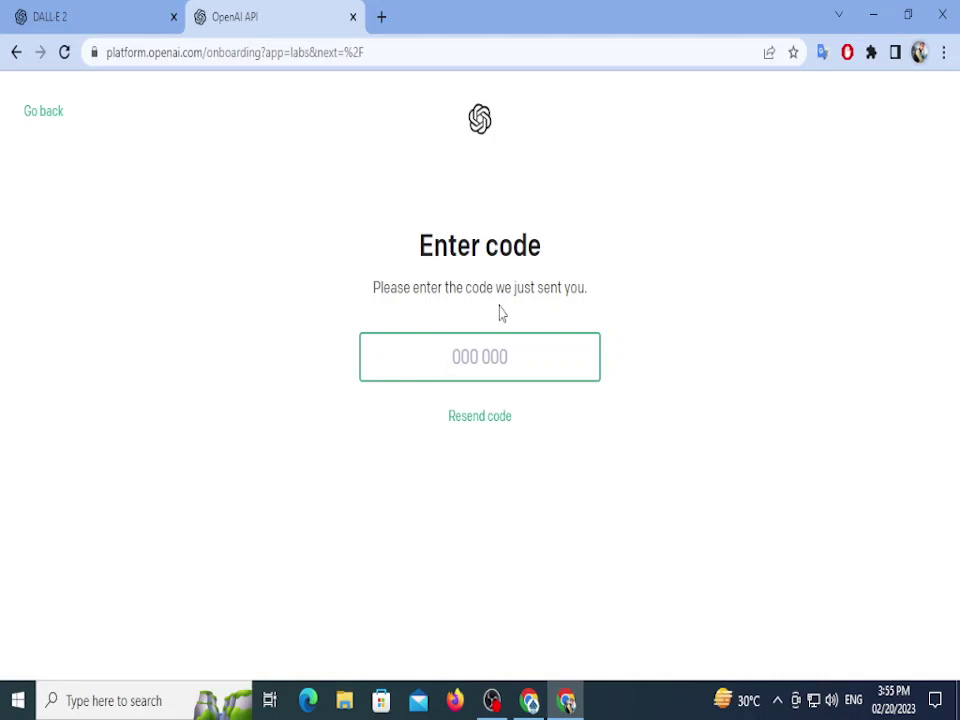
# Step: Request a new verification code on the OpenAI Enter code page
pyautogui.click(450, 425)
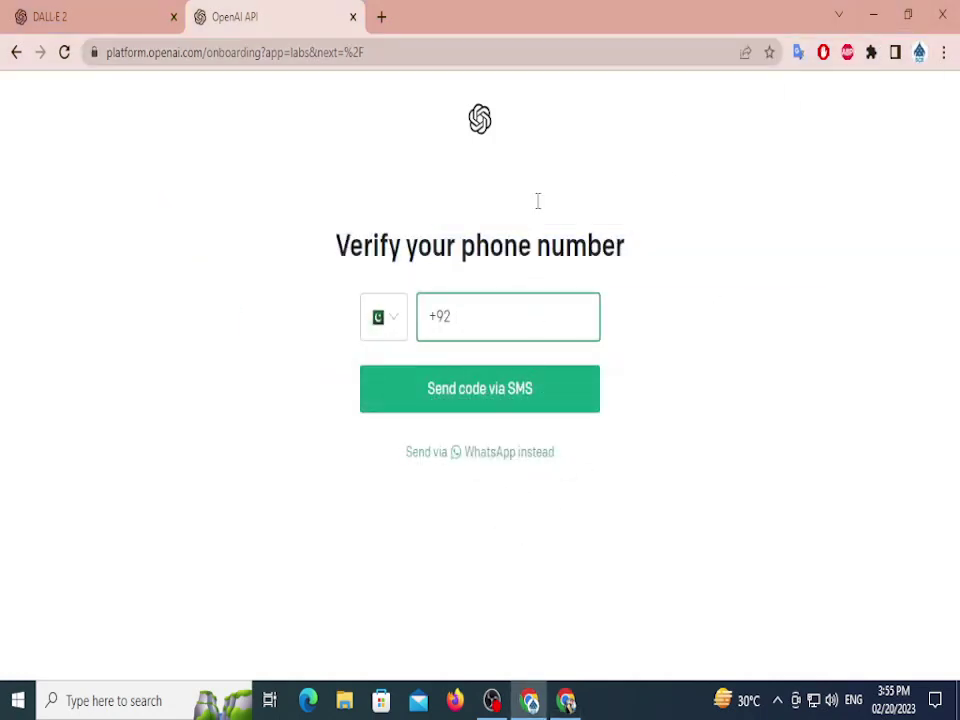
# Step: Minimize Chrome and refresh the desktop
pyautogui.click(942, 14)
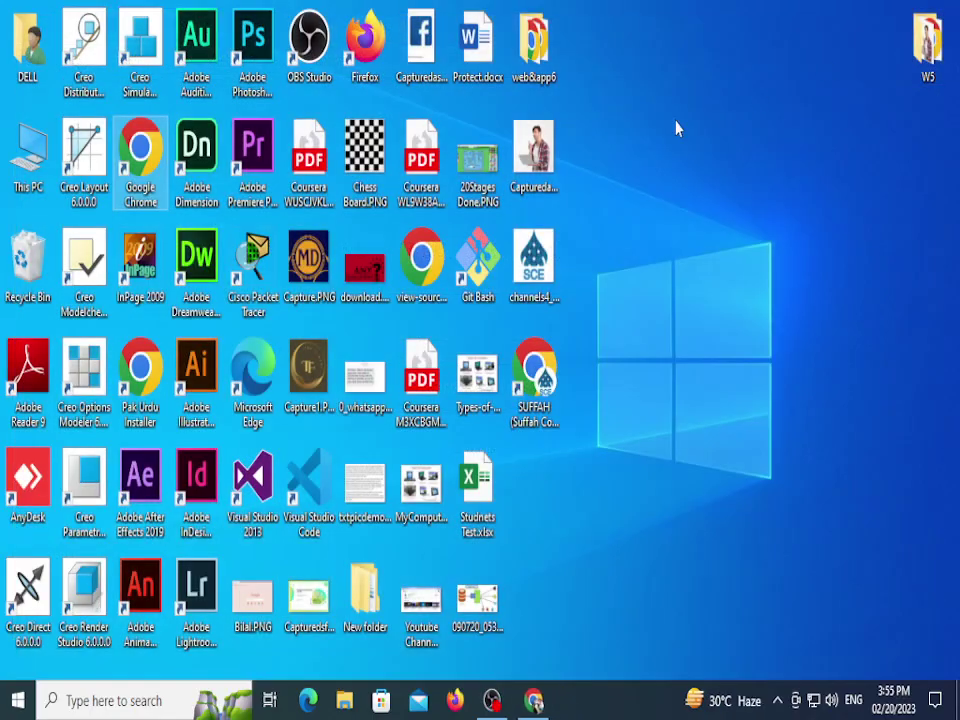
pyautogui.rightClick(628, 162)
pyautogui.click(690, 220)
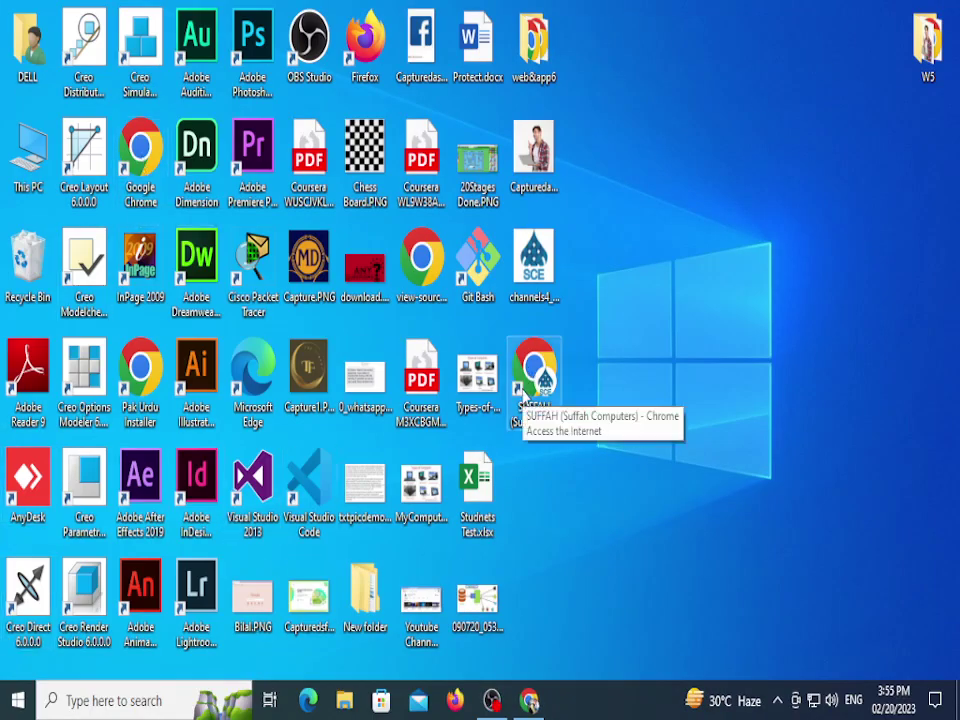
# Step: Launch Word with winword from the Run box, then return to the OpenAI code page
pyautogui.press('super+r')
pyautogui.write('win')
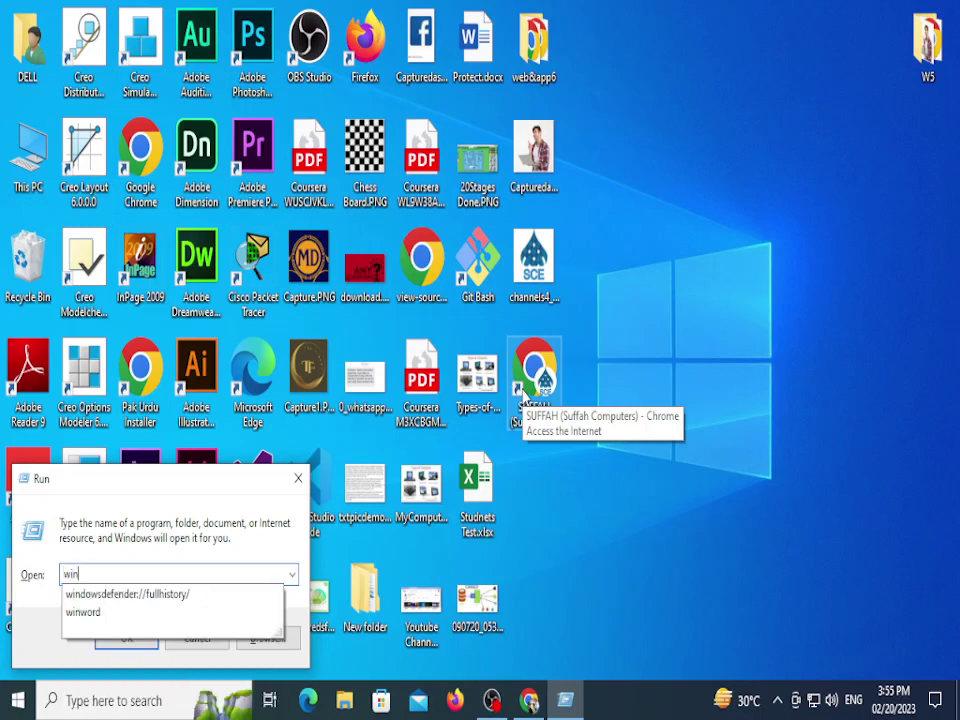
pyautogui.press('Down')
pyautogui.press('BackSpace')
pyautogui.press('BackSpace')
pyautogui.press('BackSpace')
pyautogui.press('BackSpace')
pyautogui.press('BackSpace')
pyautogui.press('BackSpace')
pyautogui.press('BackSpace')
pyautogui.press('BackSpace')
pyautogui.press('BackSpace')
pyautogui.press('BackSpace')
pyautogui.press('BackSpace')
pyautogui.press('BackSpace')
pyautogui.press('BackSpace')
pyautogui.press('BackSpace')
pyautogui.press('BackSpace')
pyautogui.press('BackSpace')
pyautogui.press('BackSpace')
pyautogui.press('BackSpace')
pyautogui.press('BackSpace')
pyautogui.press('BackSpace')
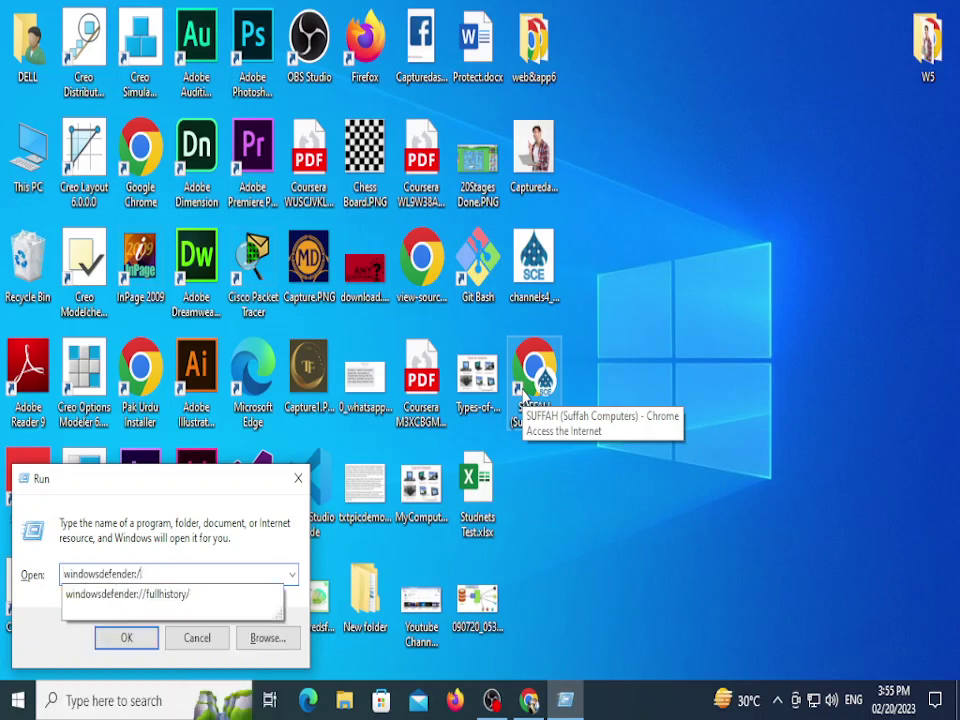
pyautogui.press('BackSpace')
pyautogui.press('BackSpace')
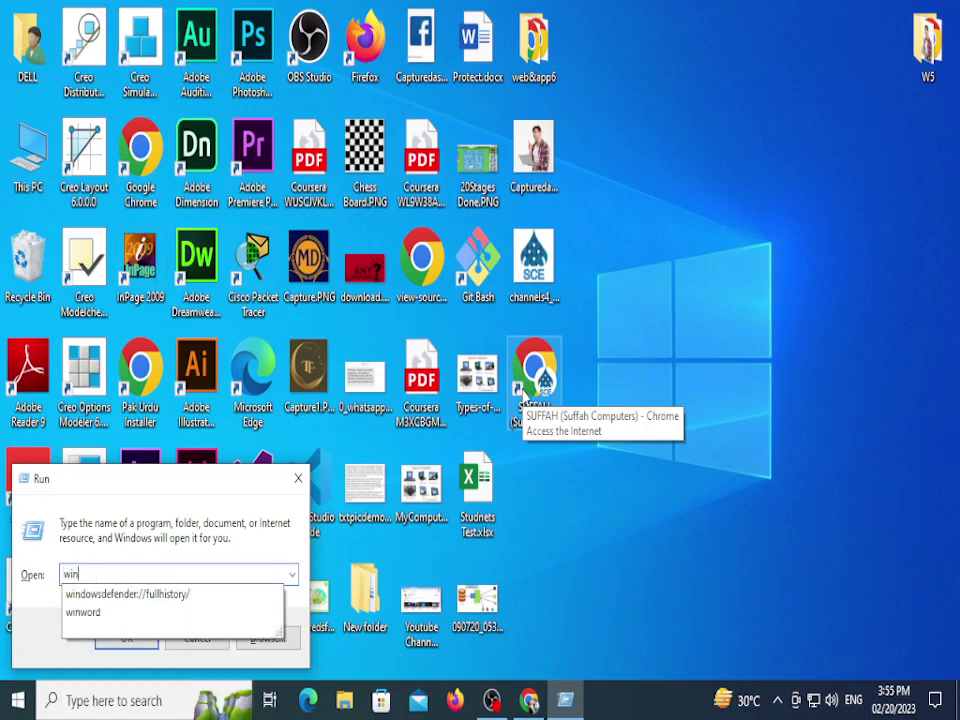
pyautogui.press('Down')
pyautogui.press('Down')
pyautogui.press('Return')
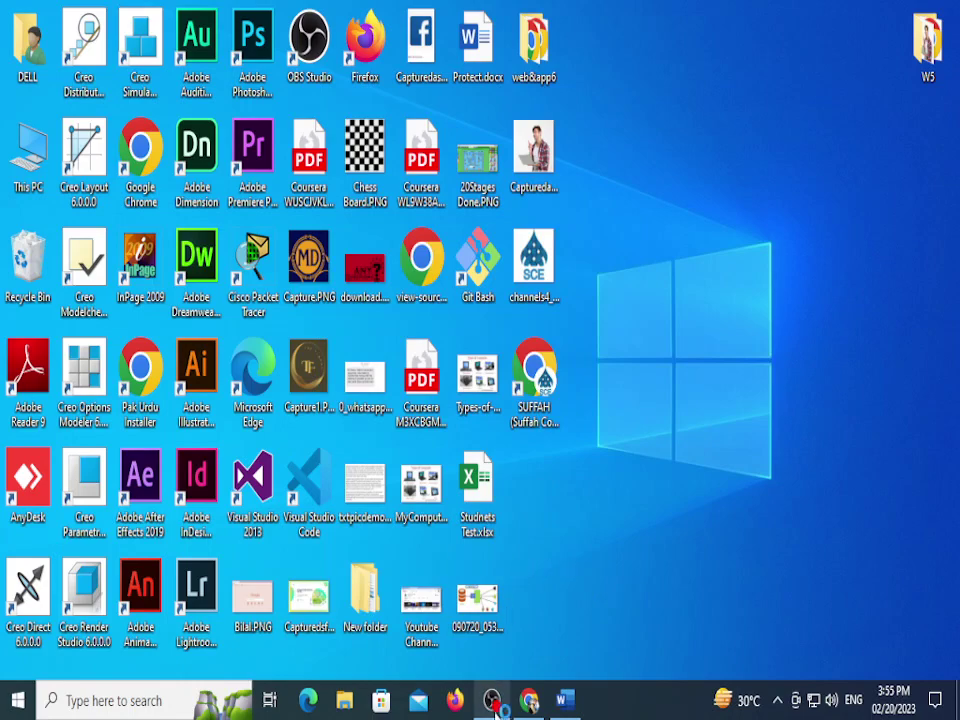
pyautogui.click(529, 700)
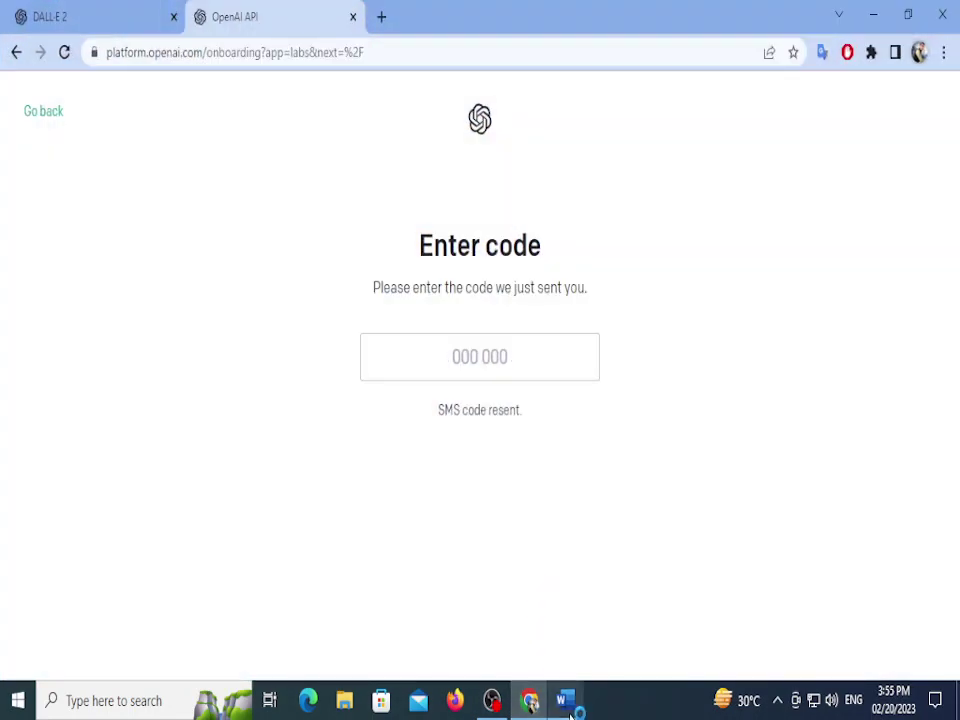
# Step: Go back to the phone step and resubmit the phone number for a new SMS code
pyautogui.click(531, 701)
pyautogui.click(533, 703)
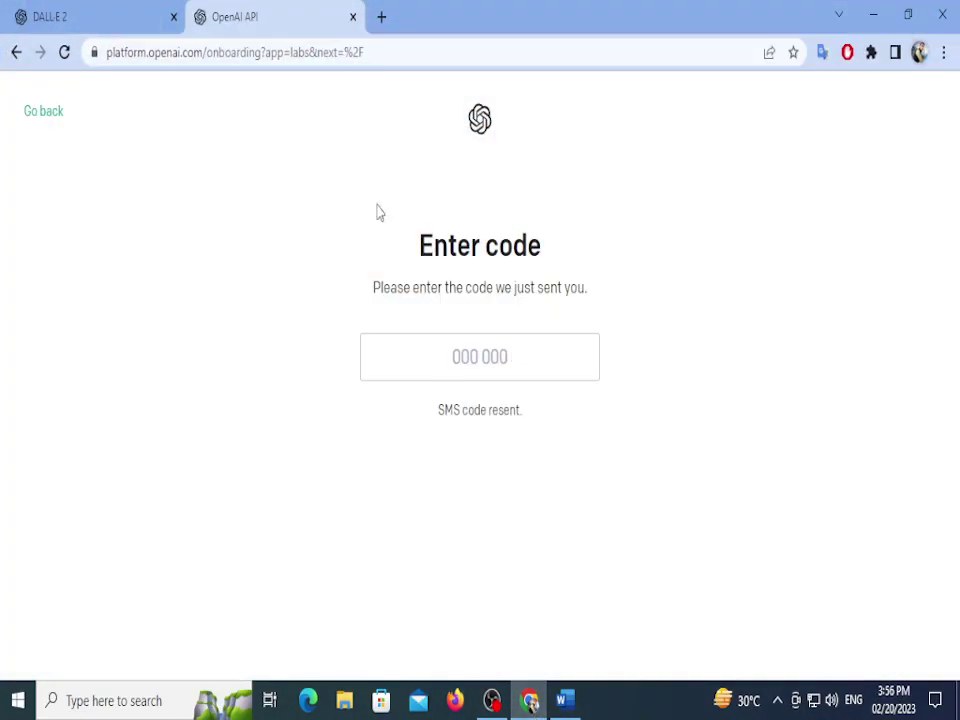
pyautogui.click(46, 112)
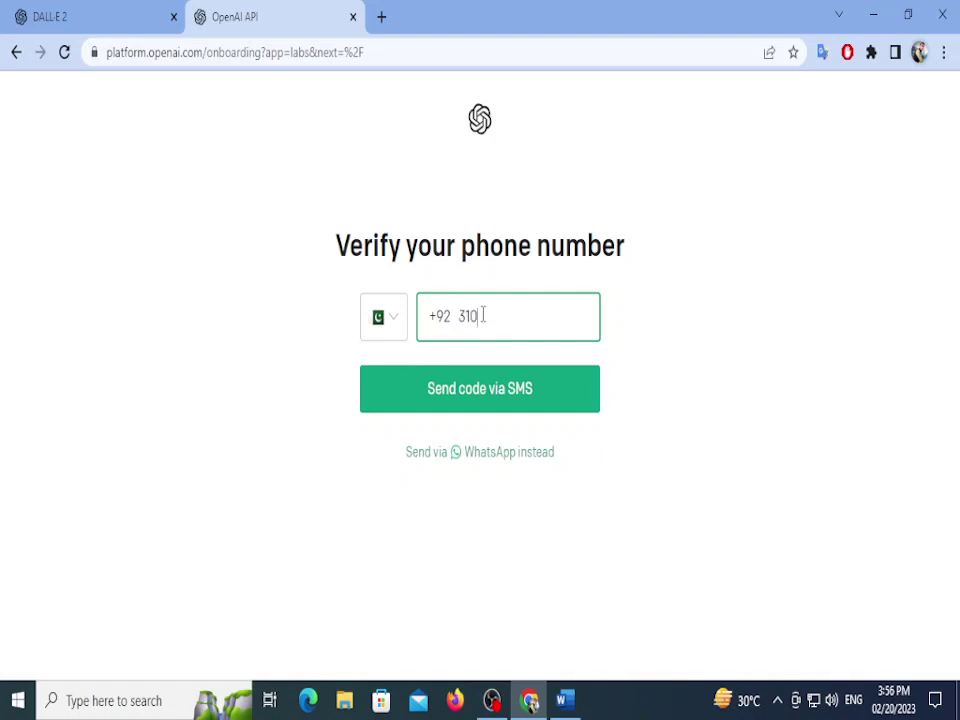
pyautogui.press('Return')
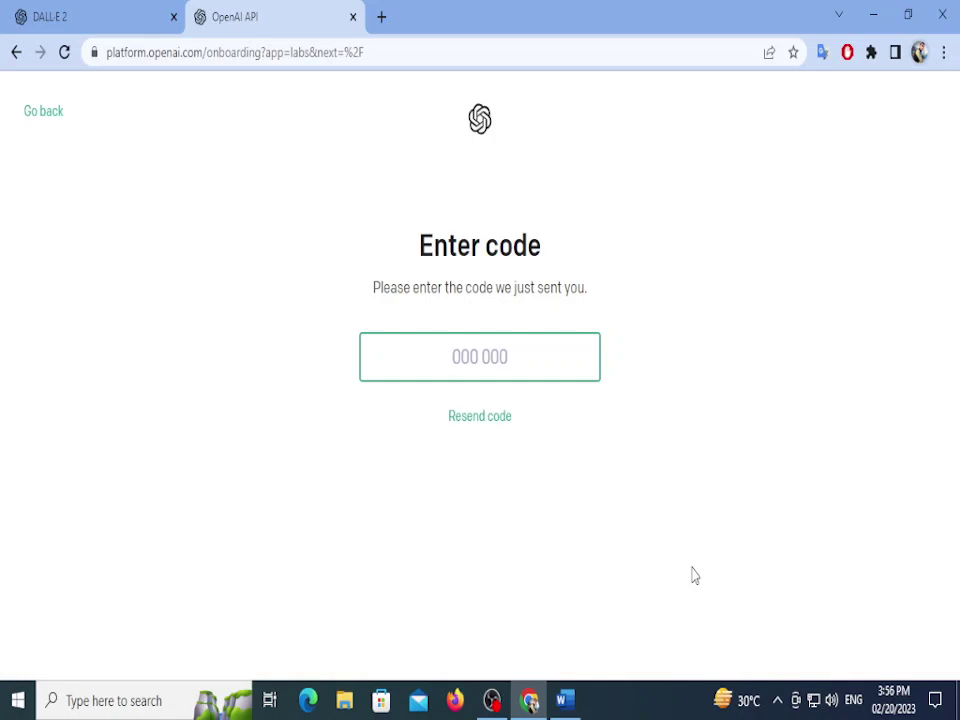
# Step: Clear the recovered Word document and close Word without saving
pyautogui.click(568, 700)
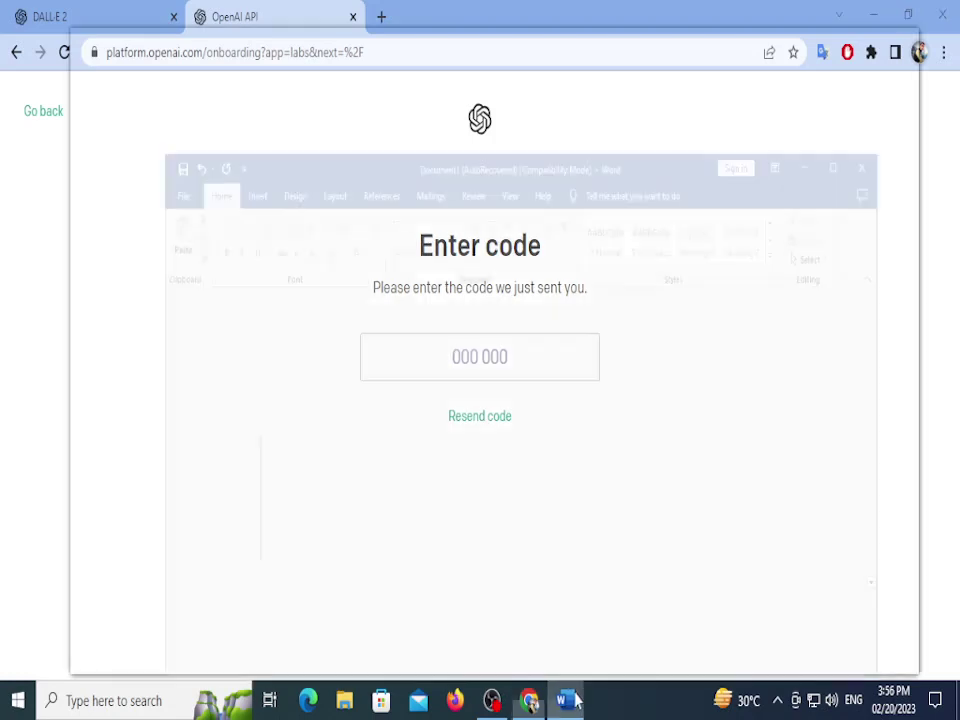
pyautogui.click(866, 43)
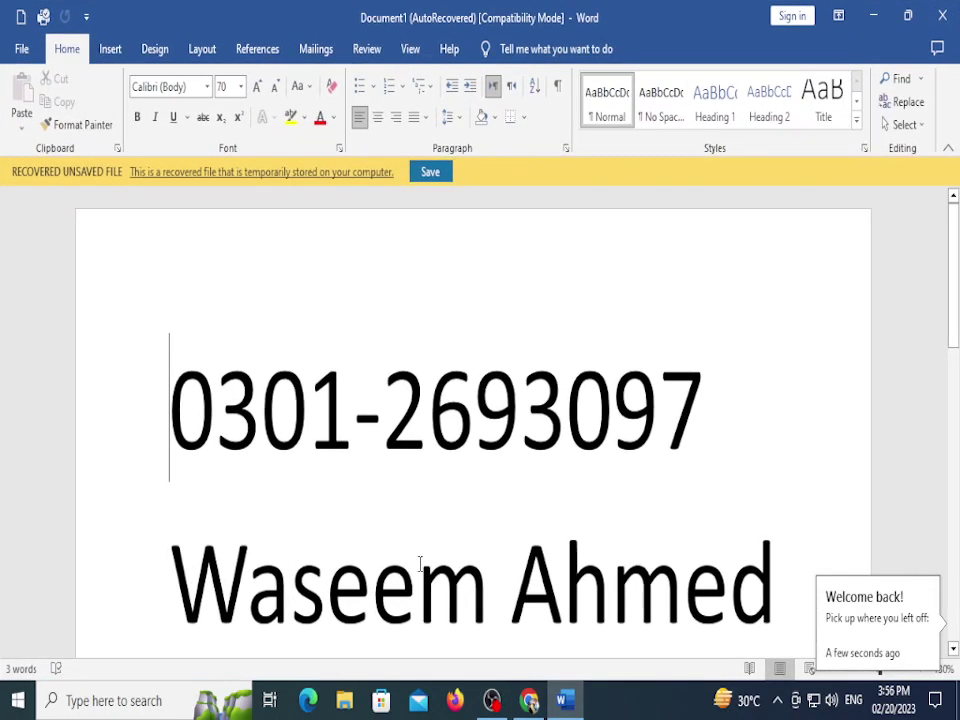
pyautogui.hotkey('ctrl', 'a')
pyautogui.press('Delete')
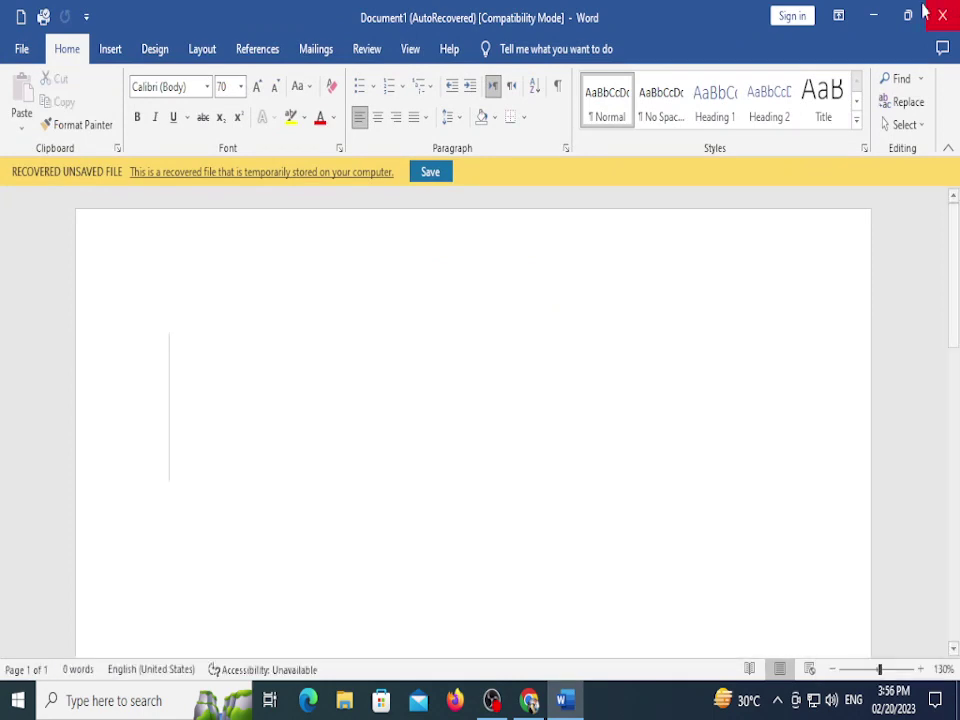
pyautogui.click(431, 174)
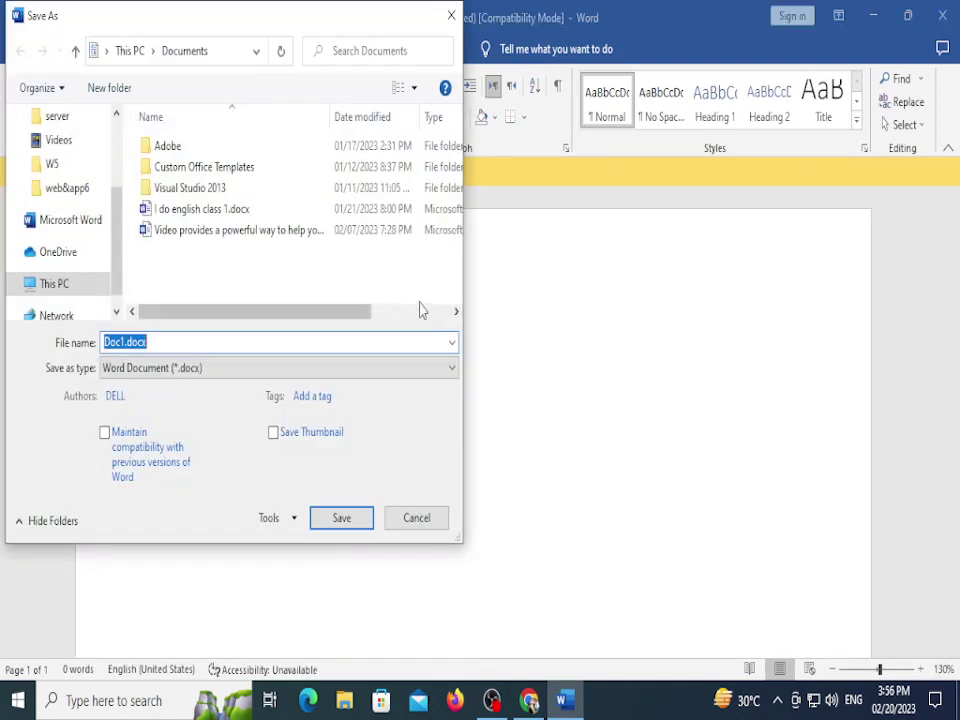
pyautogui.click(420, 518)
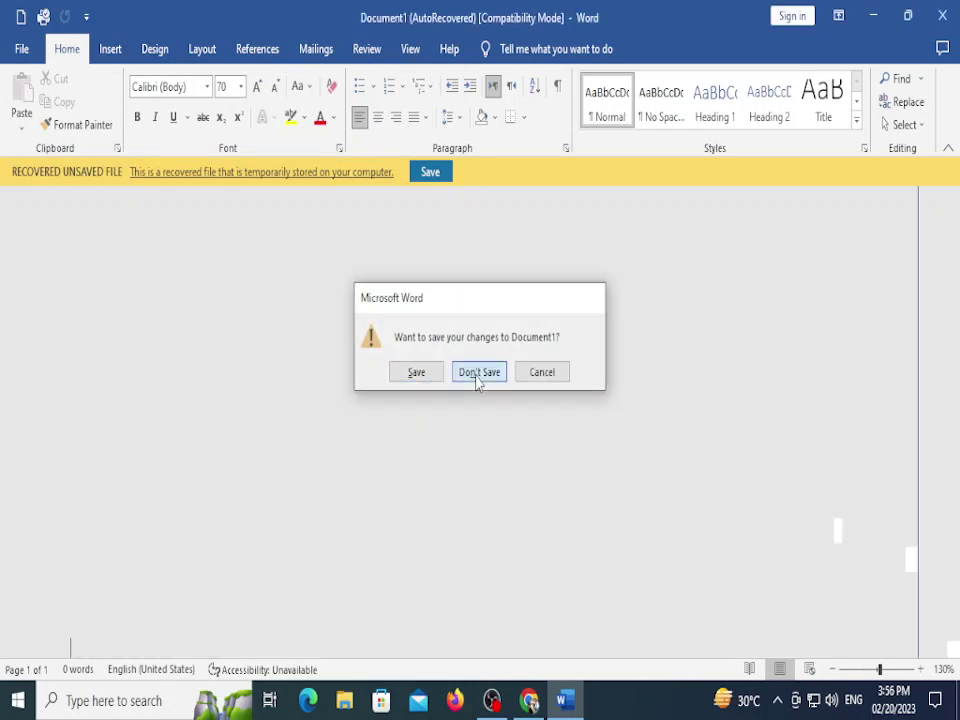
pyautogui.click(479, 374)
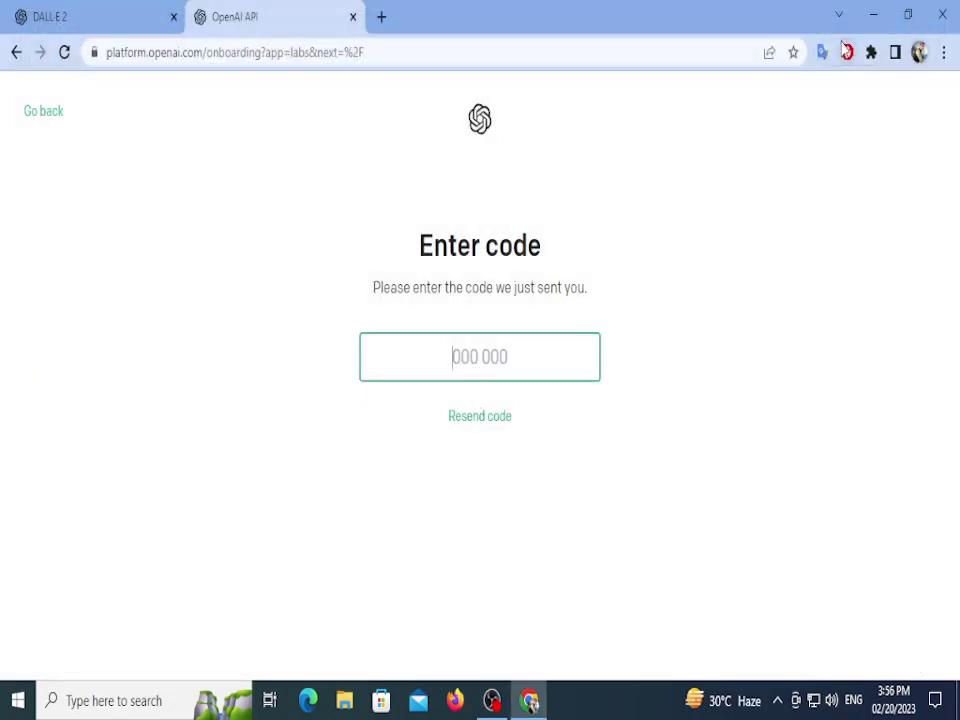
# Step: Relaunch Word and fill a new blank document using =rand(100)
pyautogui.press('super+r')
pyautogui.press('Return')
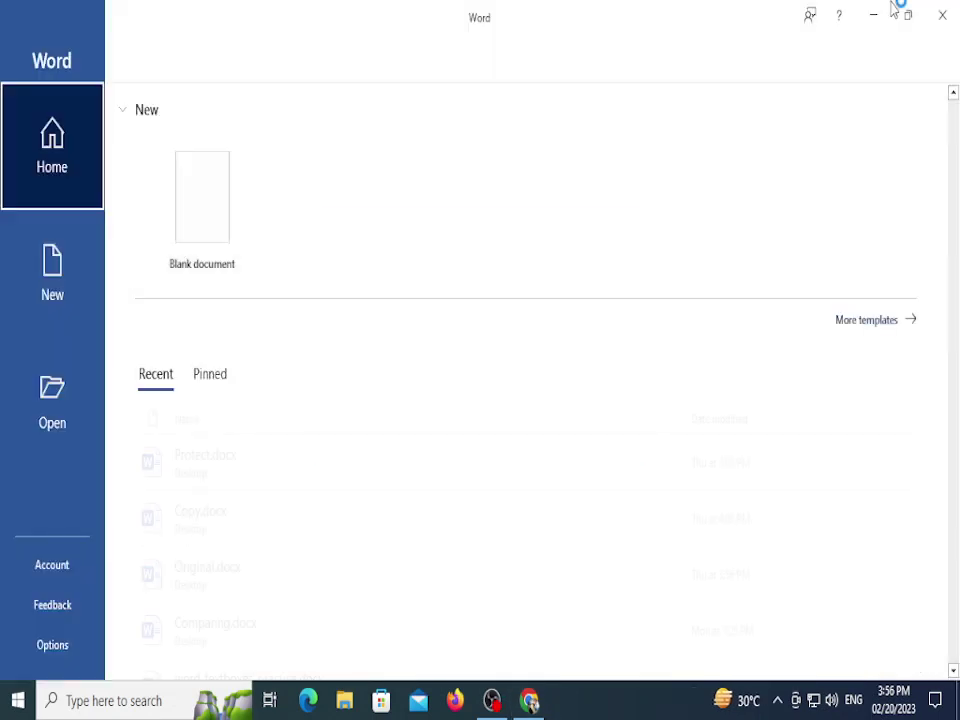
pyautogui.click(240, 226)
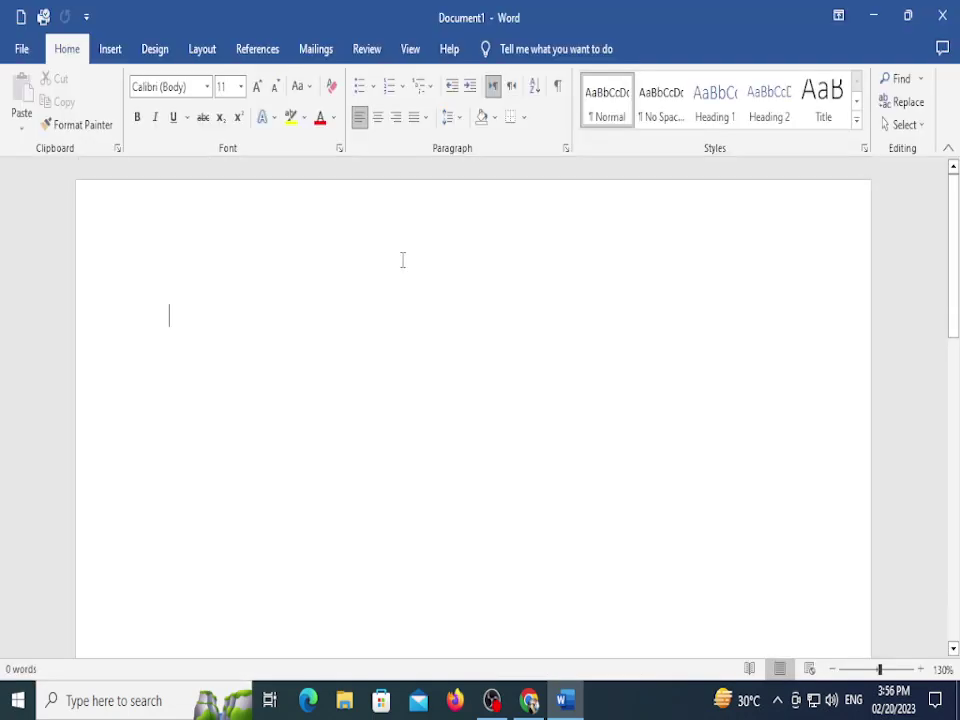
pyautogui.write('=rand(')
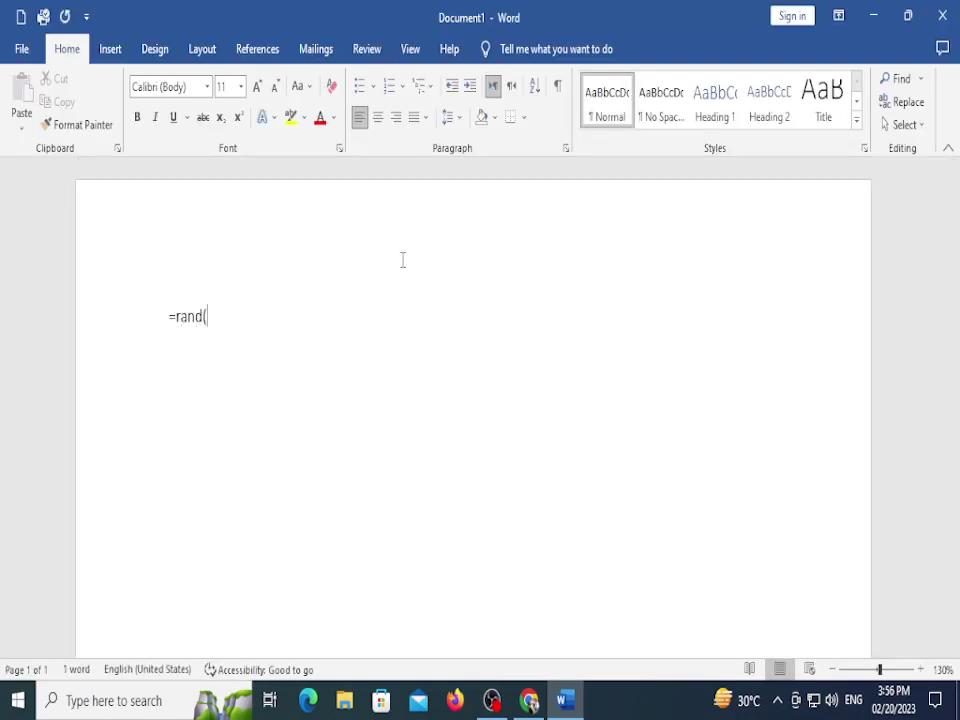
pyautogui.write('2')
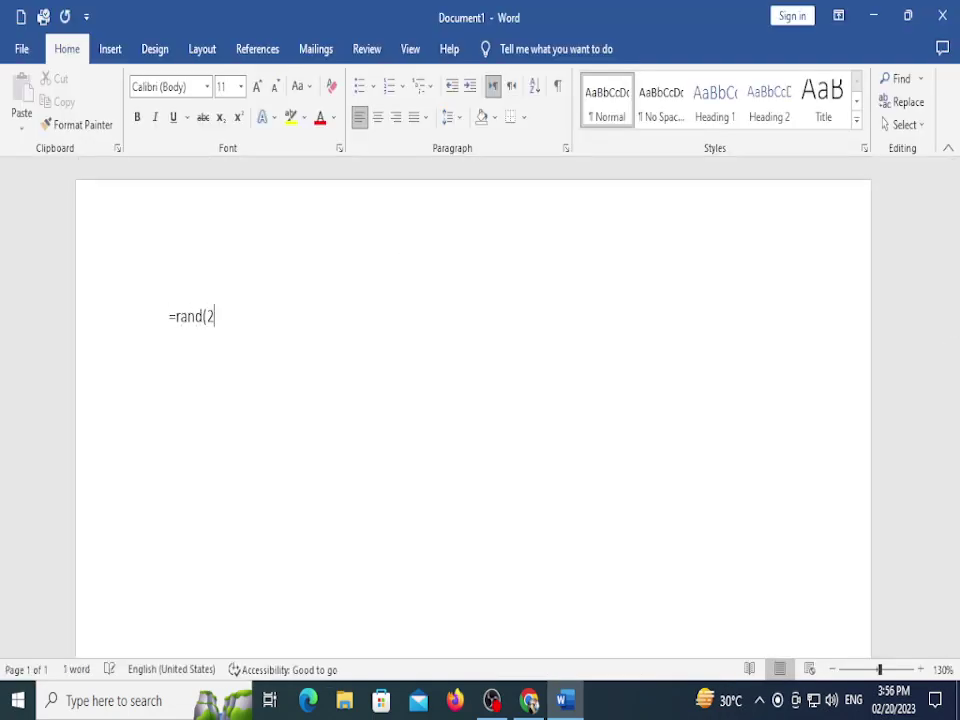
pyautogui.write('100)')
pyautogui.press('Return')
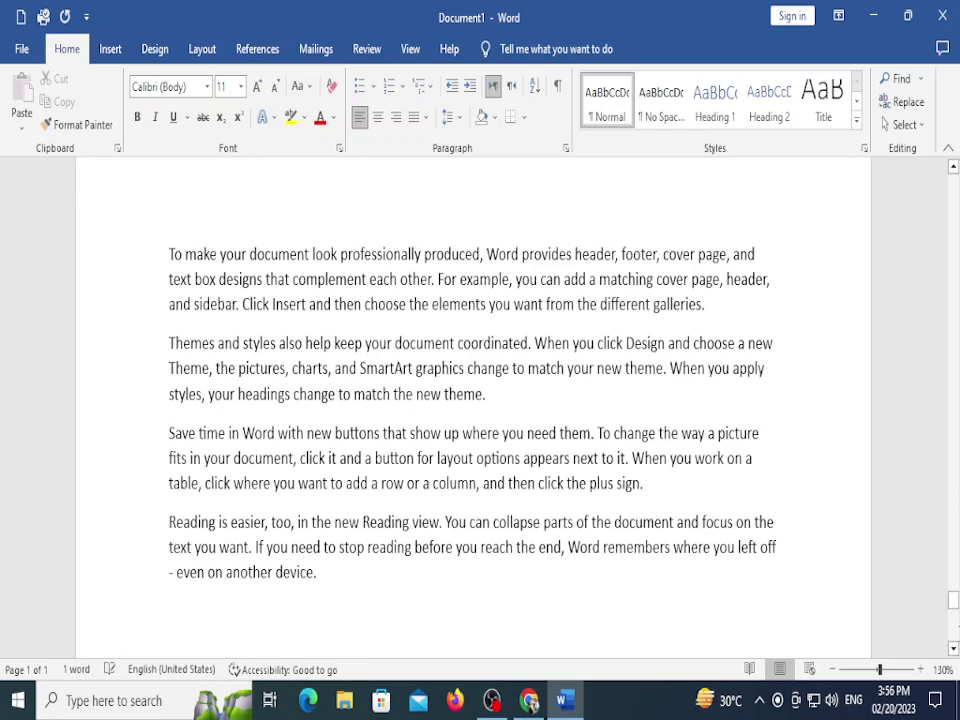
pyautogui.moveTo(953, 600); pyautogui.dragTo(953, 180)
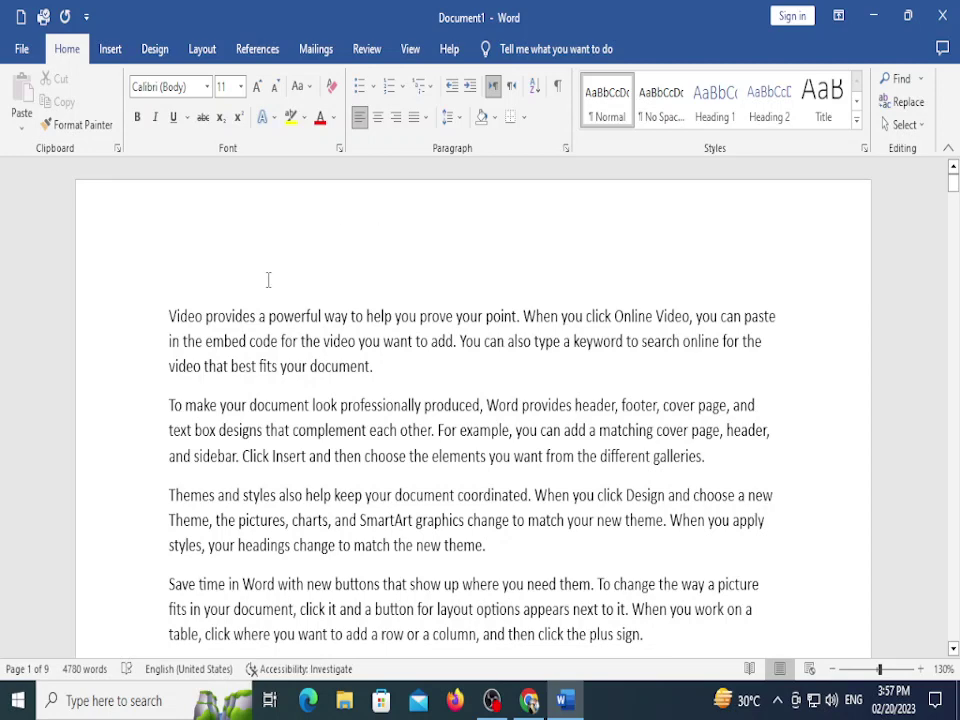
# Step: Restore the Word window down and widen it on both sides
pyautogui.click(908, 16)
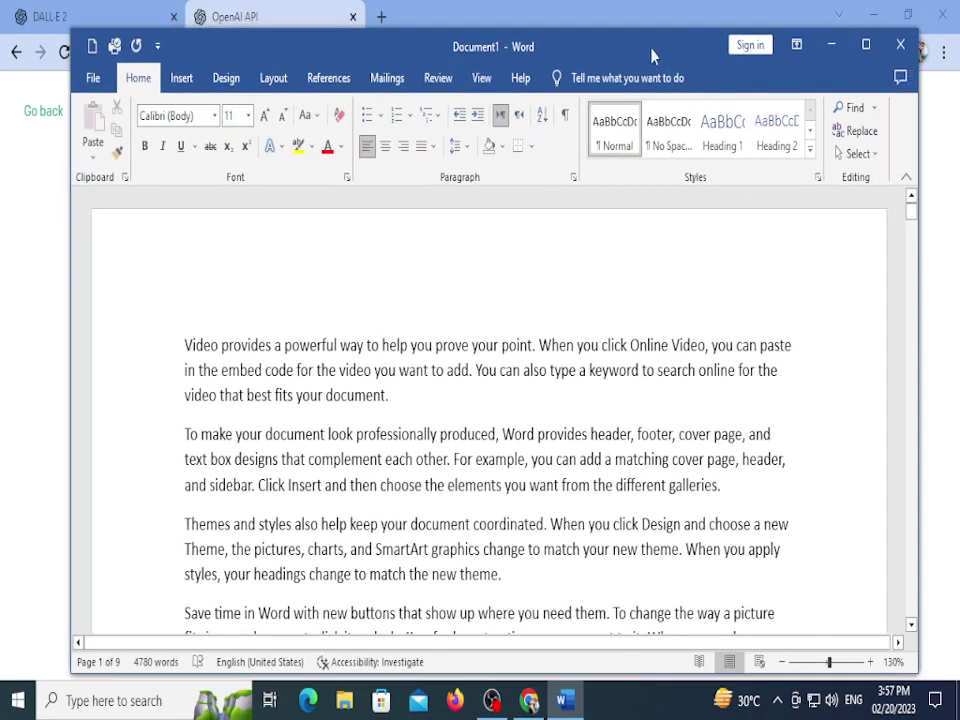
pyautogui.moveTo(651, 55)
pyautogui.mouseDown()
pyautogui.moveTo(639, 59)
pyautogui.moveTo(643, 51)
pyautogui.mouseUp()
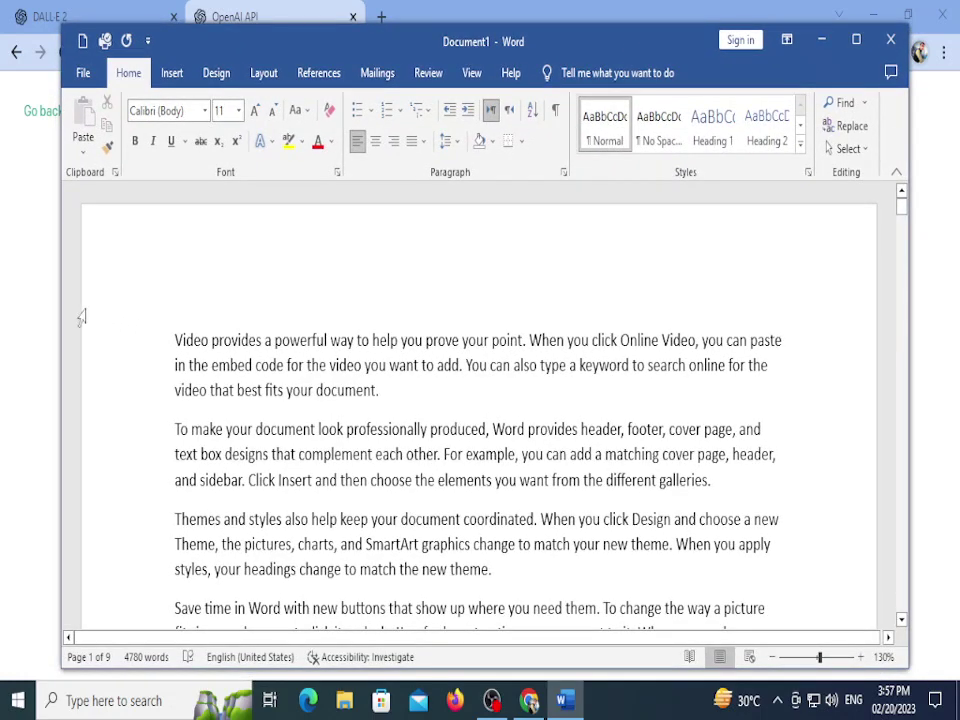
pyautogui.moveTo(60, 308); pyautogui.dragTo(34, 327)
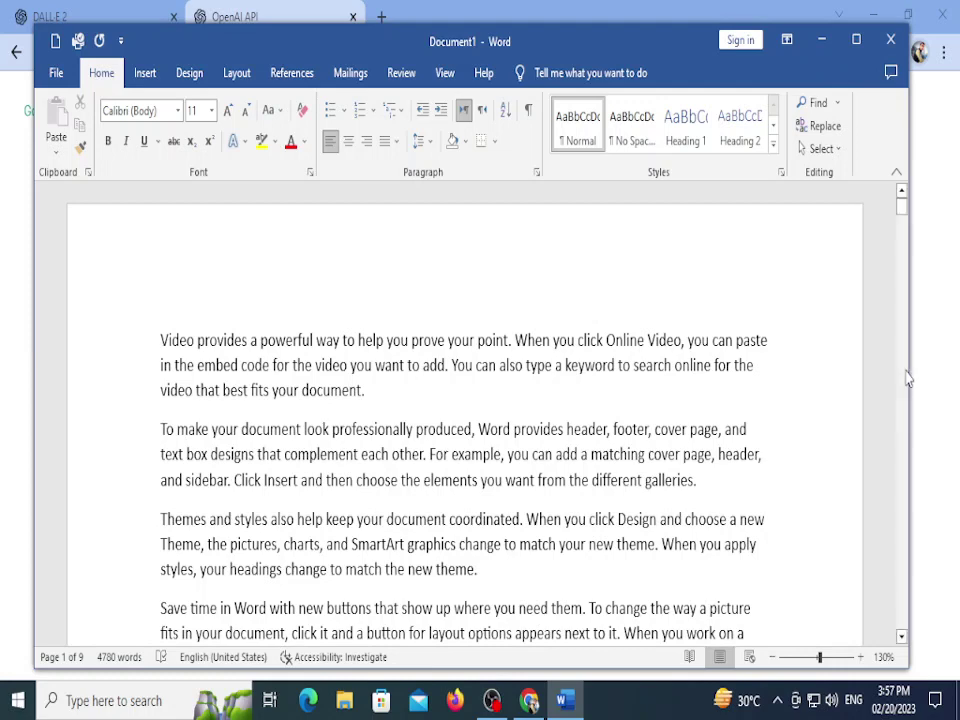
pyautogui.moveTo(908, 377); pyautogui.dragTo(932, 371)
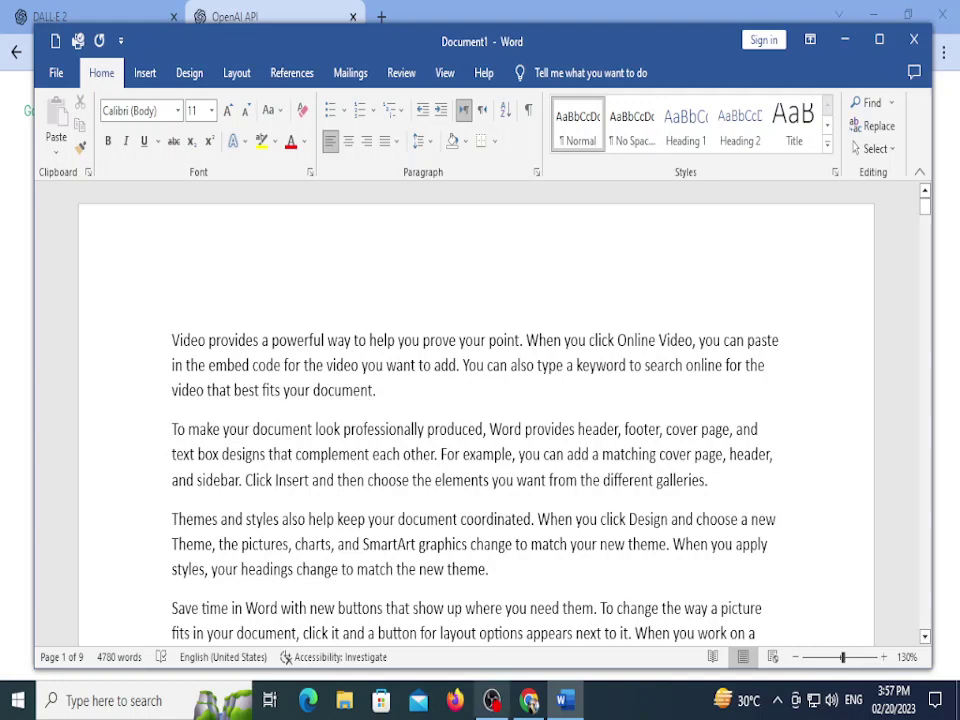
pyautogui.click(529, 700)
pyautogui.hotkey('alt', 'Tab')
pyautogui.hotkey('alt', 'Tab')
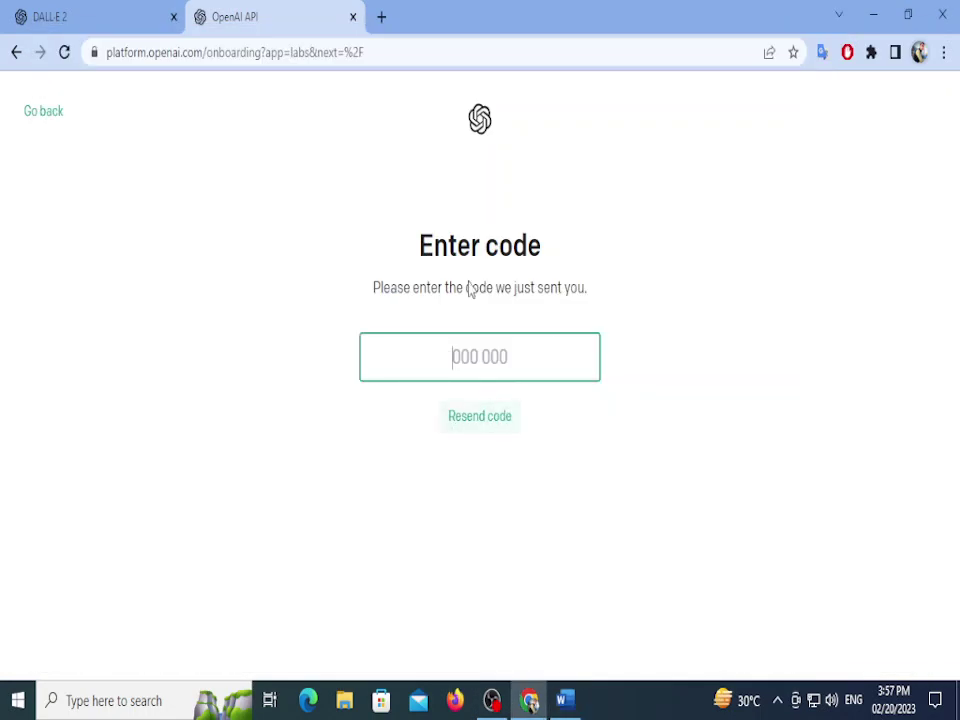
# Step: Add a new Chrome profile from the profile menu
pyautogui.hotkey('alt', 'Tab')
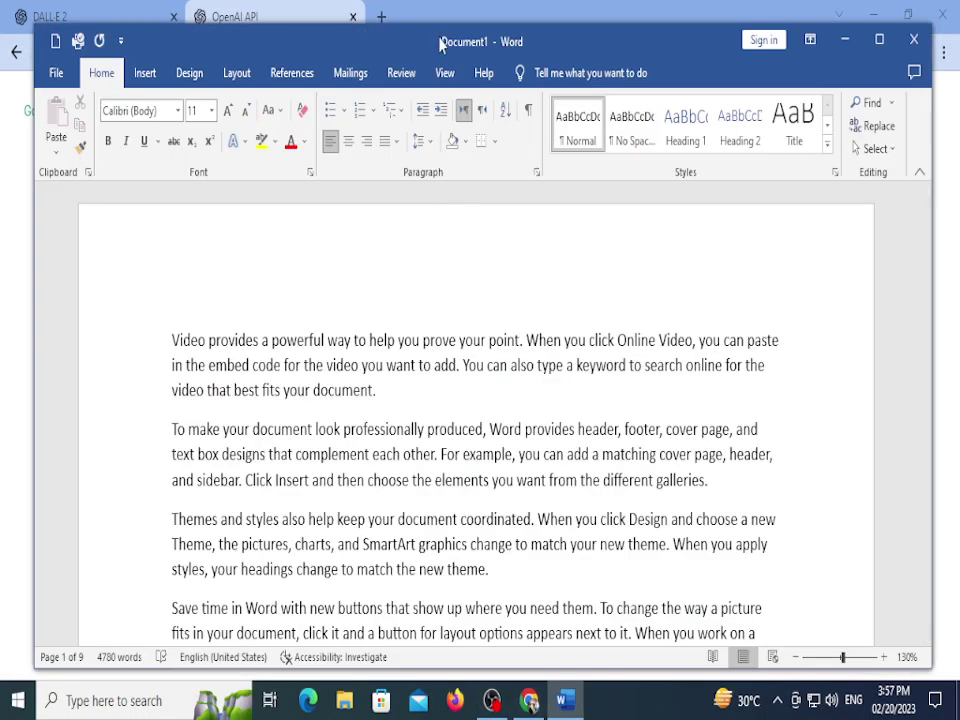
pyautogui.hotkey('alt', 'Tab')
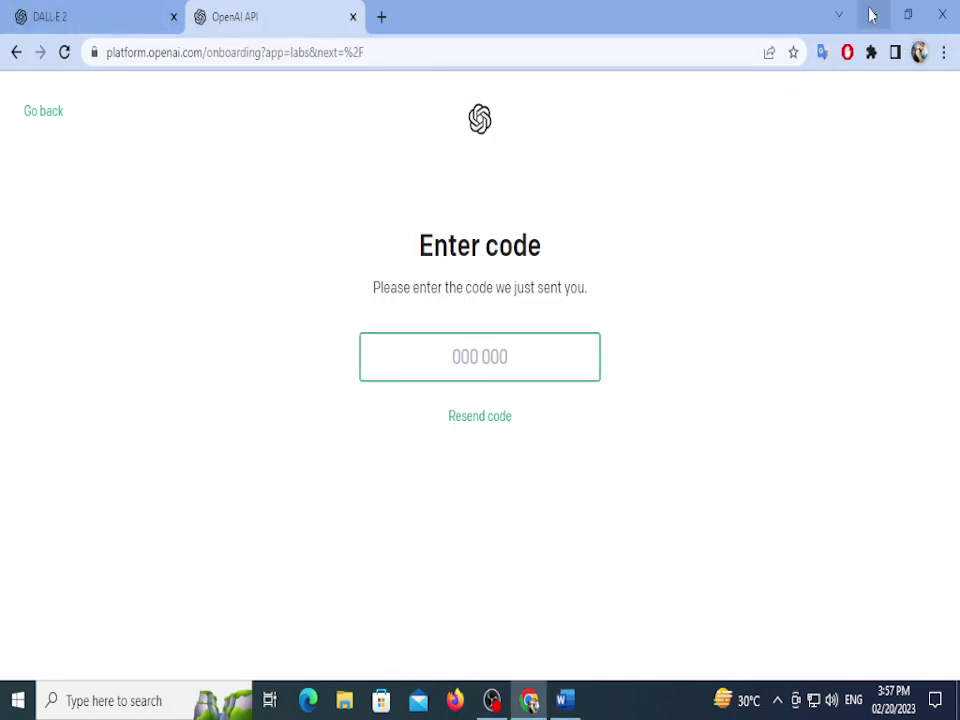
pyautogui.click(873, 14)
pyautogui.click(874, 34)
pyautogui.click(919, 52)
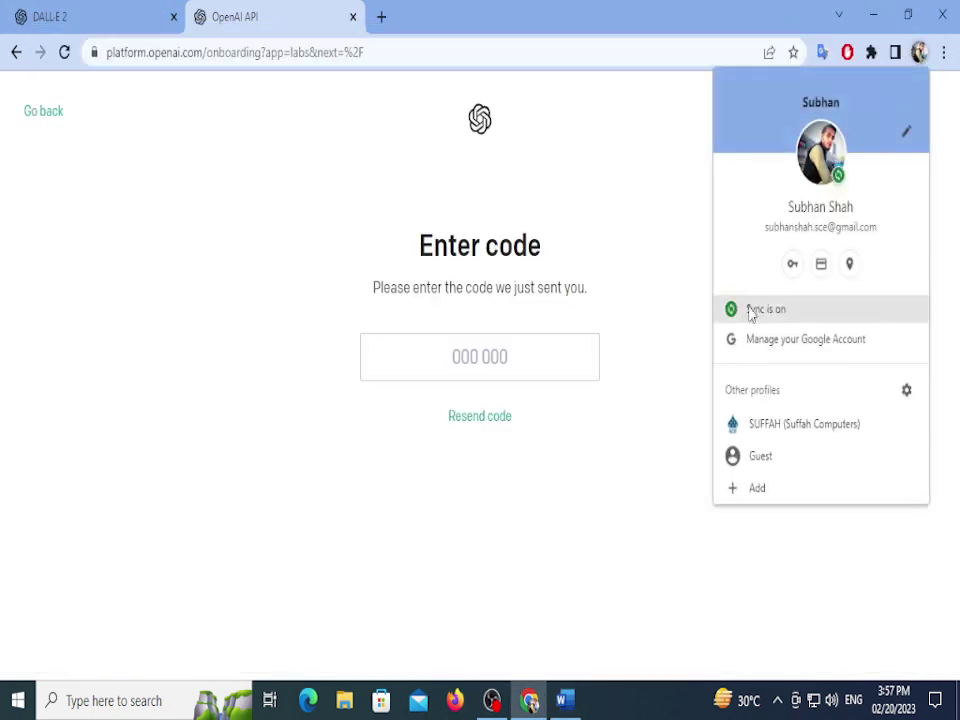
pyautogui.click(781, 486)
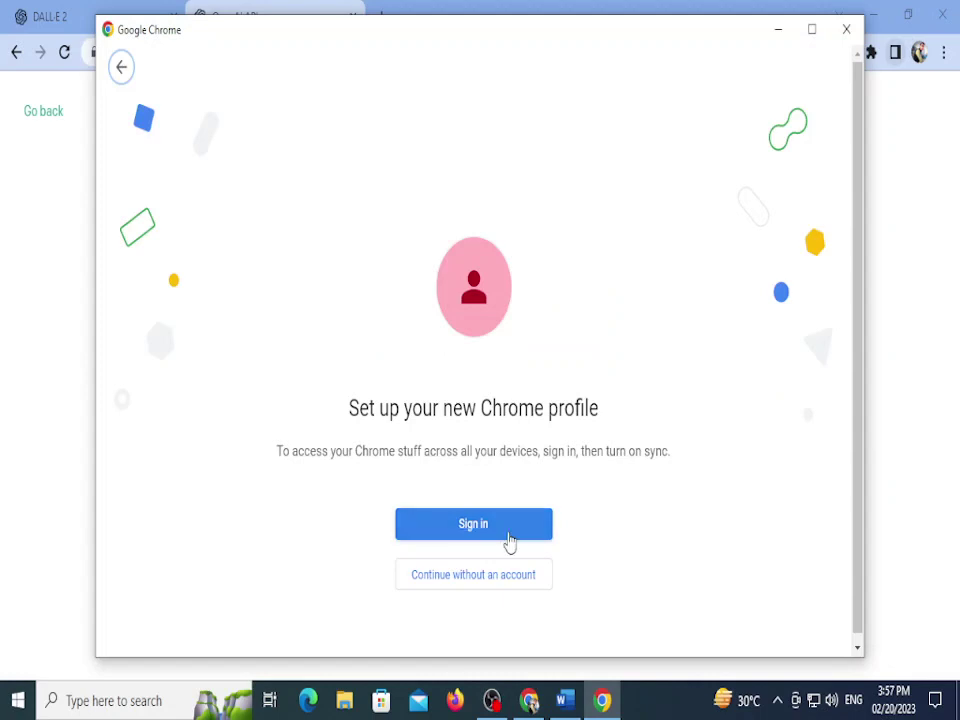
# Step: Sign the new profile in to the Google account and turn on sync
pyautogui.click(510, 541)
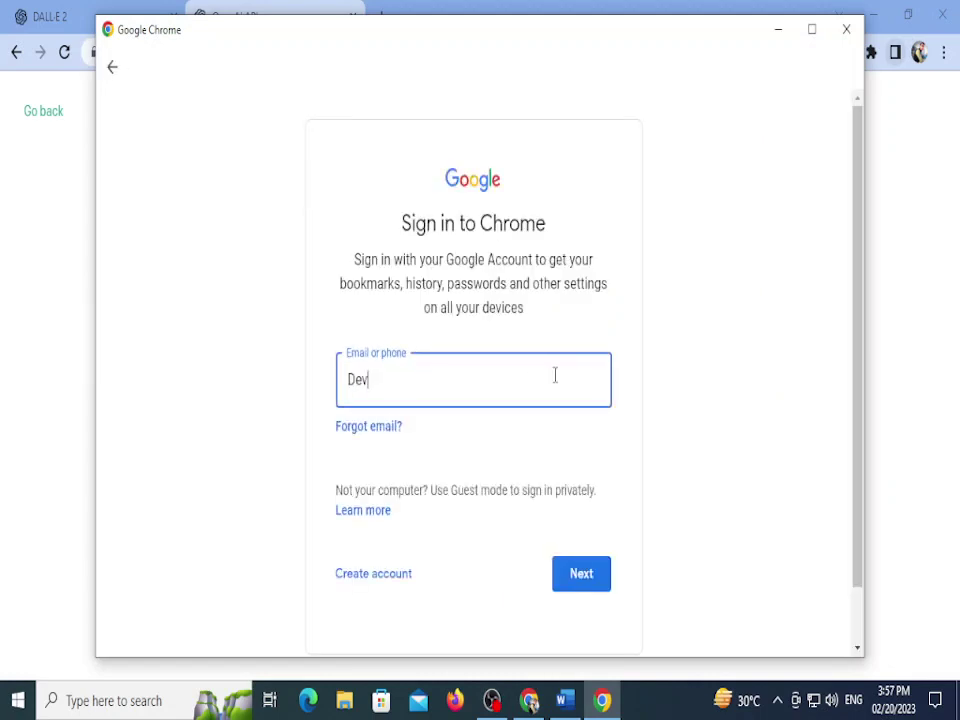
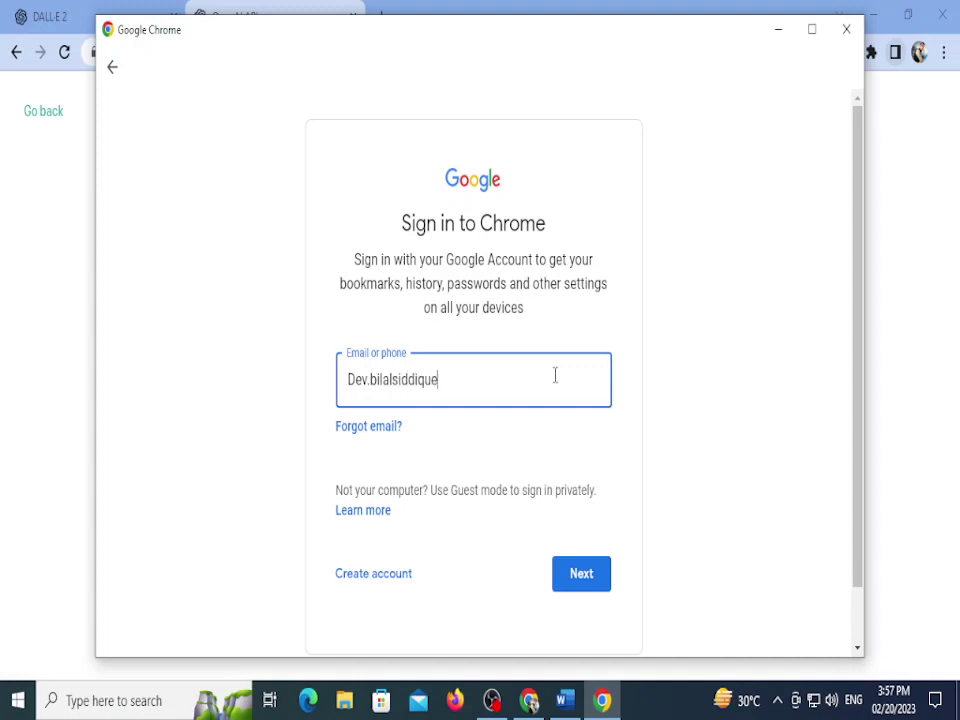
pyautogui.press('Return')
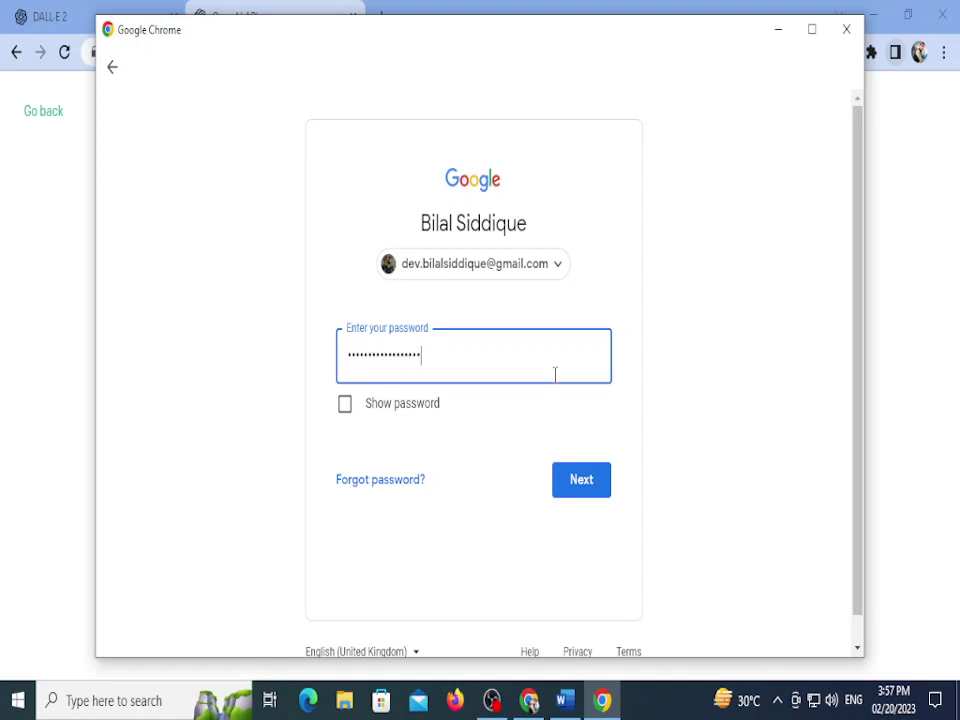
pyautogui.press('Return')
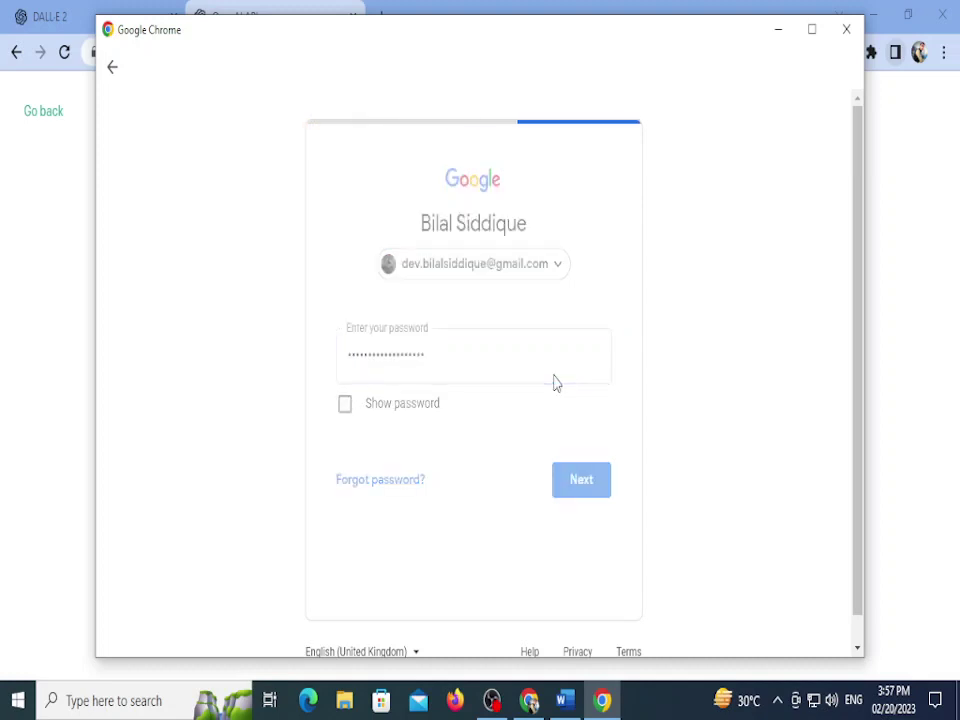
pyautogui.click(812, 30)
pyautogui.click(818, 645)
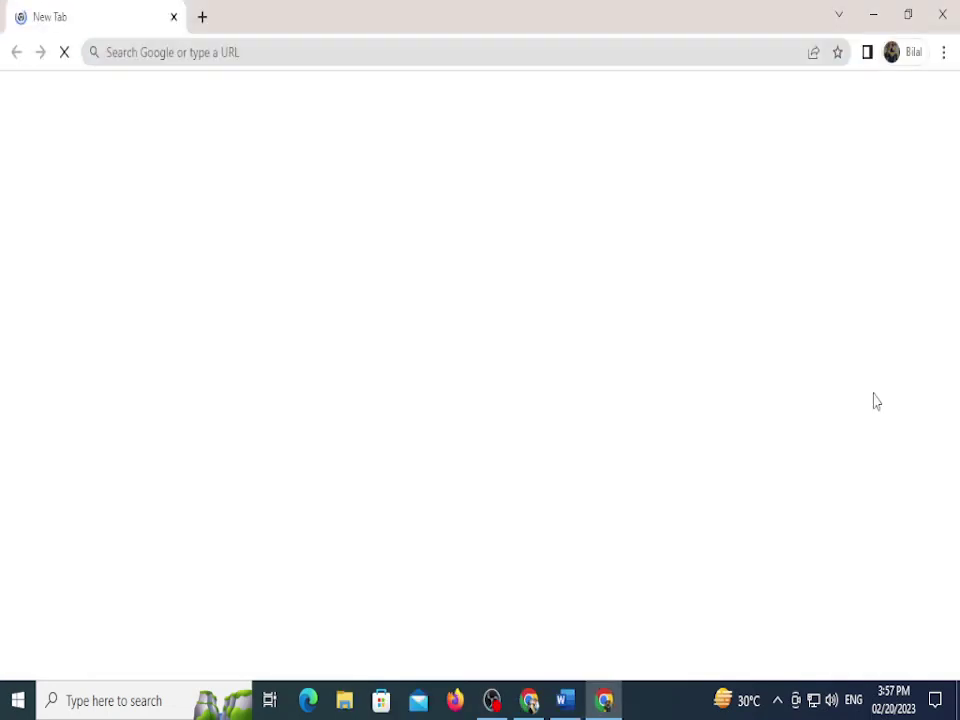
# Step: Restore the new profile window and start typing a DALL·E search in the address bar
pyautogui.click(908, 16)
pyautogui.click(606, 99)
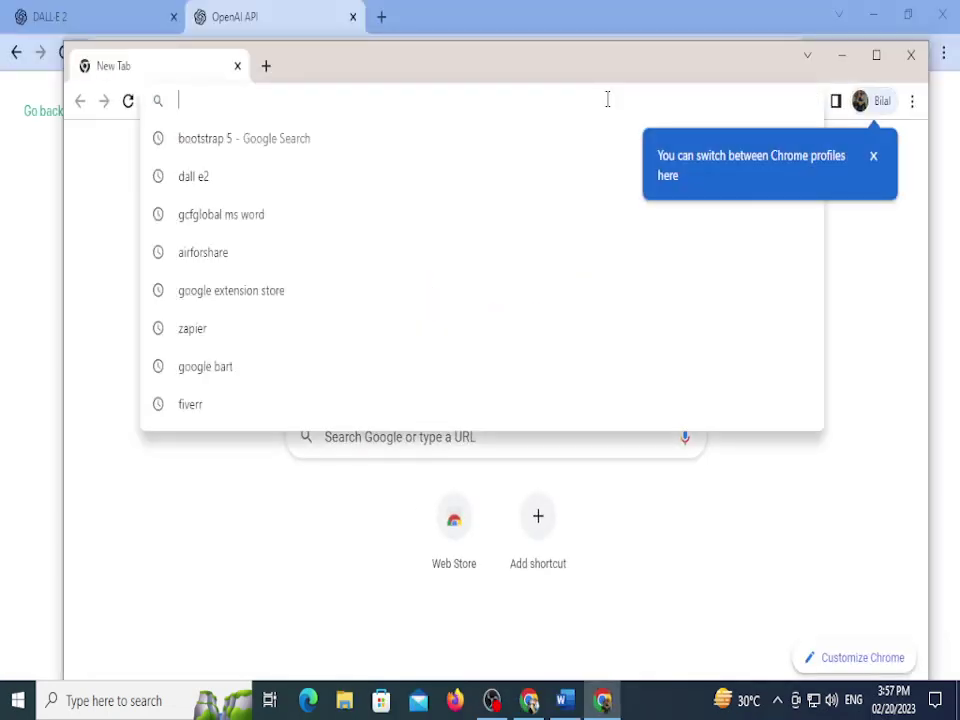
pyautogui.write('de')
pyautogui.press('BackSpace')
# Step: Search 'dall e2', open DALL·E 2 and log in with the Google account
pyautogui.write('all')
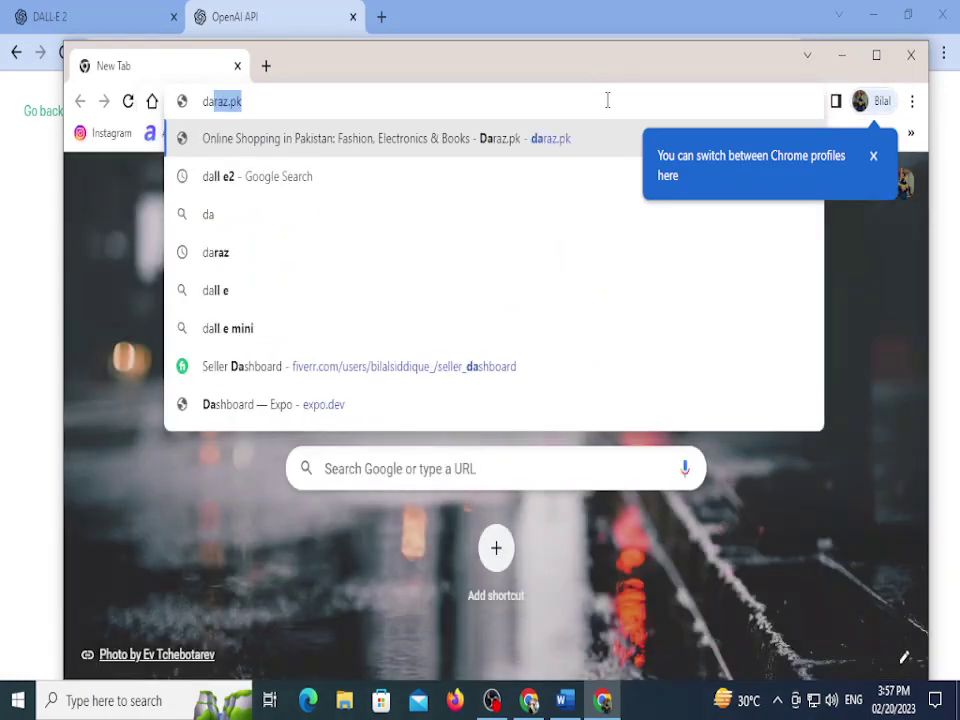
pyautogui.press('BackSpace')
pyautogui.press('Down')
pyautogui.press('Return')
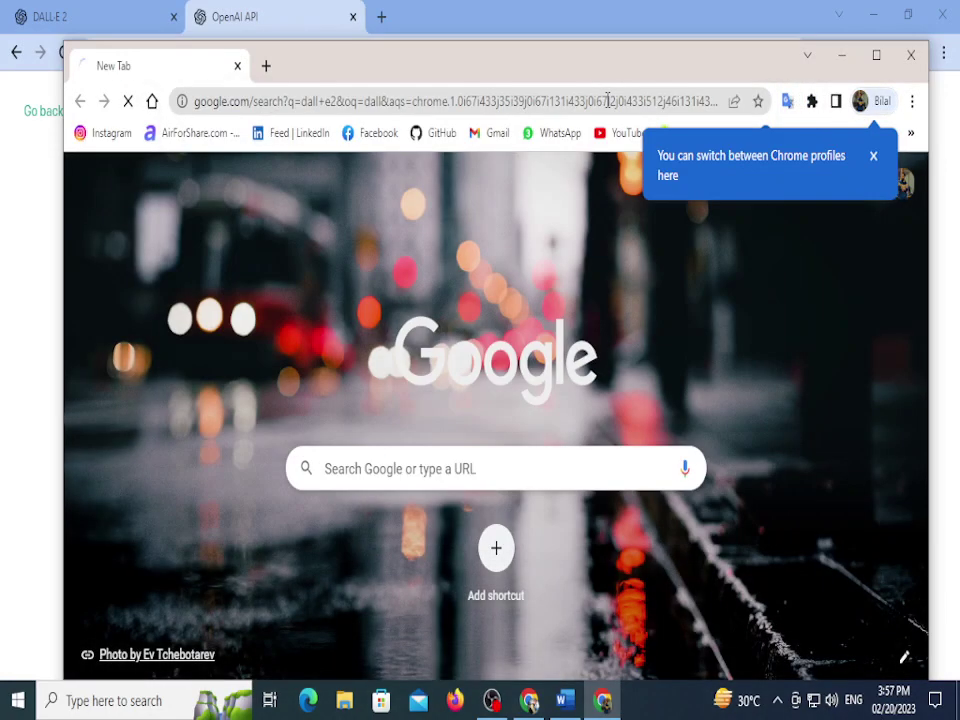
pyautogui.click(133, 342)
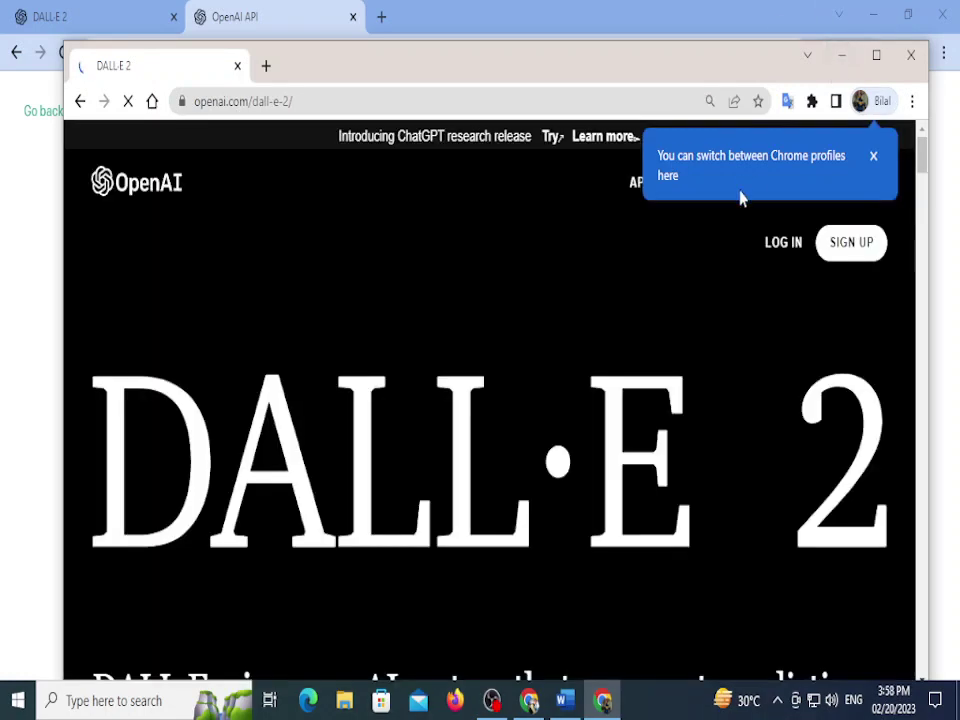
pyautogui.click(785, 254)
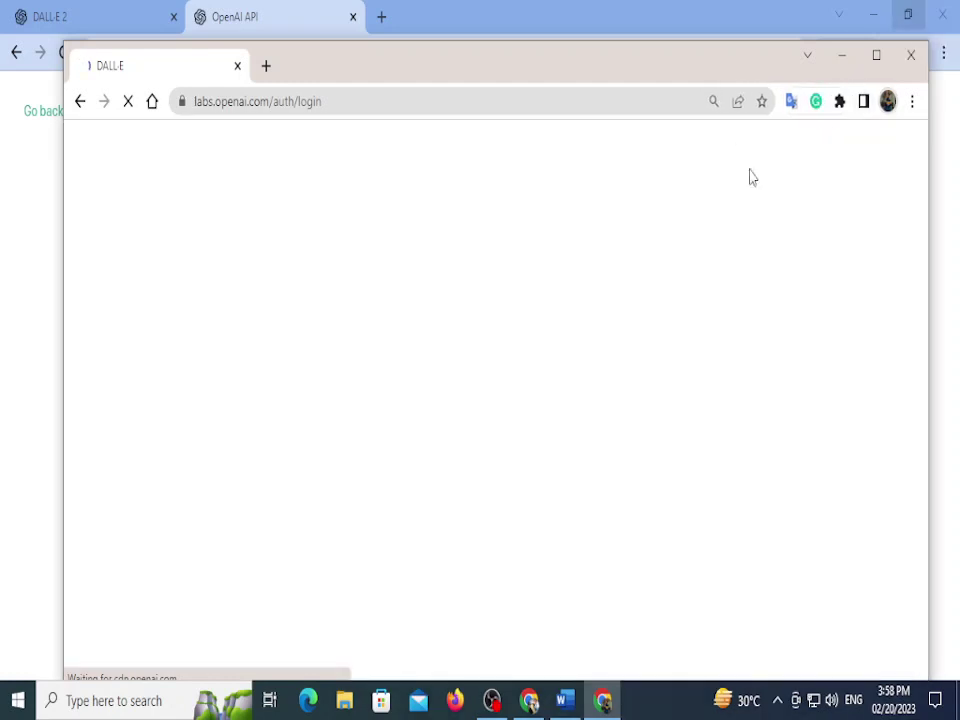
pyautogui.scroll(-2, 437, 568)
pyautogui.click(456, 462)
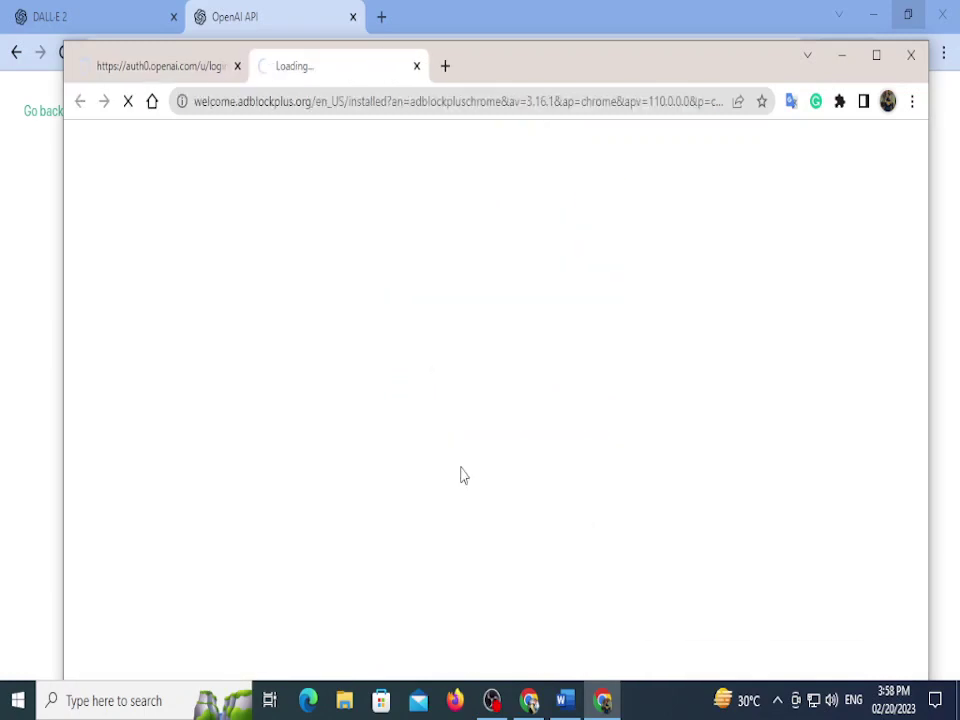
# Step: Close the Adblock Plus, VPN, extension and Grammarly welcome tabs
pyautogui.click(418, 69)
pyautogui.click(417, 67)
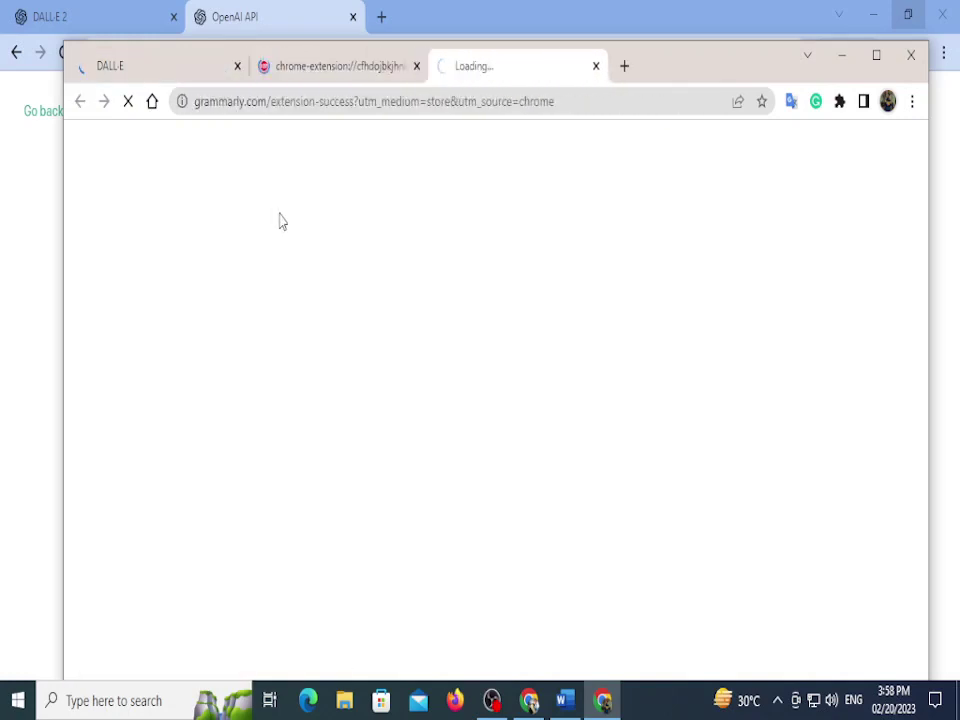
pyautogui.click(417, 66)
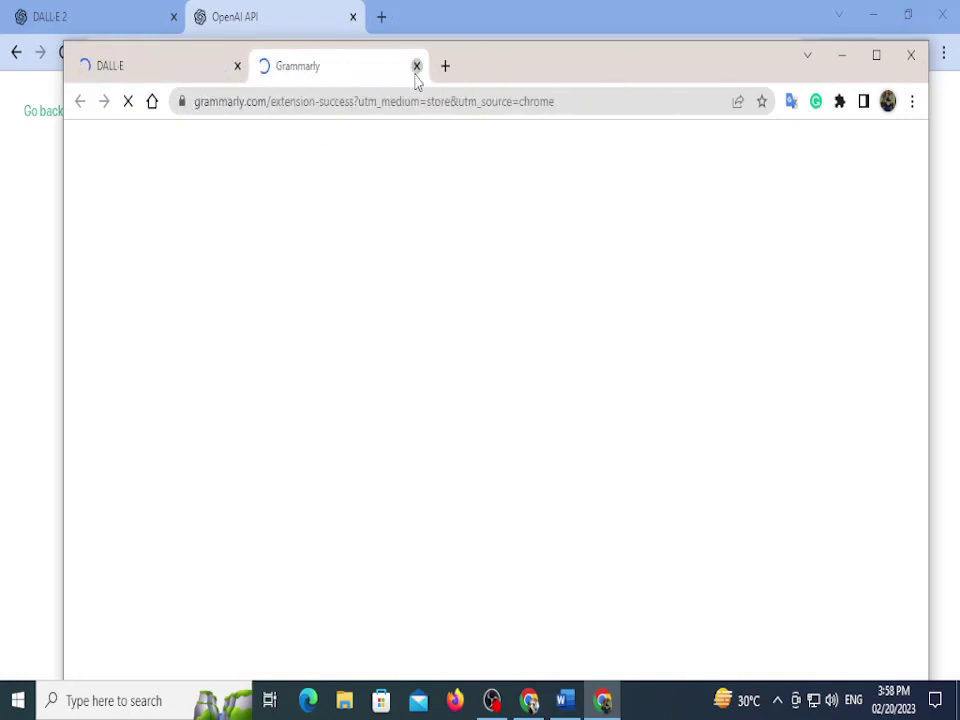
pyautogui.click(417, 66)
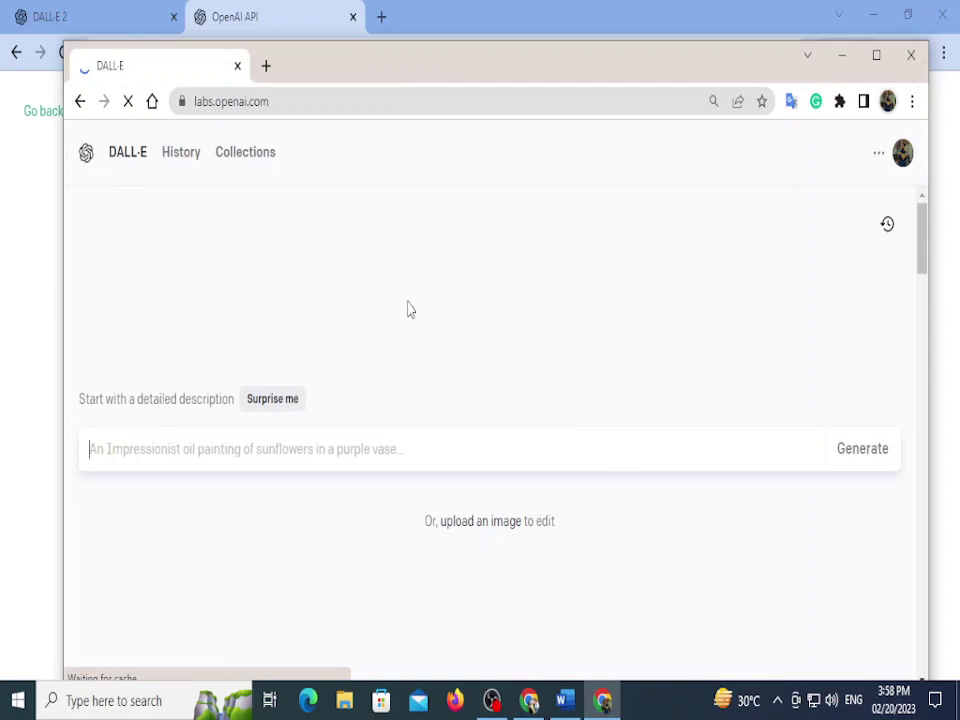
pyautogui.click(876, 55)
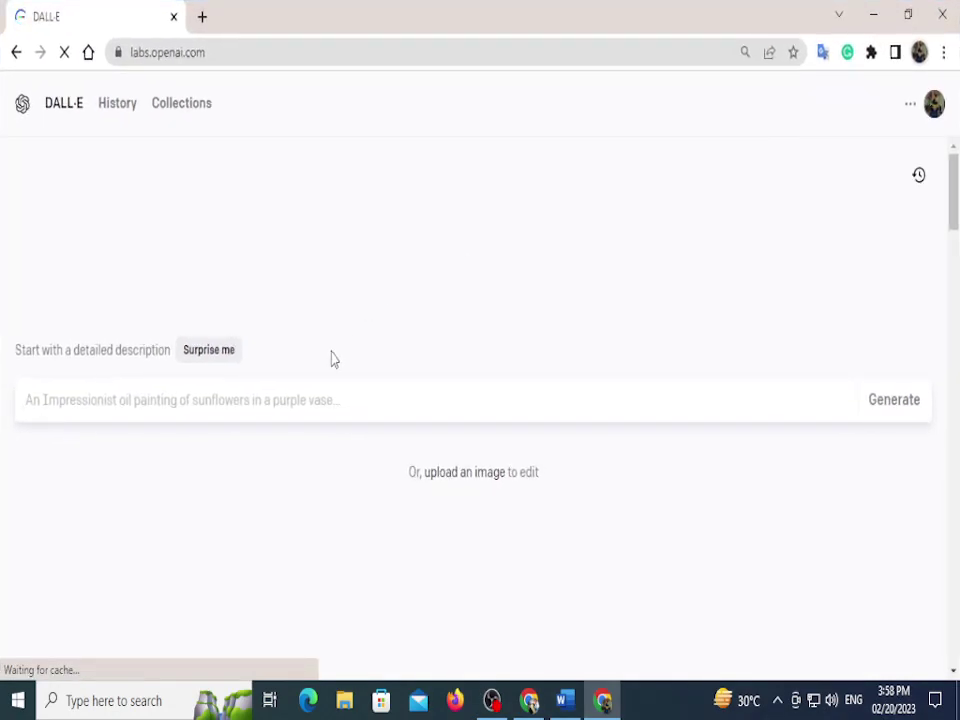
pyautogui.click(908, 14)
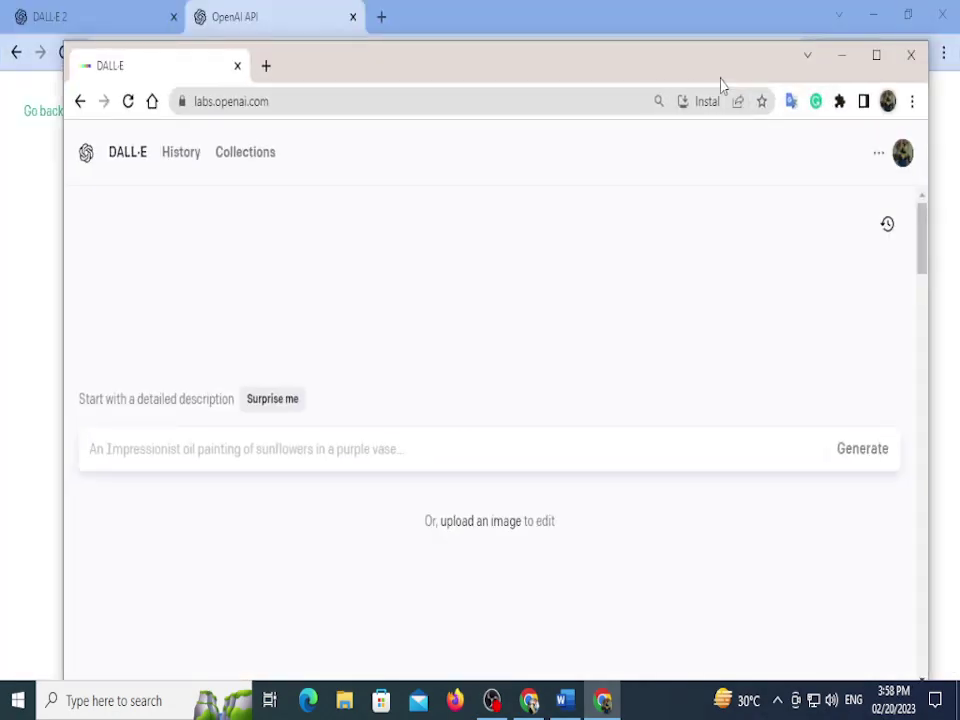
# Step: Write the prompt 'make a brand logo of Raax name' and generate images
pyautogui.moveTo(706, 73); pyautogui.dragTo(697, 54)
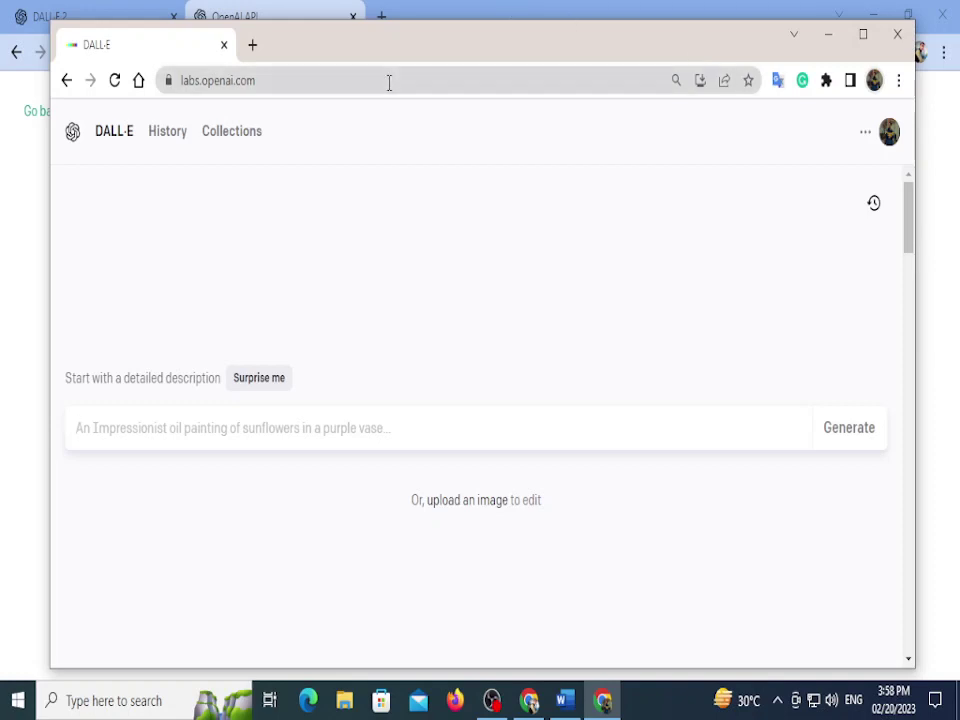
pyautogui.write('Raax')
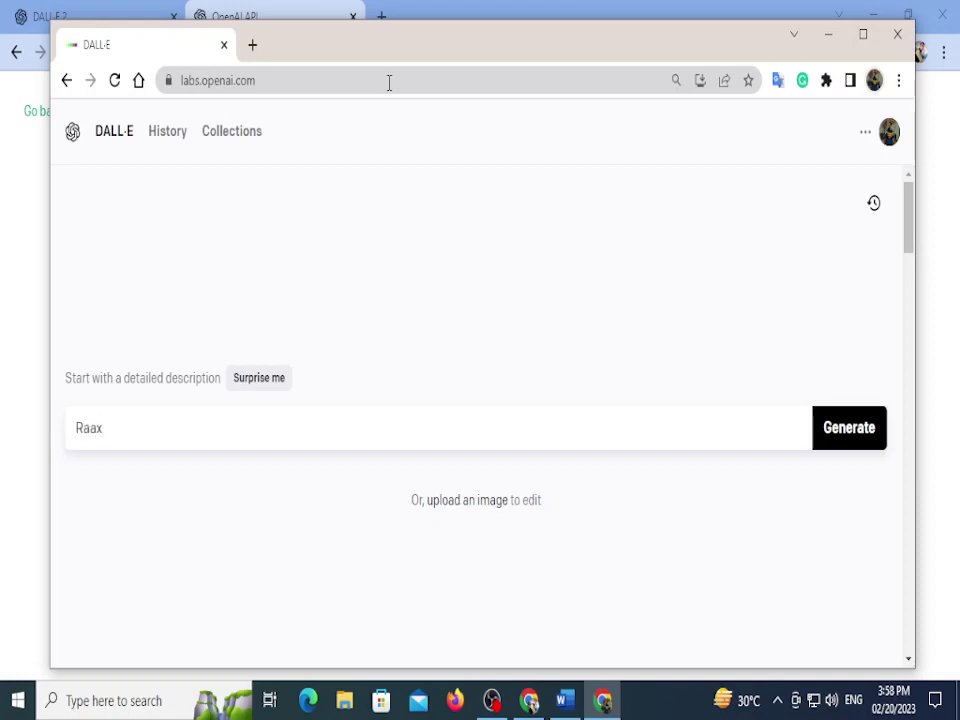
pyautogui.press('BackSpace')
pyautogui.press('BackSpace')
pyautogui.press('BackSpace')
pyautogui.write('make')
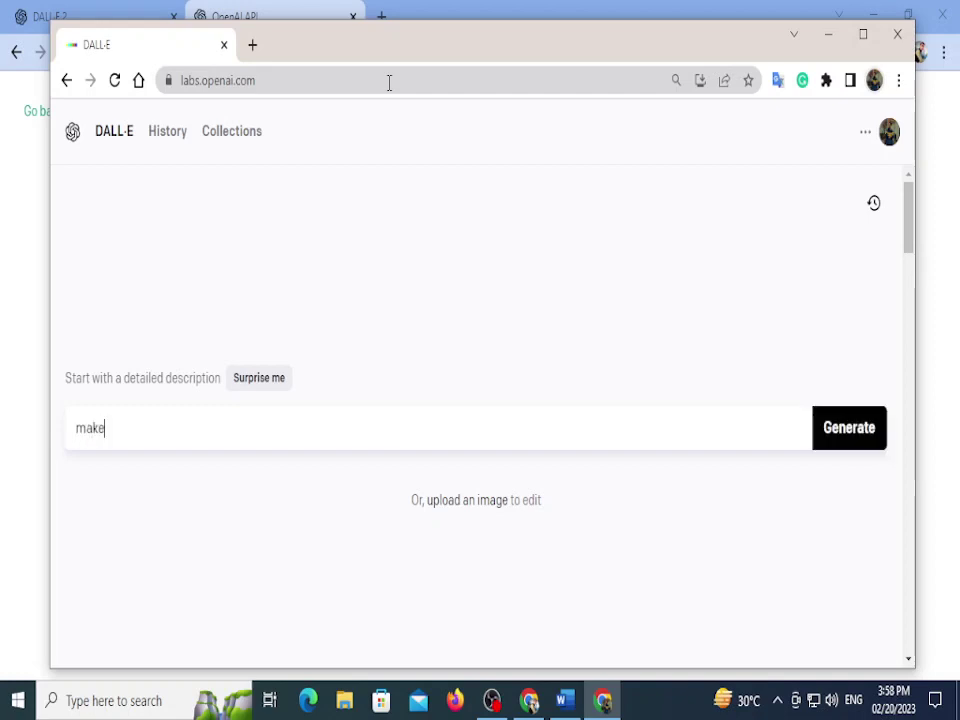
pyautogui.write(' a logo w')
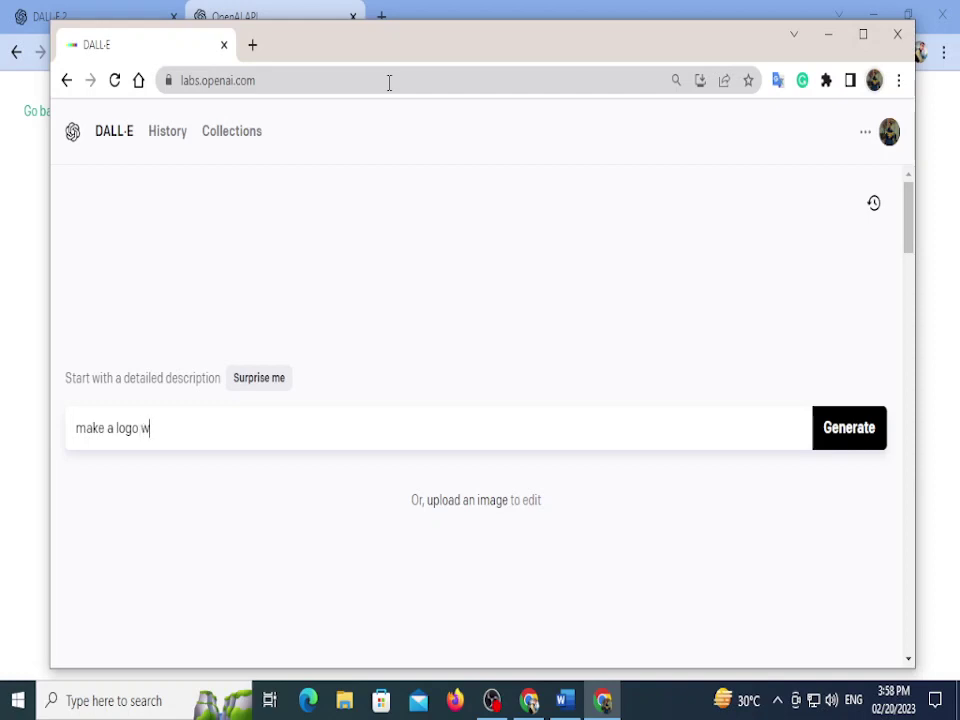
pyautogui.press('BackSpace')
pyautogui.write('of word T')
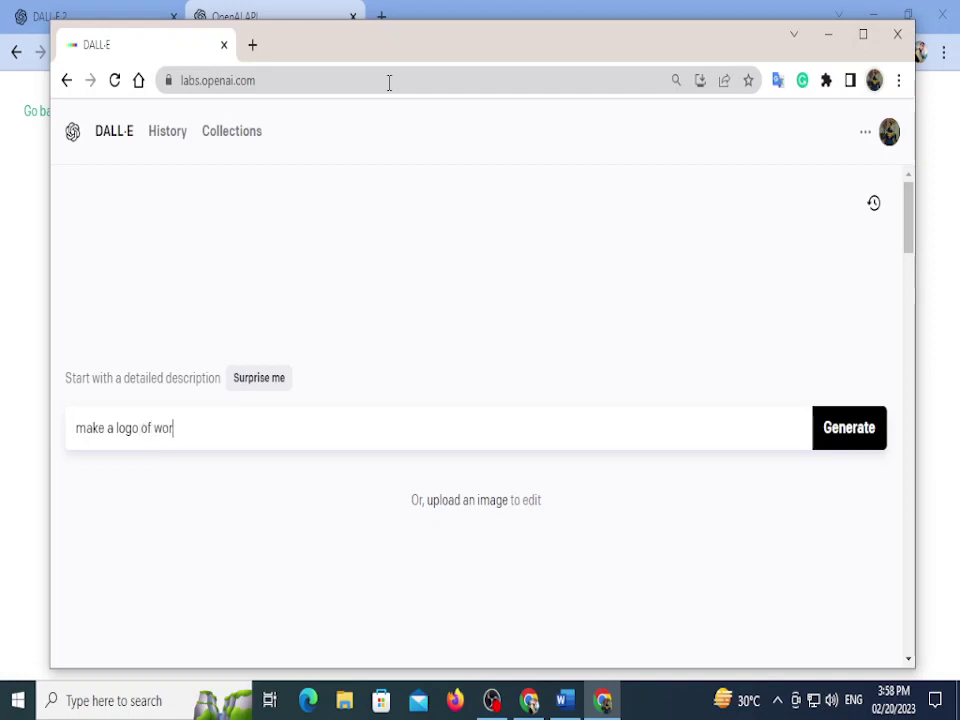
pyautogui.press('BackSpace')
pyautogui.press('BackSpace')
pyautogui.press('BackSpace')
pyautogui.press('BackSpace')
pyautogui.press('BackSpace')
pyautogui.press('BackSpace')
pyautogui.press('BackSpace')
pyautogui.press('BackSpace')
pyautogui.press('BackSpace')
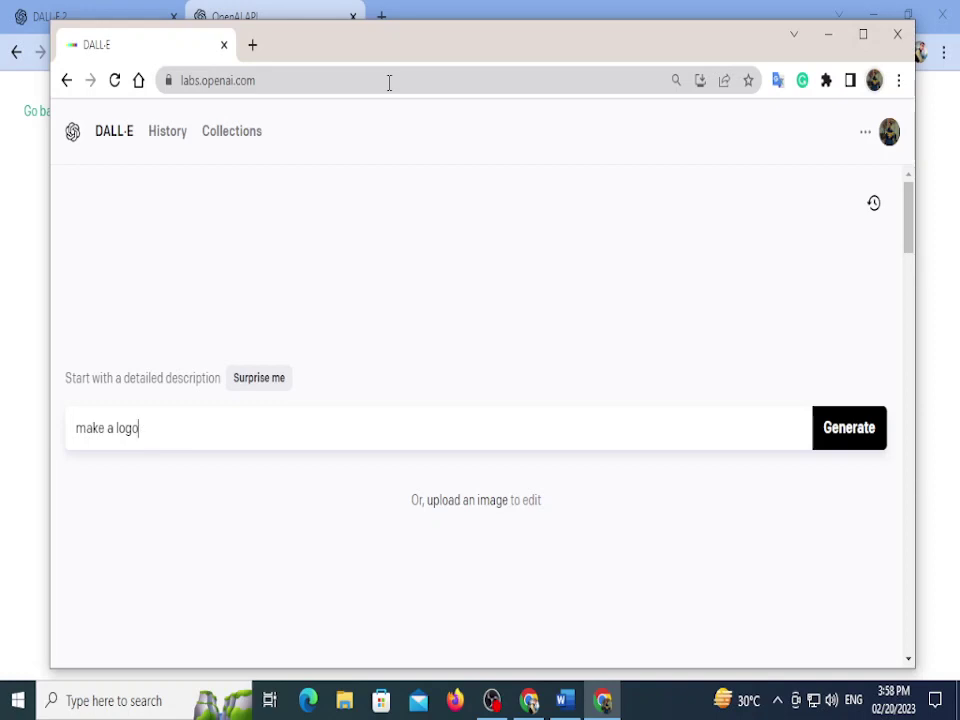
pyautogui.press('Left')
pyautogui.press('Left')
pyautogui.press('Left')
pyautogui.press('Left')
pyautogui.write('brand')
pyautogui.press('End')
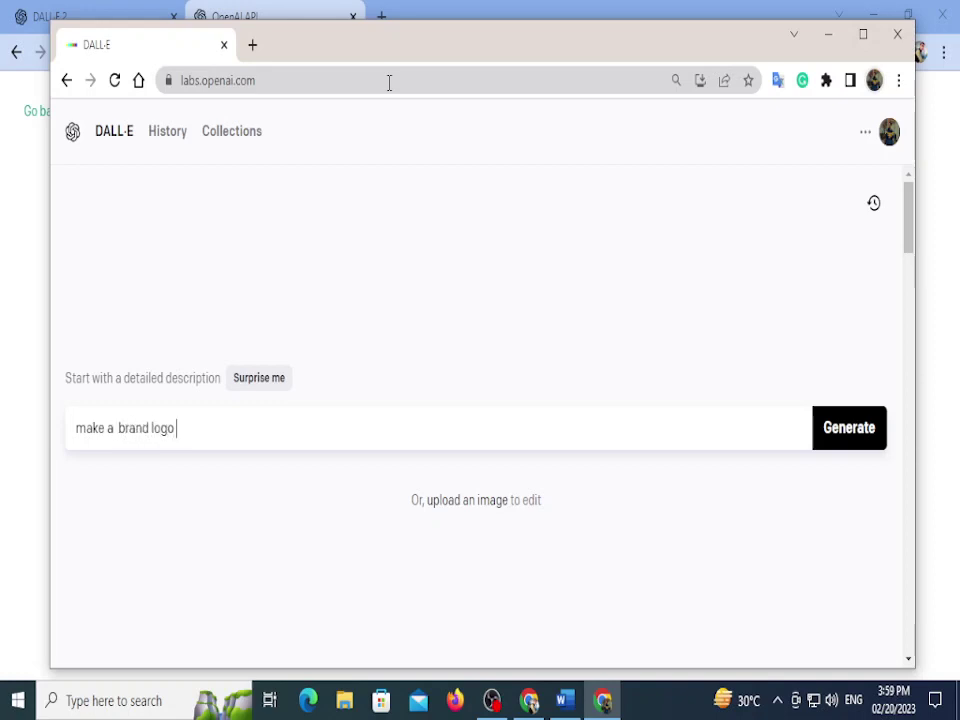
pyautogui.write('of Raax name')
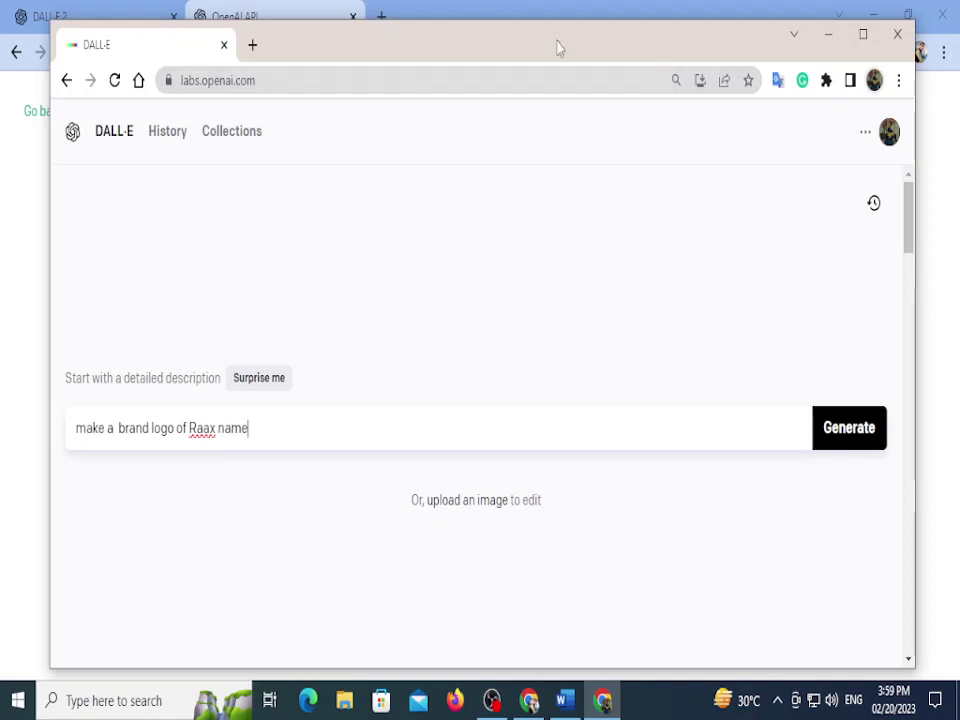
pyautogui.click(878, 433)
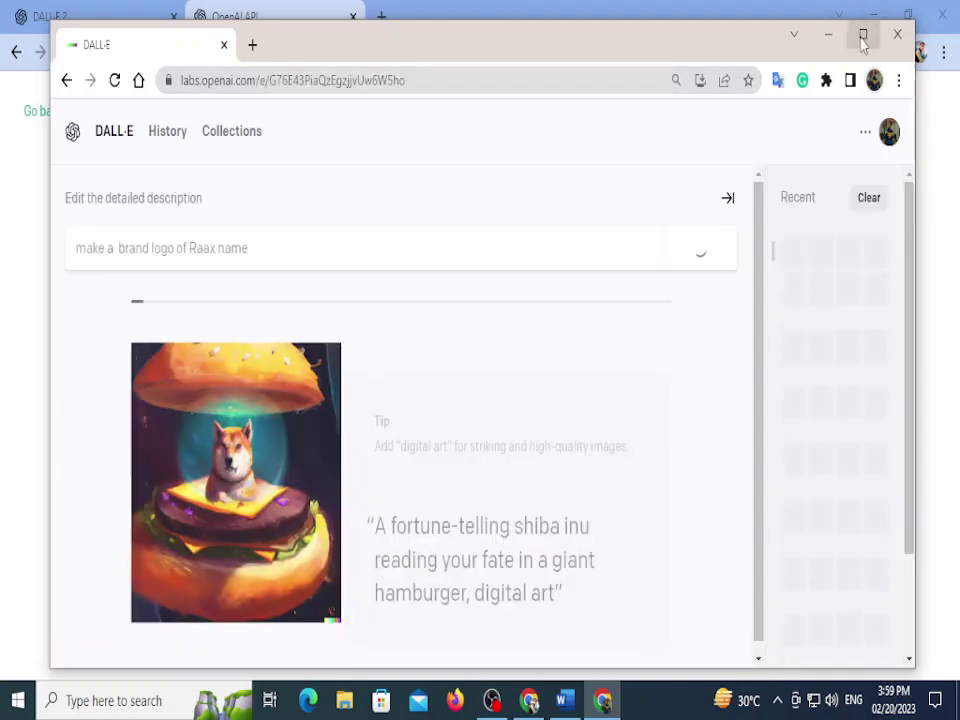
# Step: Maximize the browser, zoom the page to 90% and select the old logo prompt
pyautogui.click(865, 33)
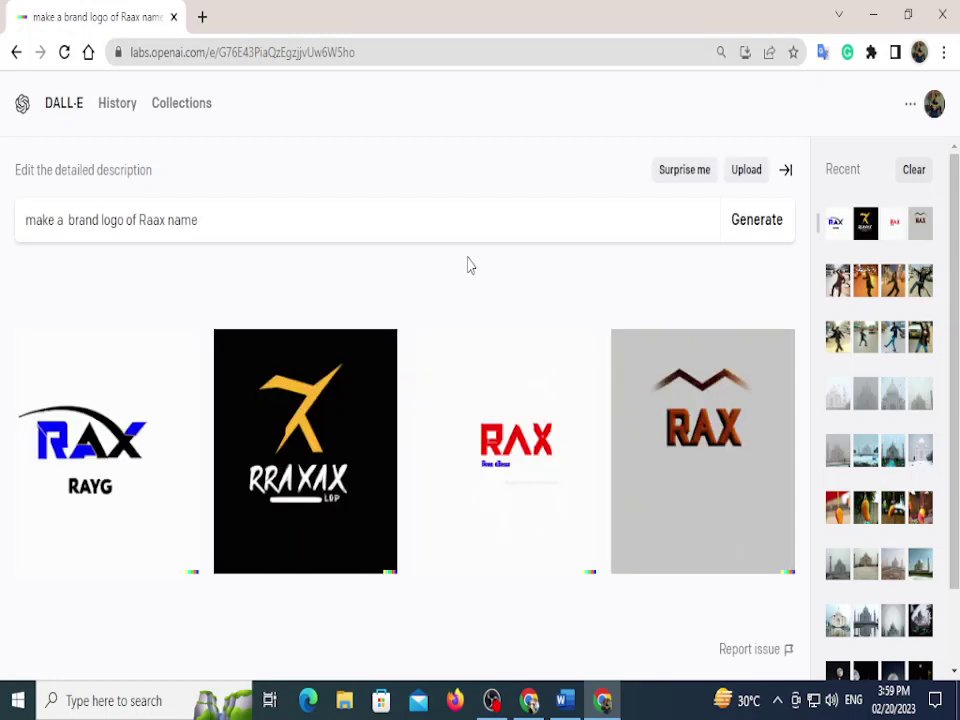
pyautogui.hotkey('ctrl', '-')
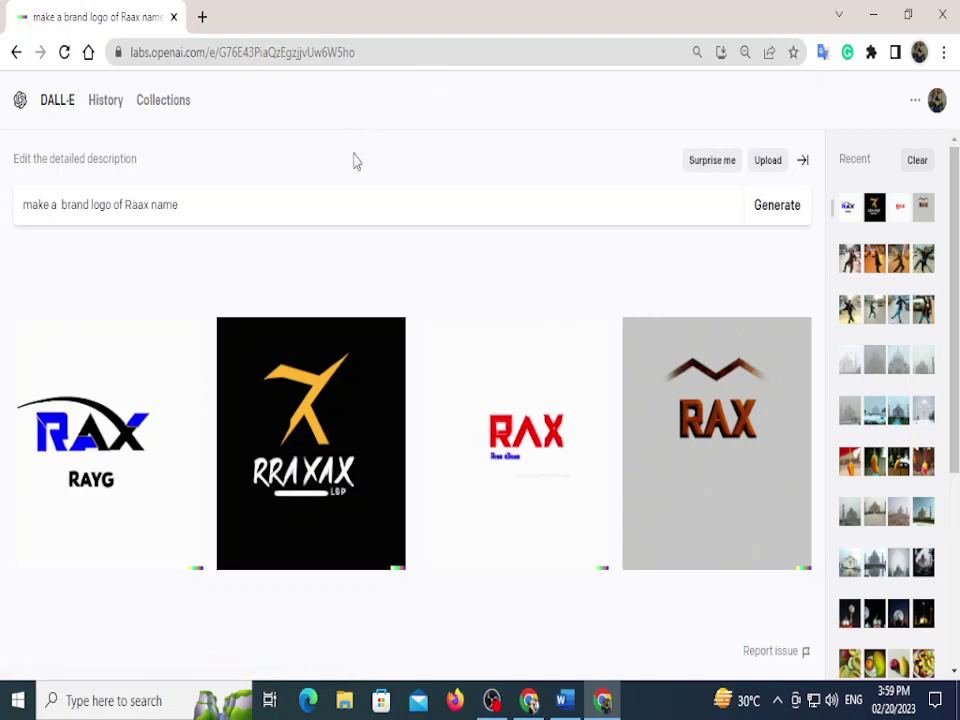
pyautogui.moveTo(180, 204); pyautogui.dragTo(46, 193)
# Step: Replace the prompt with 'snow fall on shahi masjid lahore' and generate
pyautogui.press('BackSpace')
pyautogui.press('BackSpace')
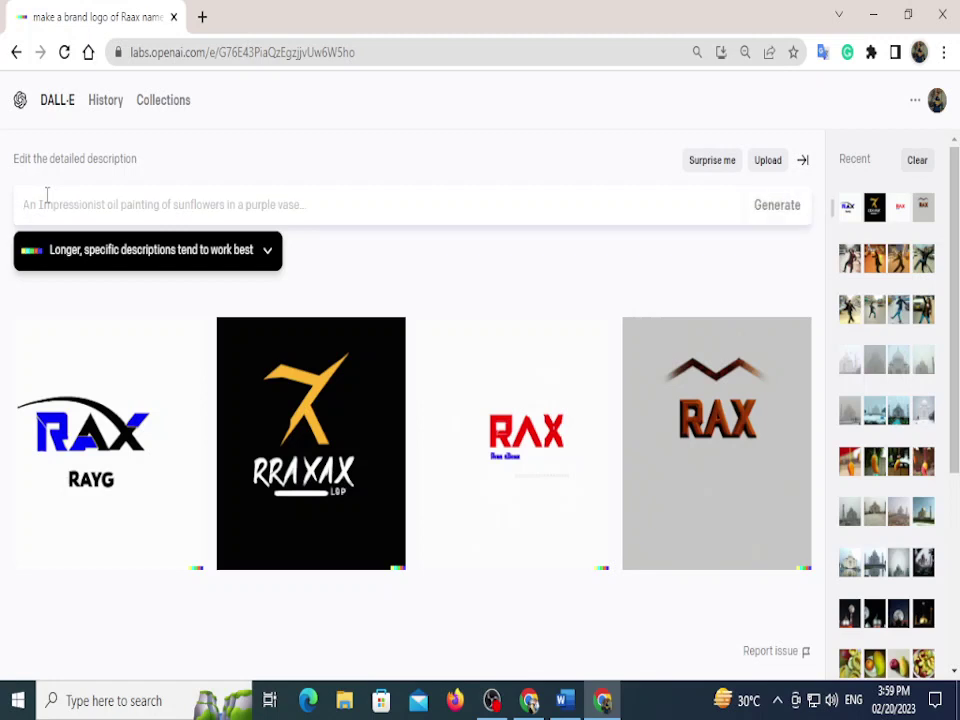
pyautogui.write('snow fall')
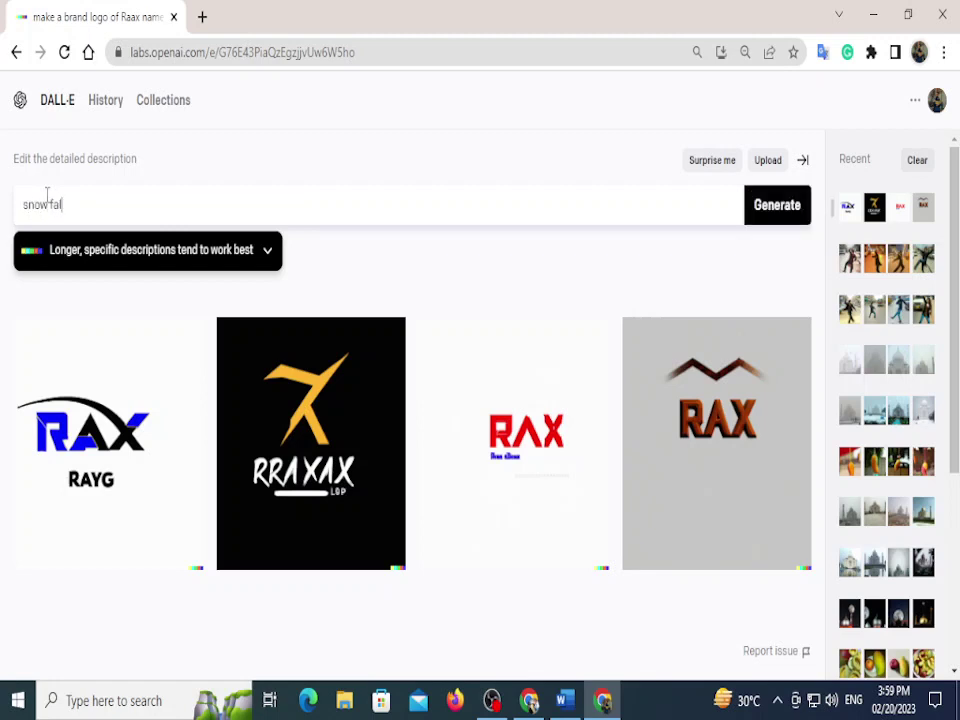
pyautogui.write(' on shahi masjid ')
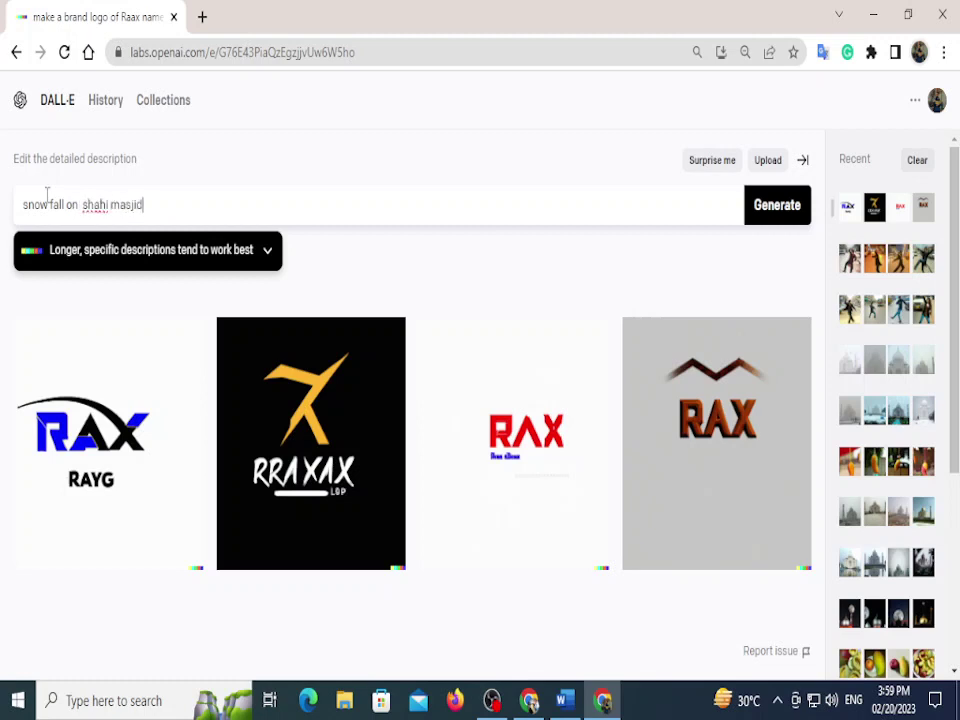
pyautogui.write('lahore')
pyautogui.press('Return')
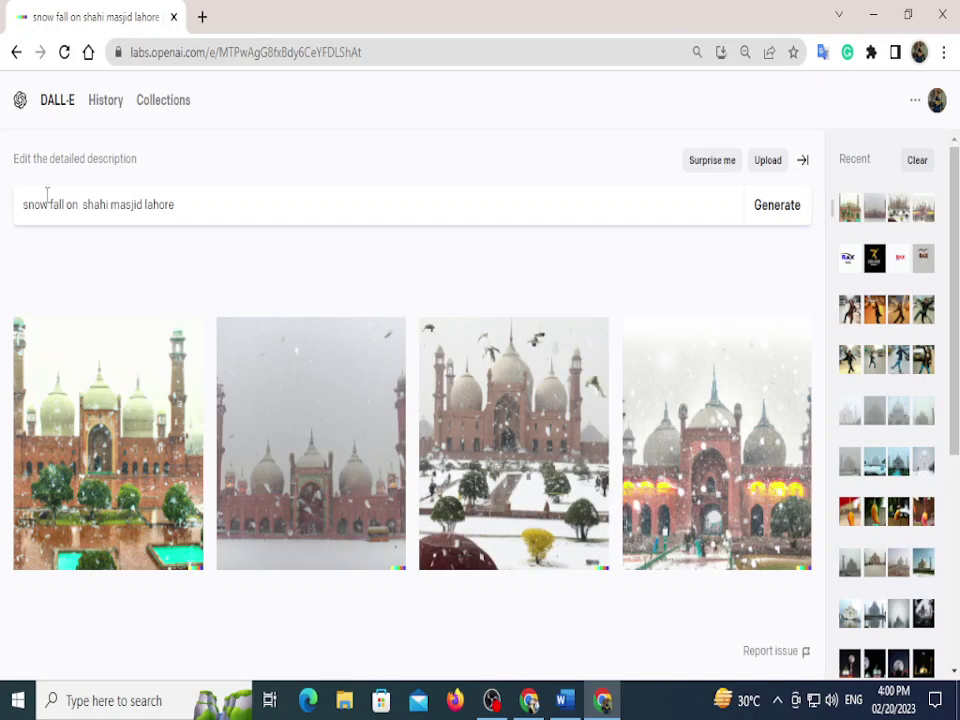
# Step: Reset the page zoom to 100% and regenerate the snowfall images
pyautogui.hotkey('ctrl', '-')
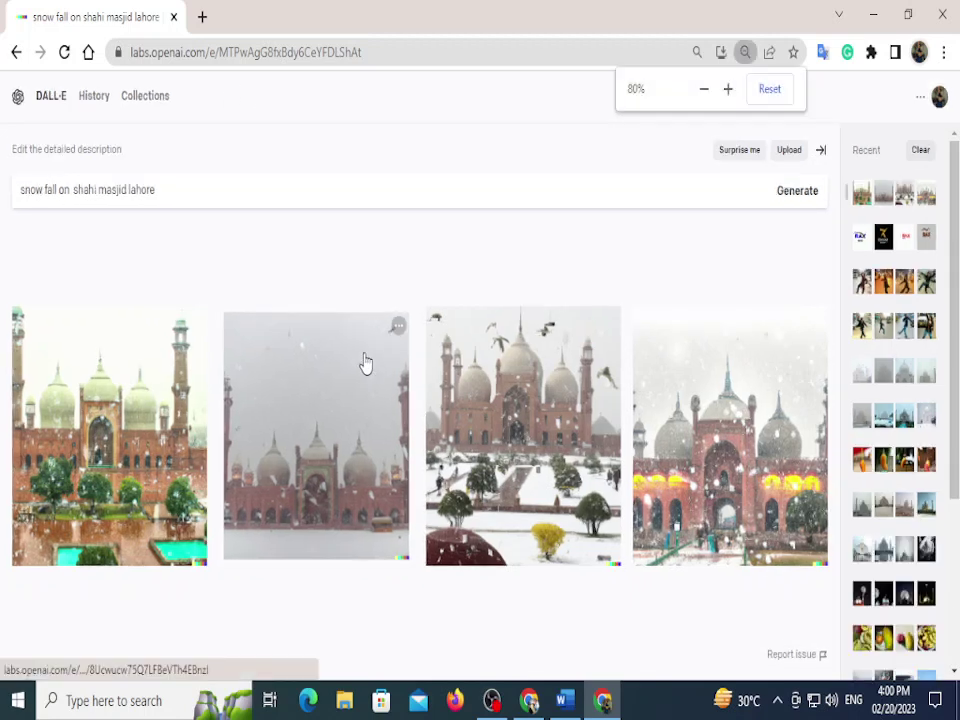
pyautogui.hotkey('ctrl', '-')
pyautogui.hotkey('ctrl', '-')
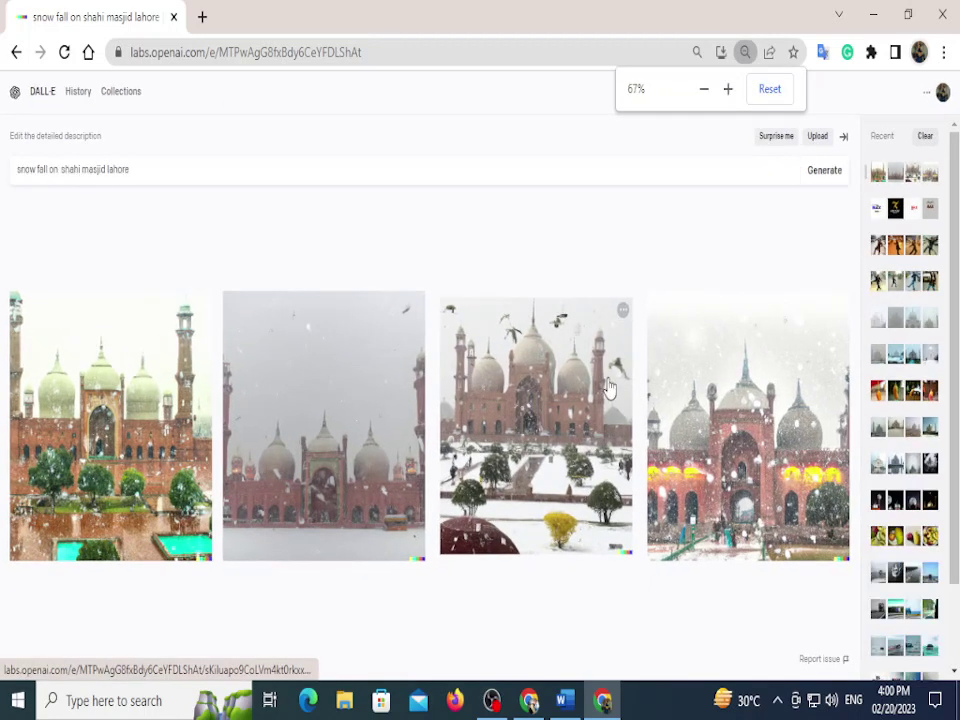
pyautogui.hotkey('ctrl', '+')
pyautogui.hotkey('ctrl', '+')
pyautogui.hotkey('ctrl', '+')
pyautogui.hotkey('ctrl', '+')
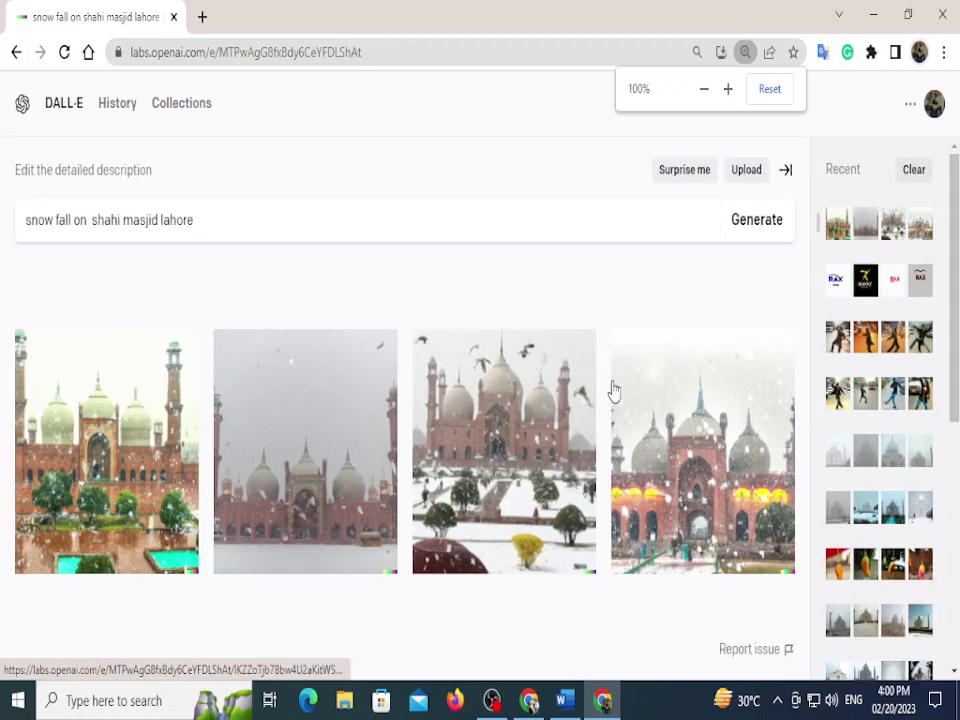
pyautogui.click(753, 219)
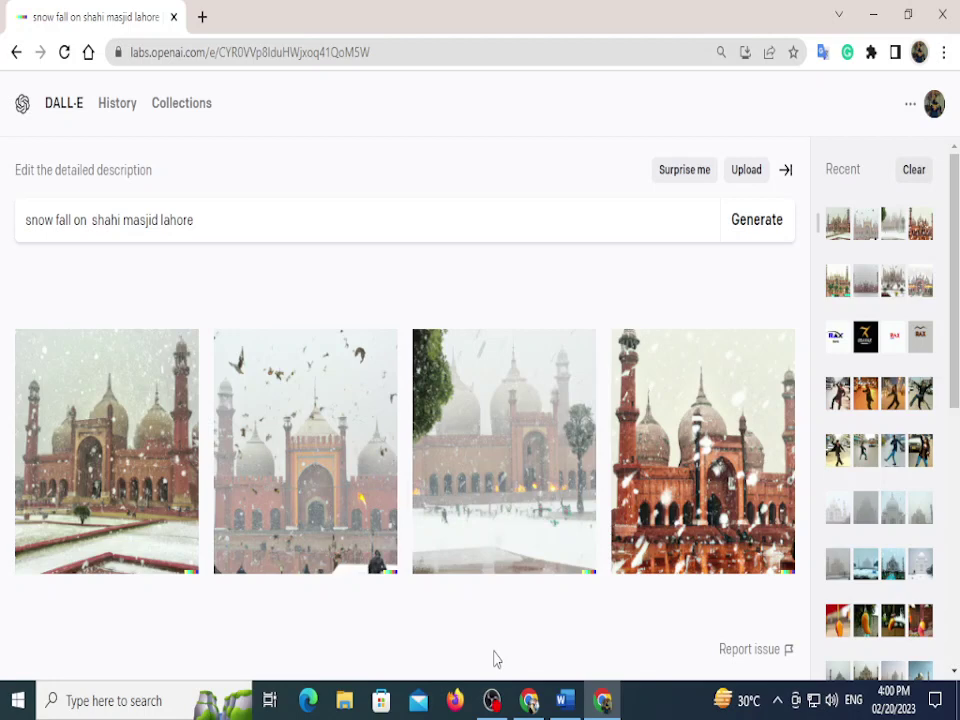
# Step: Replace the snowfall prompt with 'car floating on sea' and generate images
pyautogui.moveTo(251, 219); pyautogui.dragTo(0, 260)
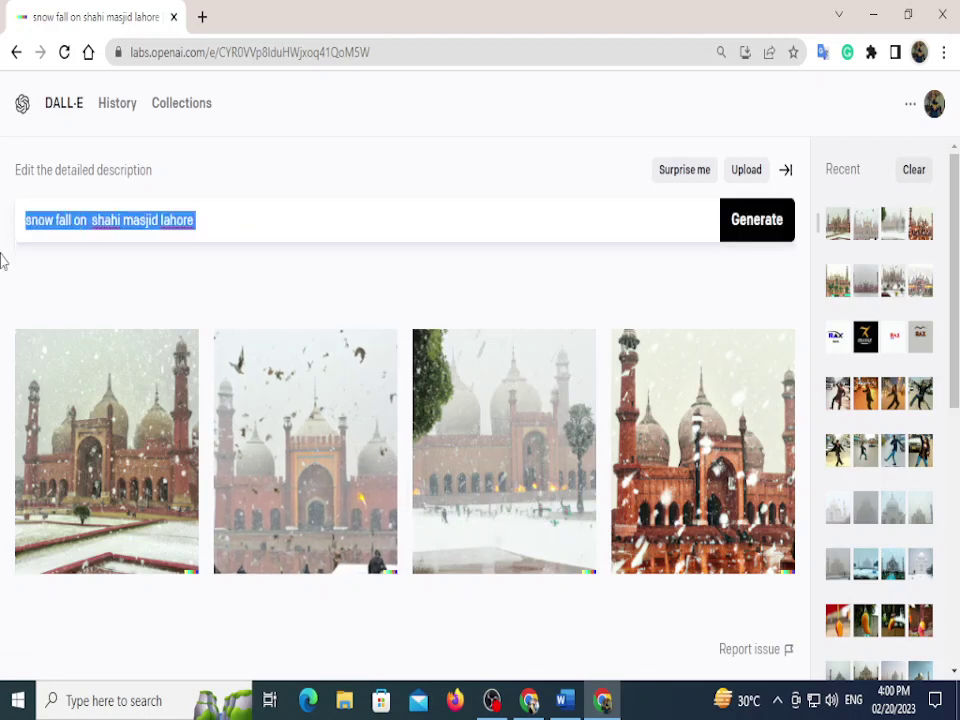
pyautogui.write('s')
pyautogui.press('BackSpace')
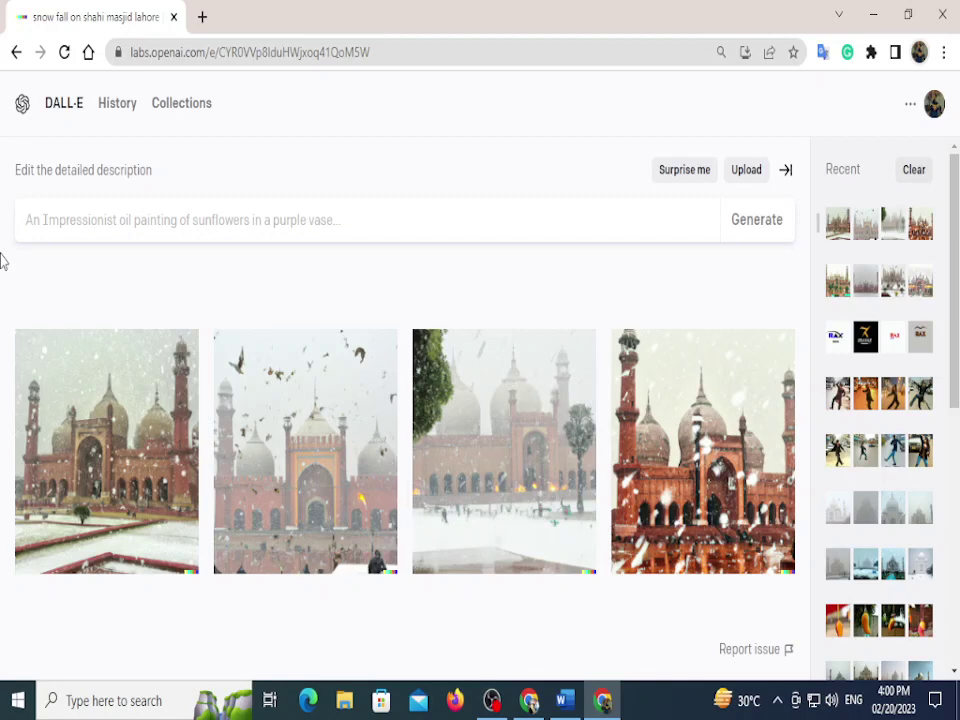
pyautogui.click(105, 222)
pyautogui.write('car')
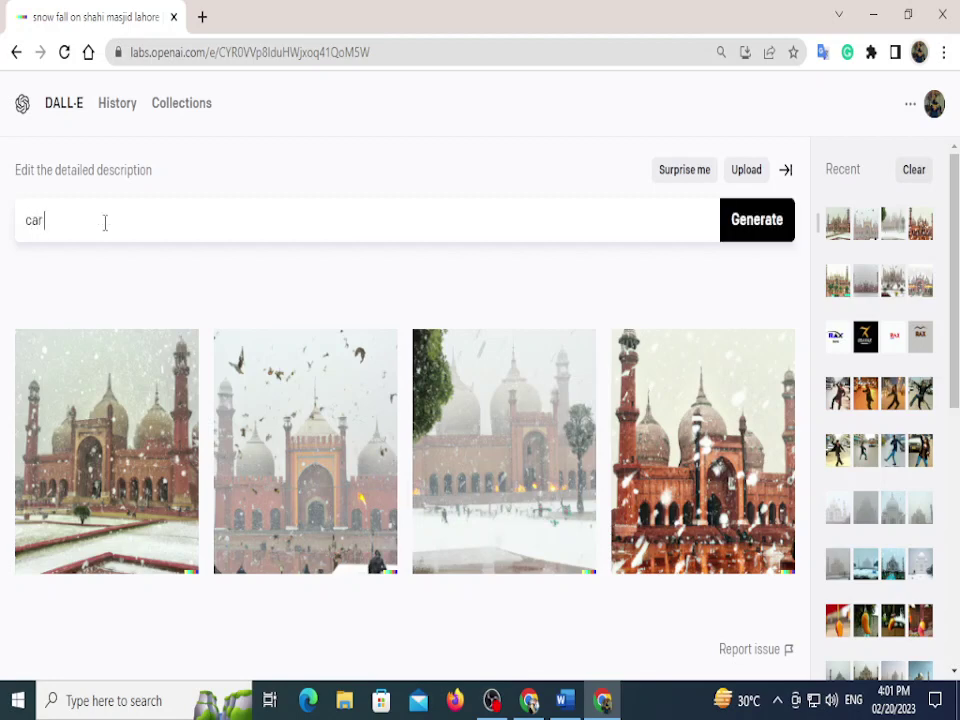
pyautogui.write(' floating on sea')
pyautogui.click(739, 236)
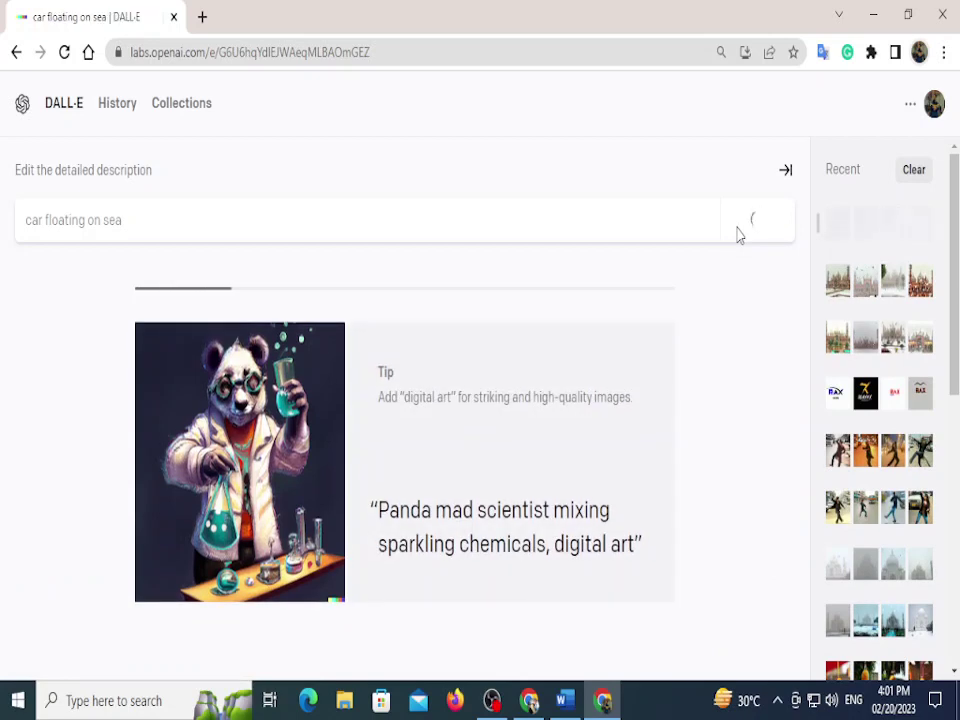
# Step: Restore Chrome to a smaller window and move it down and left while the car images load
pyautogui.click(909, 16)
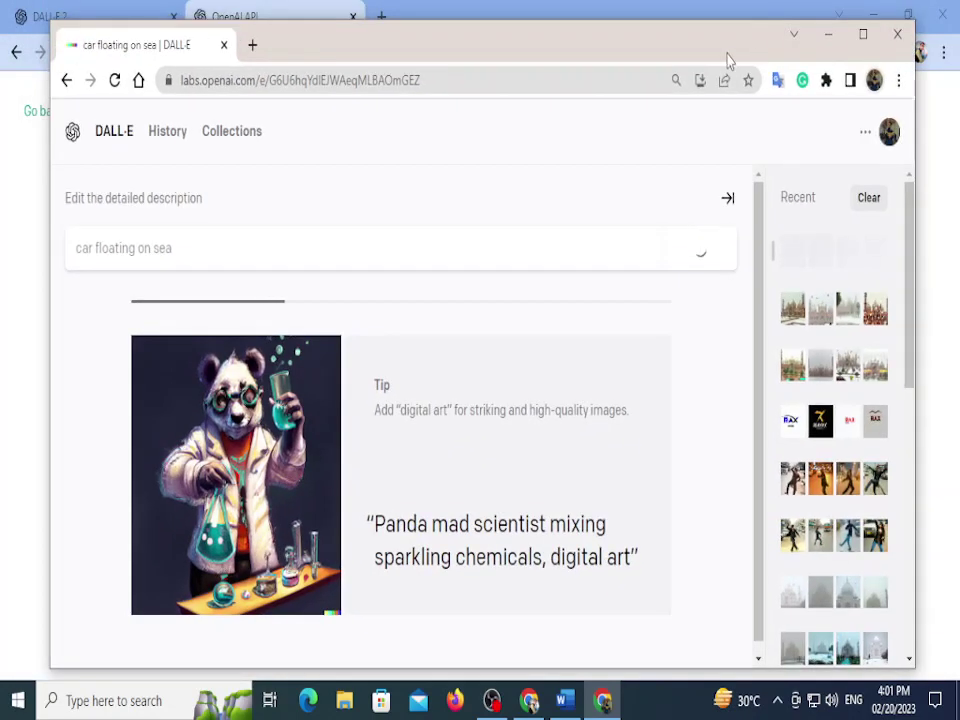
pyautogui.moveTo(729, 60); pyautogui.dragTo(722, 71)
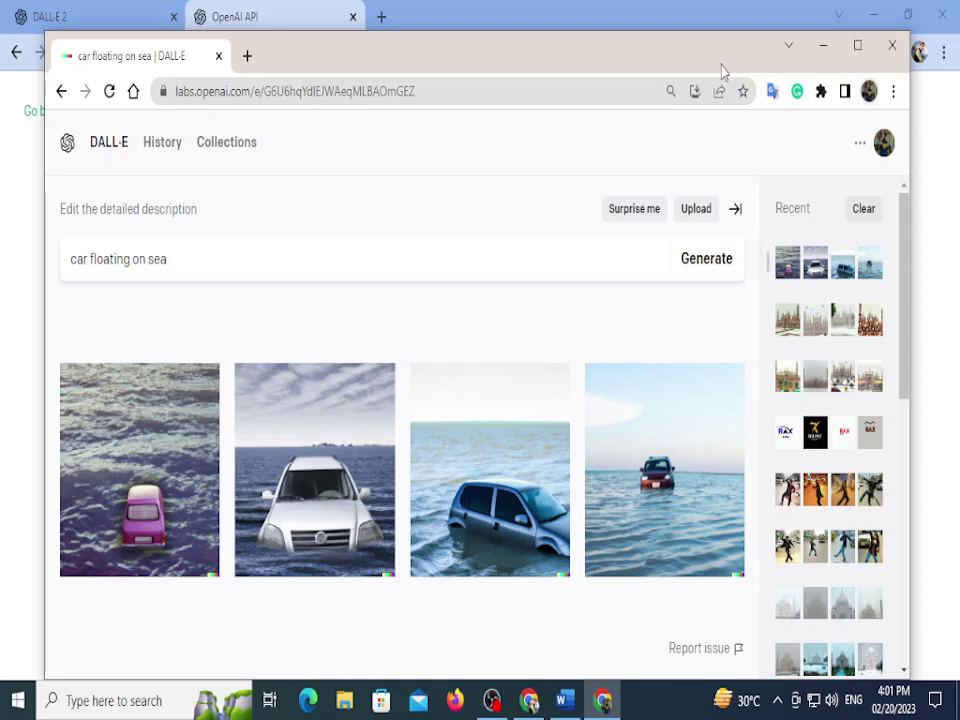
# Step: Replace the car prompt with 'superman in blue dree' and generate images
pyautogui.tripleClick(300, 263)
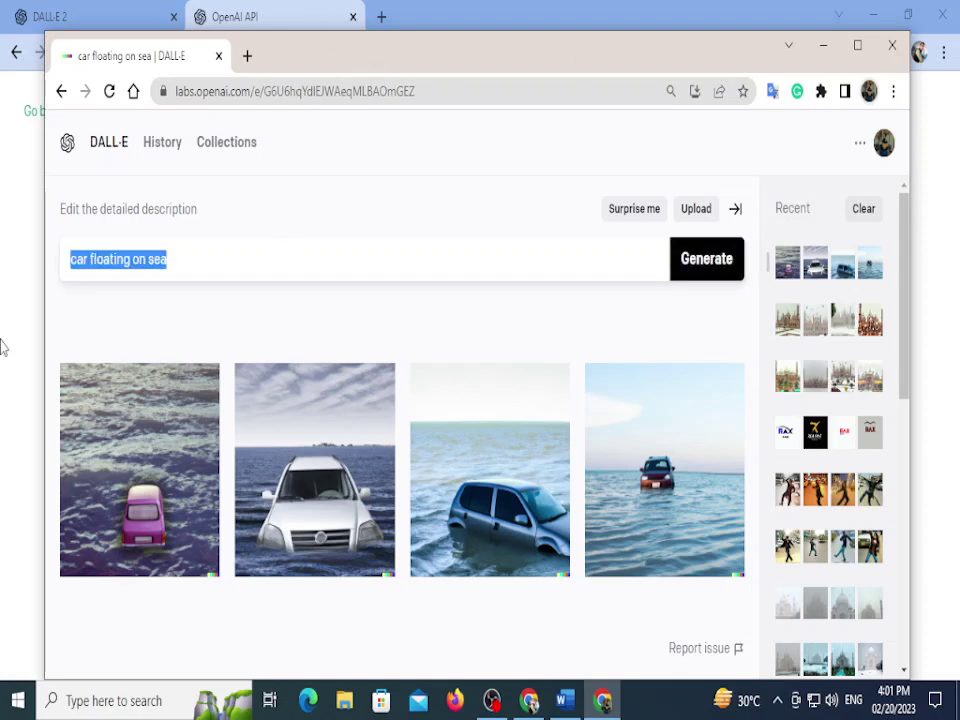
pyautogui.press('BackSpace')
pyautogui.write('suoer')
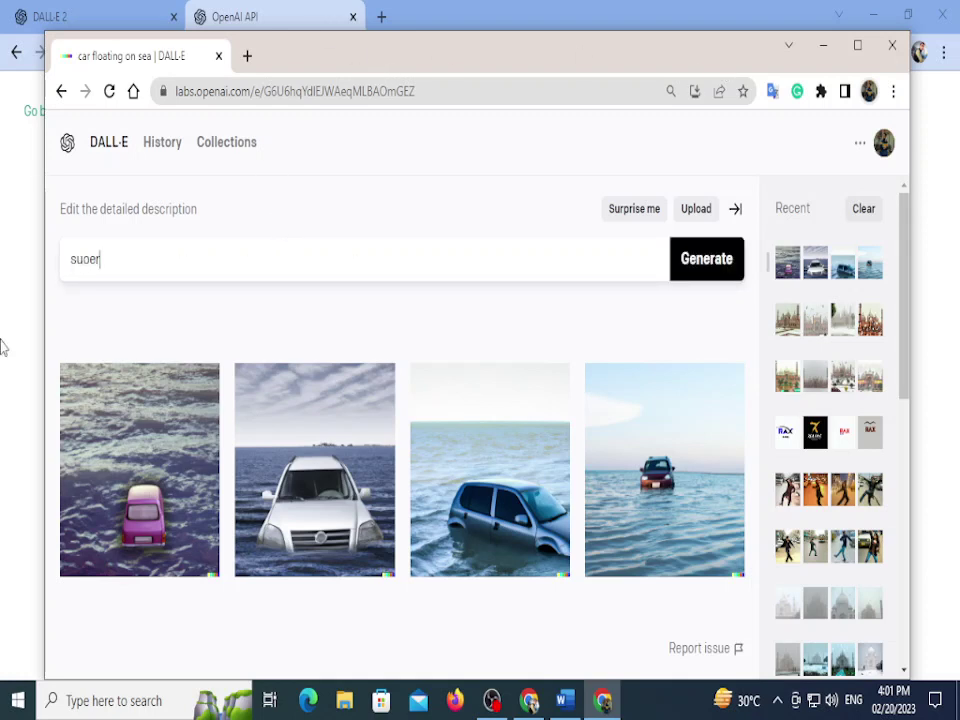
pyautogui.press('BackSpace')
pyautogui.press('BackSpace')
pyautogui.press('BackSpace')
pyautogui.press('BackSpace')
pyautogui.press('BackSpace')
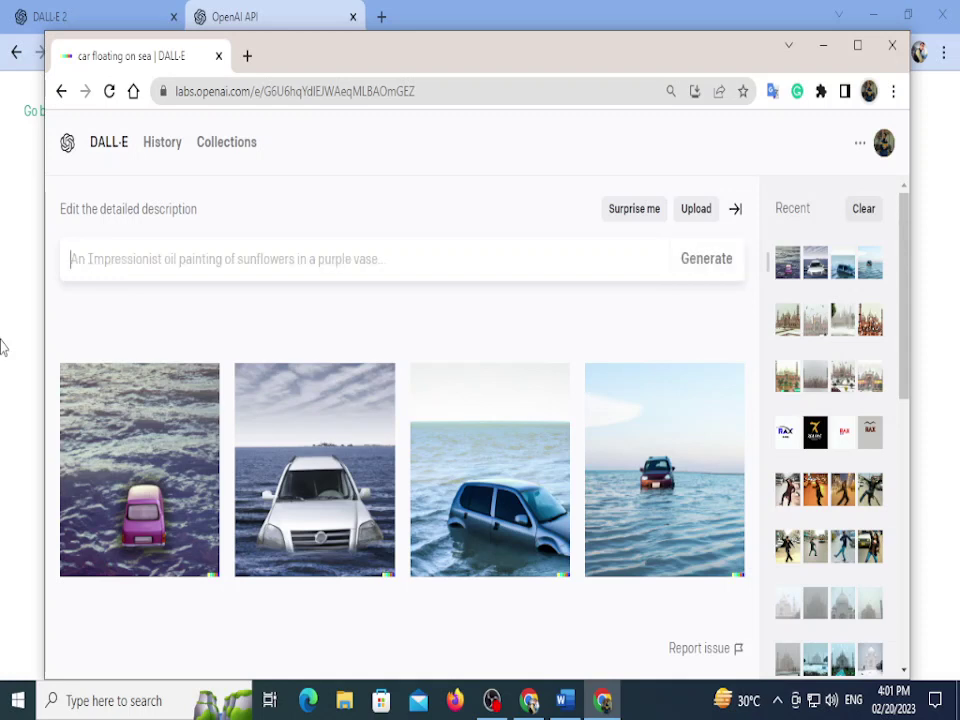
pyautogui.write('super')
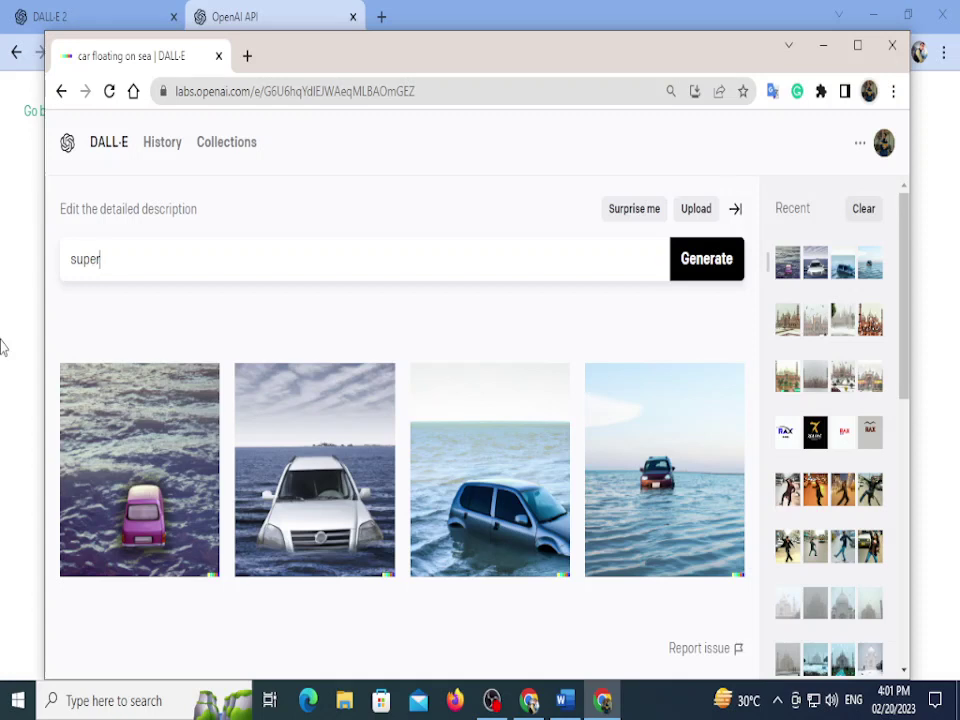
pyautogui.write(' man')
pyautogui.press('Left')
pyautogui.press('Left')
pyautogui.press('Left')
pyautogui.press('BackSpace')
pyautogui.press('Right')
pyautogui.press('Right')
pyautogui.press('Right')
pyautogui.write('in blue dree')
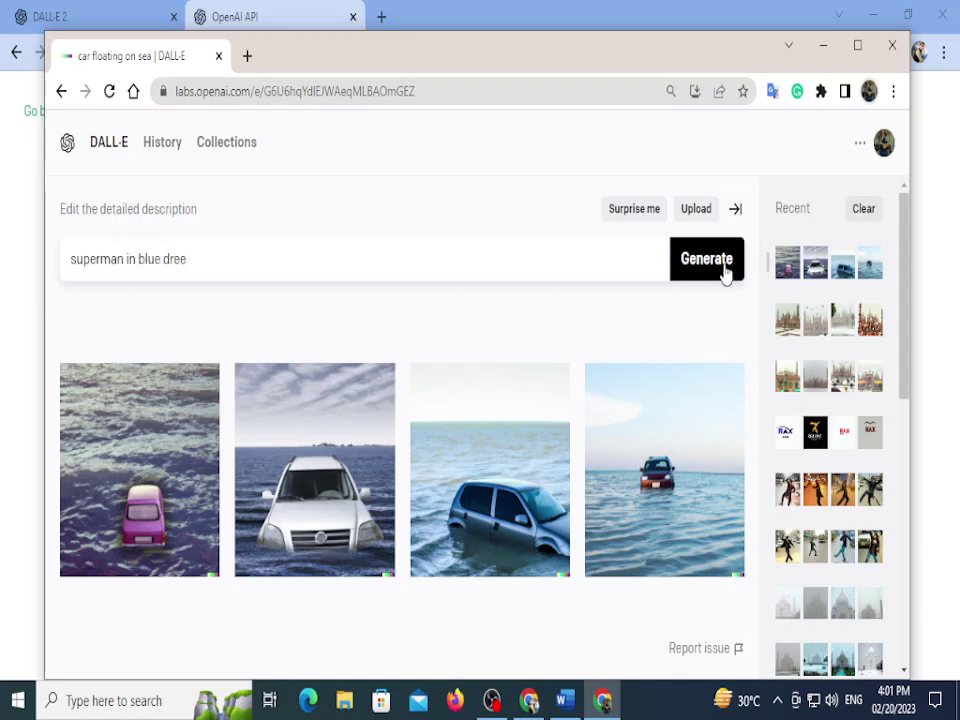
pyautogui.click(724, 270)
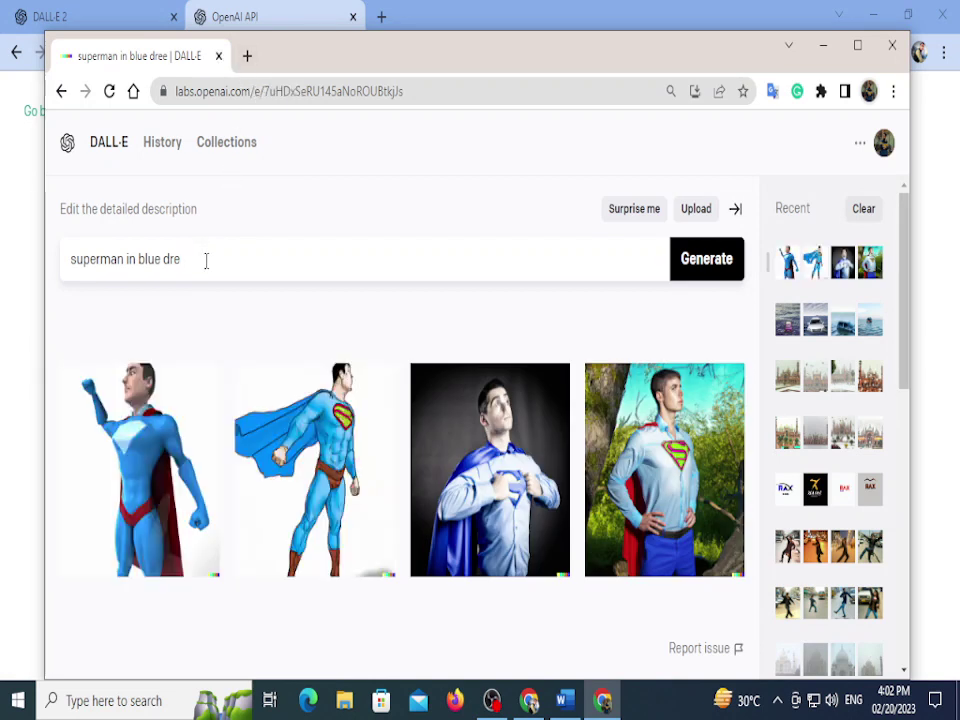
# Step: Generate images for 'superman in blue shirt and red lungi', then clear the prompt field
pyautogui.press('BackSpace')
pyautogui.press('BackSpace')
pyautogui.press('BackSpace')
pyautogui.write('yewel')
pyautogui.press('BackSpace')
pyautogui.press('BackSpace')
pyautogui.press('BackSpace')
pyautogui.write('blue shiret and')
pyautogui.press('Left')
pyautogui.press('Left')
pyautogui.press('Left')
pyautogui.press('Left')
pyautogui.press('BackSpace')
pyautogui.press('BackSpace')
pyautogui.write('t')
pyautogui.press('End')
pyautogui.write('red lungi')
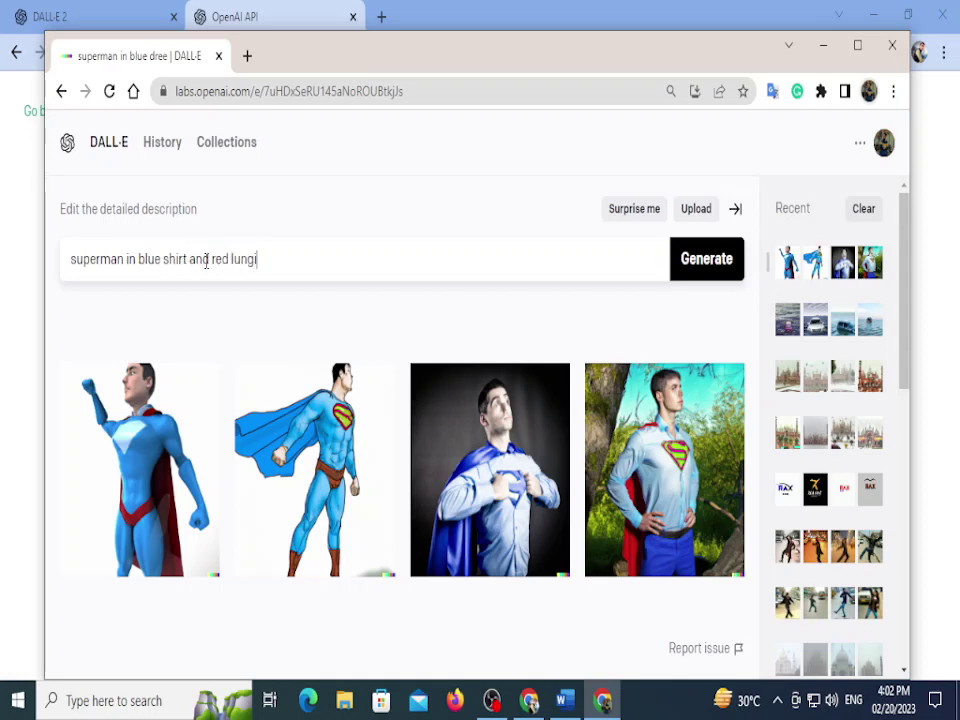
pyautogui.click(684, 277)
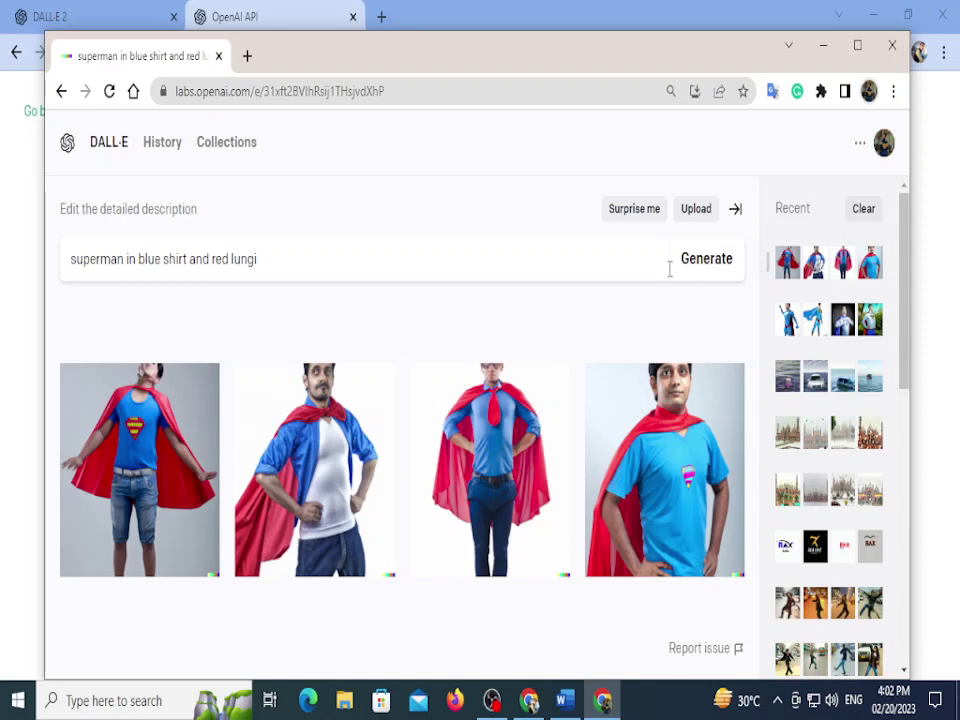
pyautogui.moveTo(258, 259); pyautogui.dragTo(6, 231)
pyautogui.press('BackSpace')
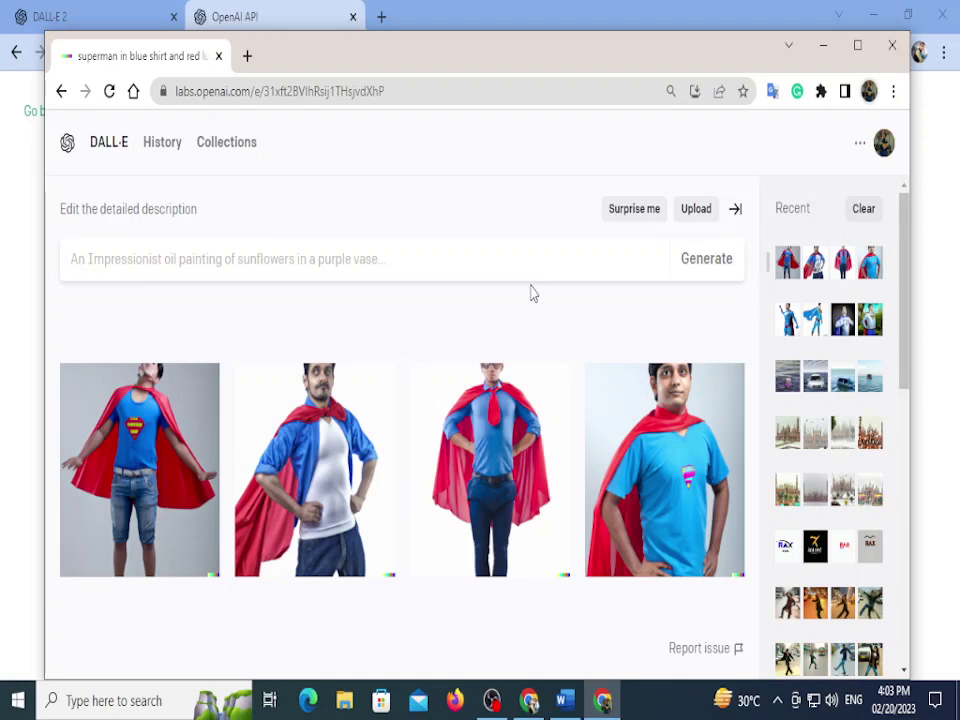
# Step: Generate images for the prompt 'make a poster for wallet for 50% off'
pyautogui.click(429, 259)
pyautogui.write('m')
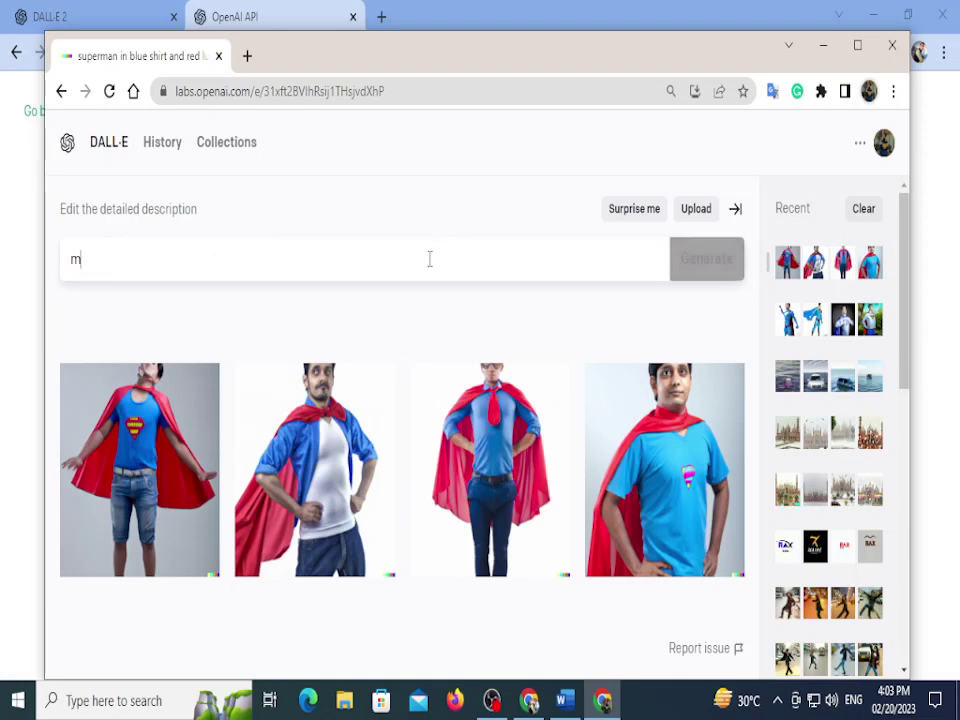
pyautogui.write('ake a post ')
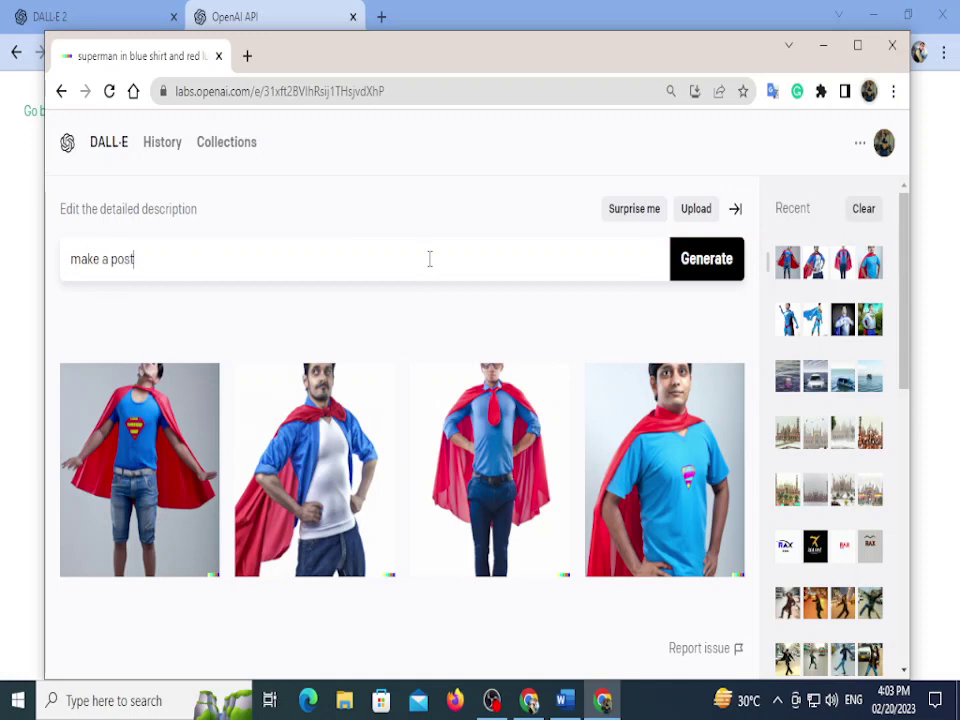
pyautogui.write('er for wallent')
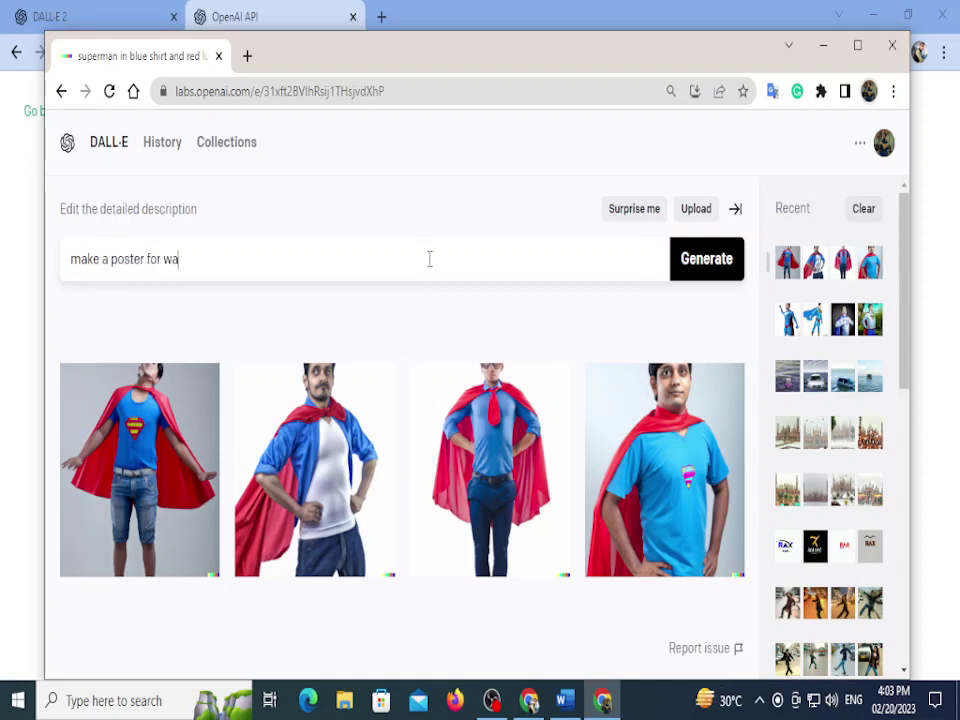
pyautogui.press('BackSpace')
pyautogui.press('BackSpace')
pyautogui.write('t for 50% off')
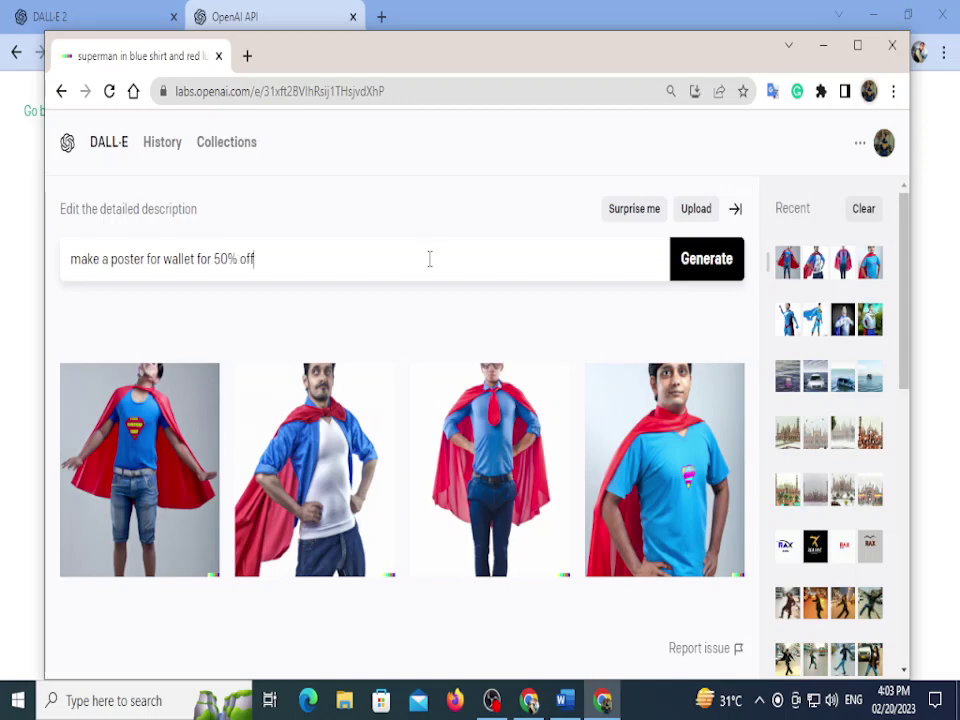
pyautogui.click(742, 259)
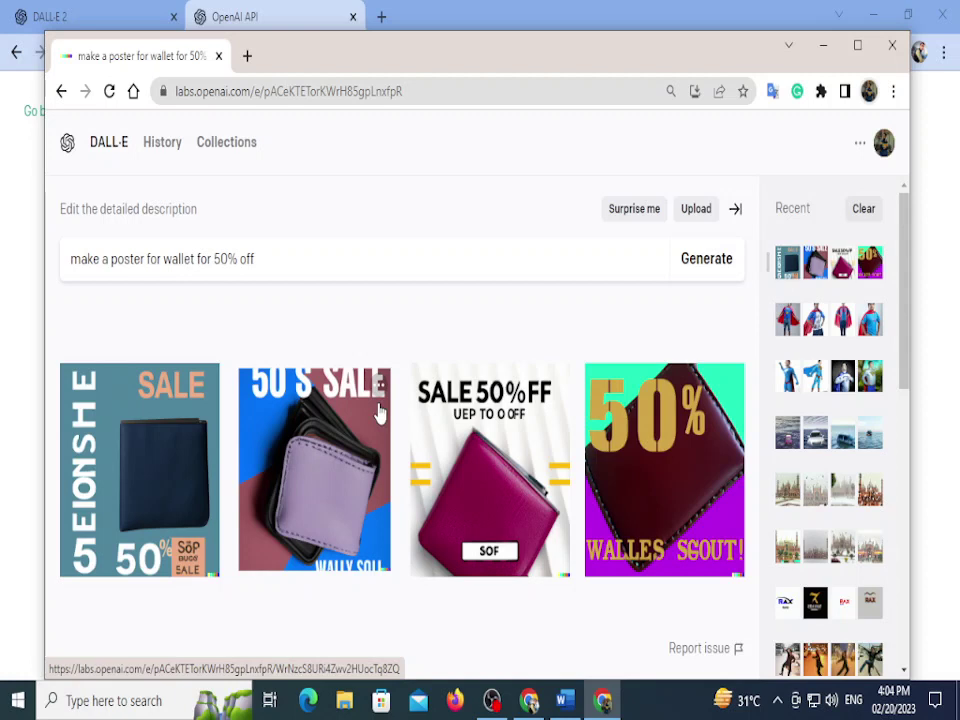
pyautogui.moveTo(351, 257); pyautogui.dragTo(0, 261)
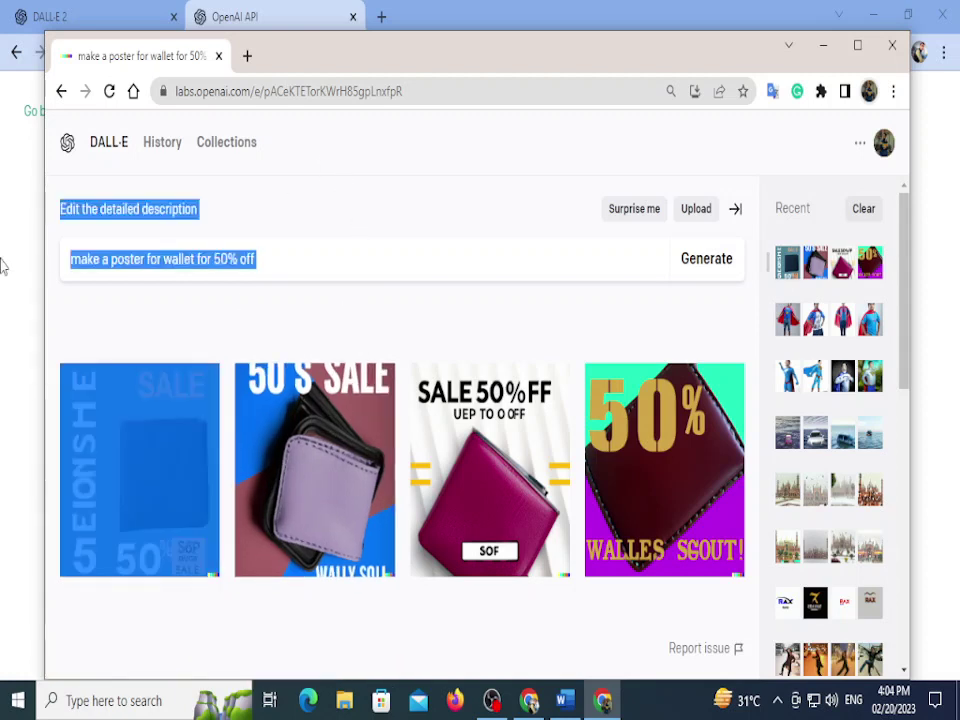
# Step: Erase the wallet description and dismiss the upload file picker without choosing a file
pyautogui.click(358, 214)
pyautogui.click(544, 257)
pyautogui.press('BackSpace')
pyautogui.press('BackSpace')
pyautogui.press('BackSpace')
pyautogui.press('BackSpace')
pyautogui.press('BackSpace')
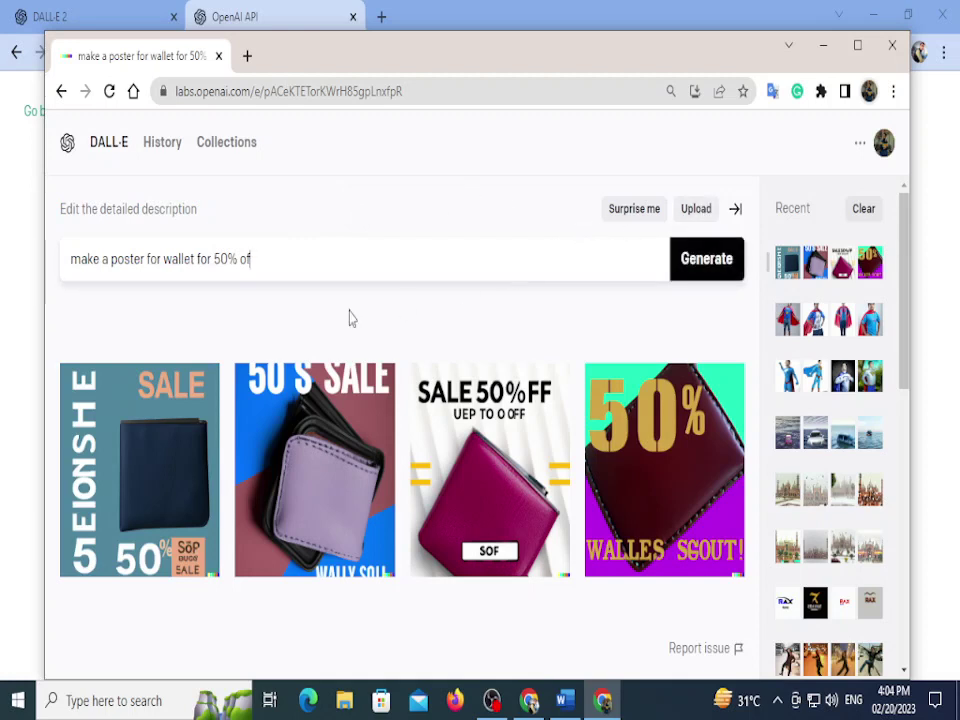
pyautogui.press('BackSpace')
pyautogui.press('BackSpace')
pyautogui.press('BackSpace')
pyautogui.press('BackSpace')
pyautogui.press('BackSpace')
pyautogui.press('BackSpace')
pyautogui.press('BackSpace')
pyautogui.press('BackSpace')
pyautogui.press('BackSpace')
pyautogui.press('BackSpace')
pyautogui.press('BackSpace')
pyautogui.press('BackSpace')
pyautogui.press('BackSpace')
pyautogui.press('BackSpace')
pyautogui.press('BackSpace')
pyautogui.press('BackSpace')
pyautogui.press('BackSpace')
pyautogui.press('BackSpace')
pyautogui.press('BackSpace')
pyautogui.press('BackSpace')
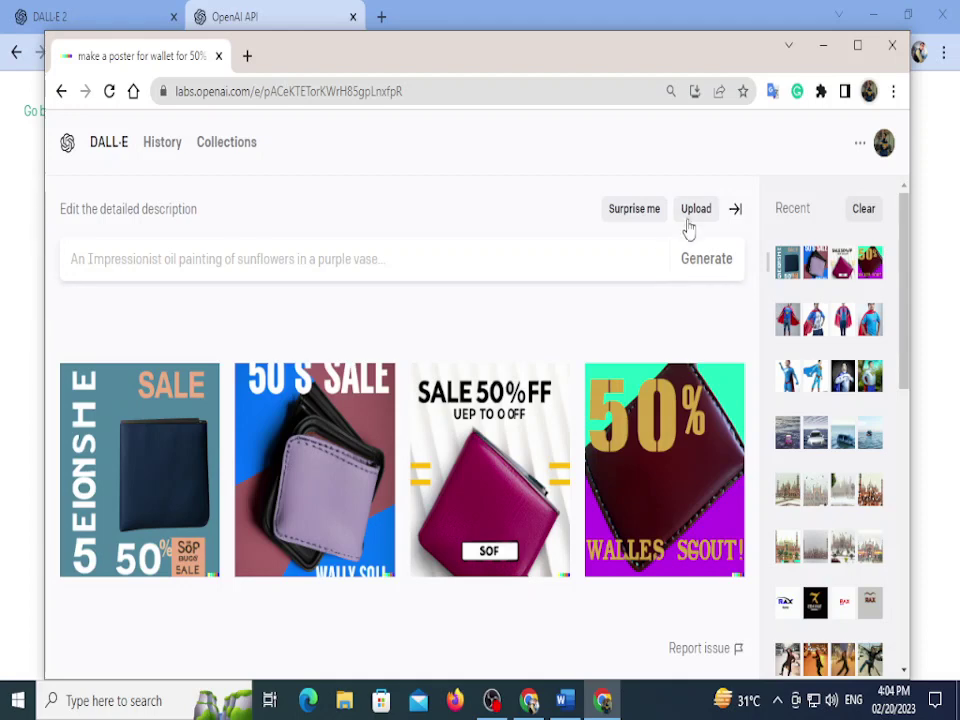
pyautogui.click(691, 213)
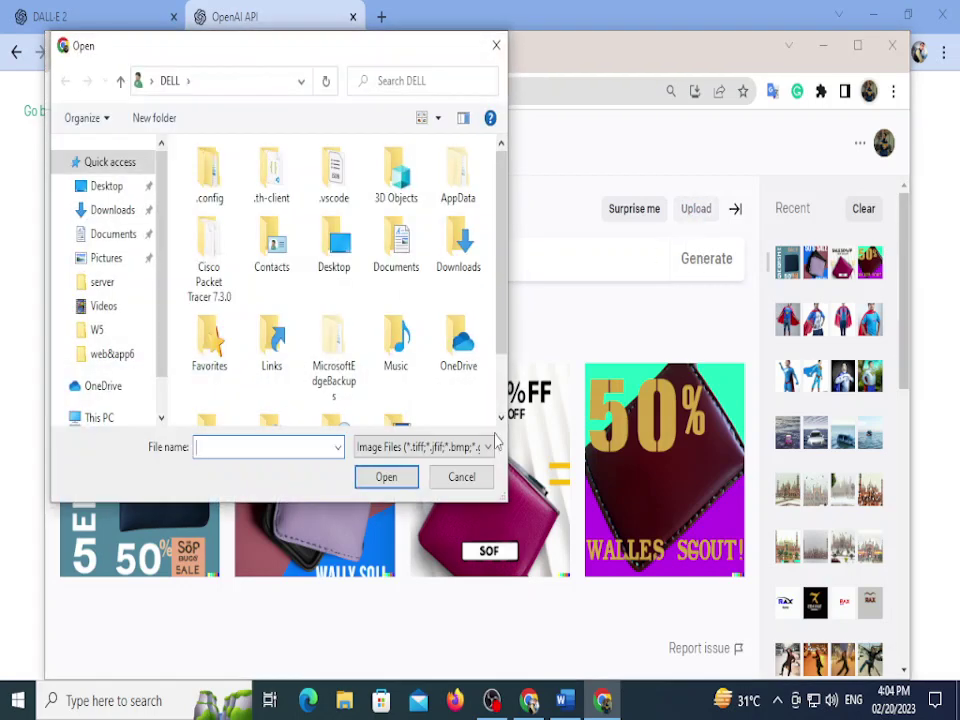
pyautogui.press('Escape')
# Step: Type 'change my cloth to red color', then swap in a Surprise me lounge prompt and generate
pyautogui.click(266, 250)
pyautogui.write('Cahnge')
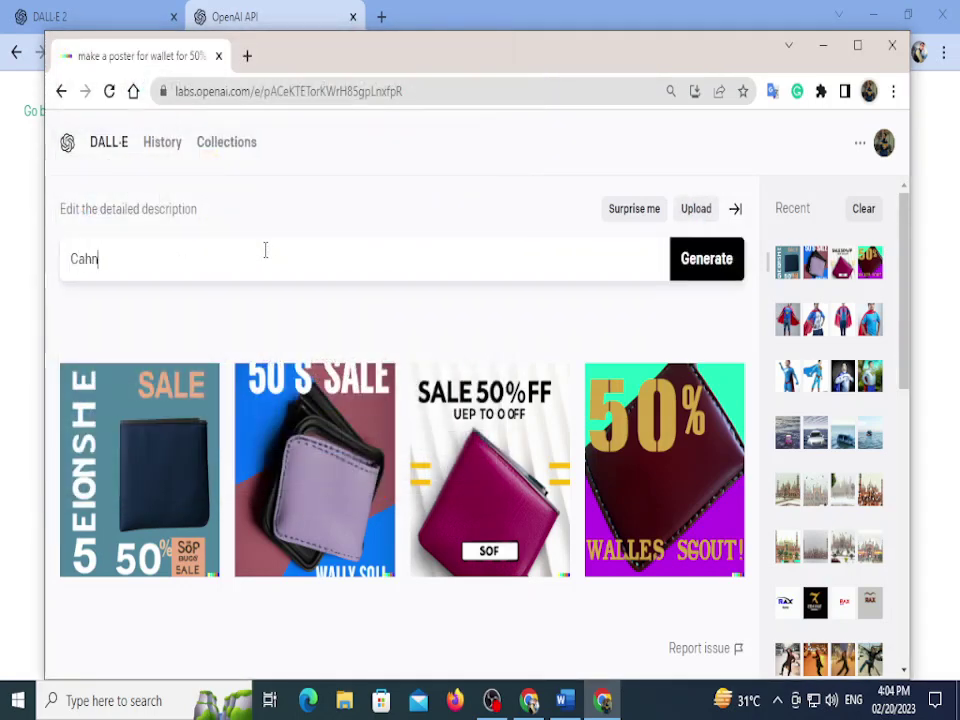
pyautogui.press('BackSpace')
pyautogui.press('BackSpace')
pyautogui.press('BackSpace')
pyautogui.press('BackSpace')
pyautogui.press('BackSpace')
pyautogui.press('BackSpace')
pyautogui.write('hange my cloth to')
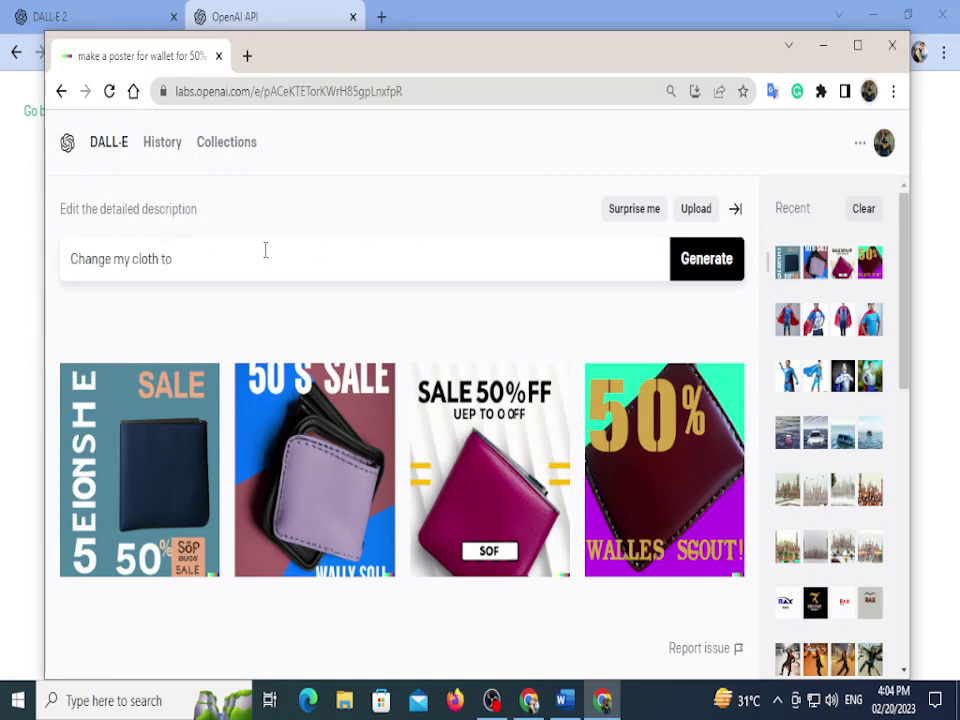
pyautogui.write(' red clolor')
pyautogui.click(649, 216)
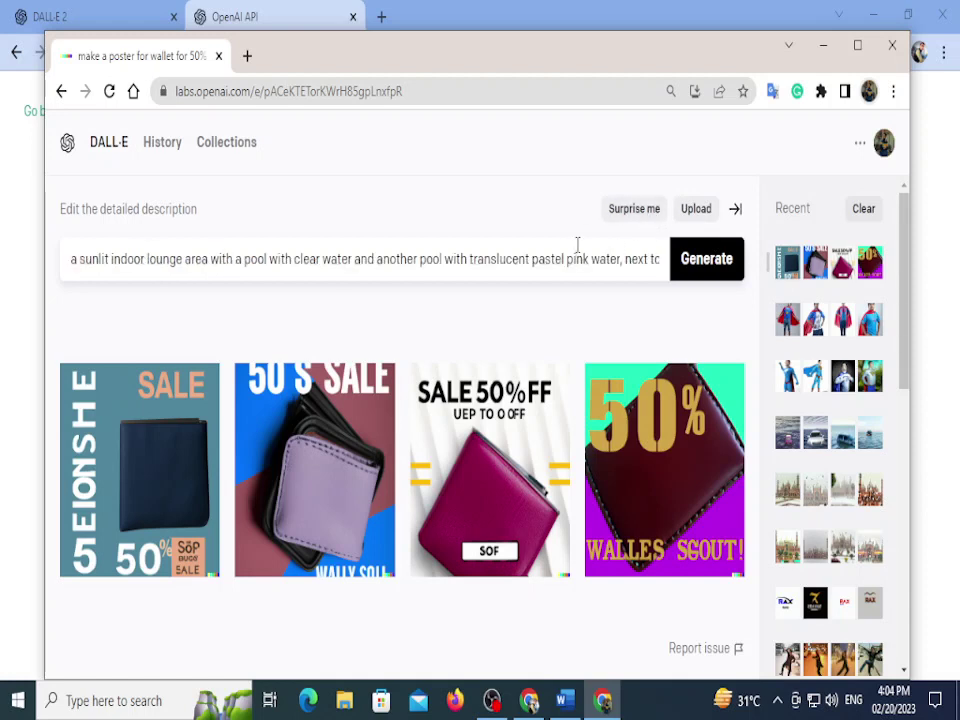
pyautogui.hotkey('ctrl', 'a')
pyautogui.click(684, 274)
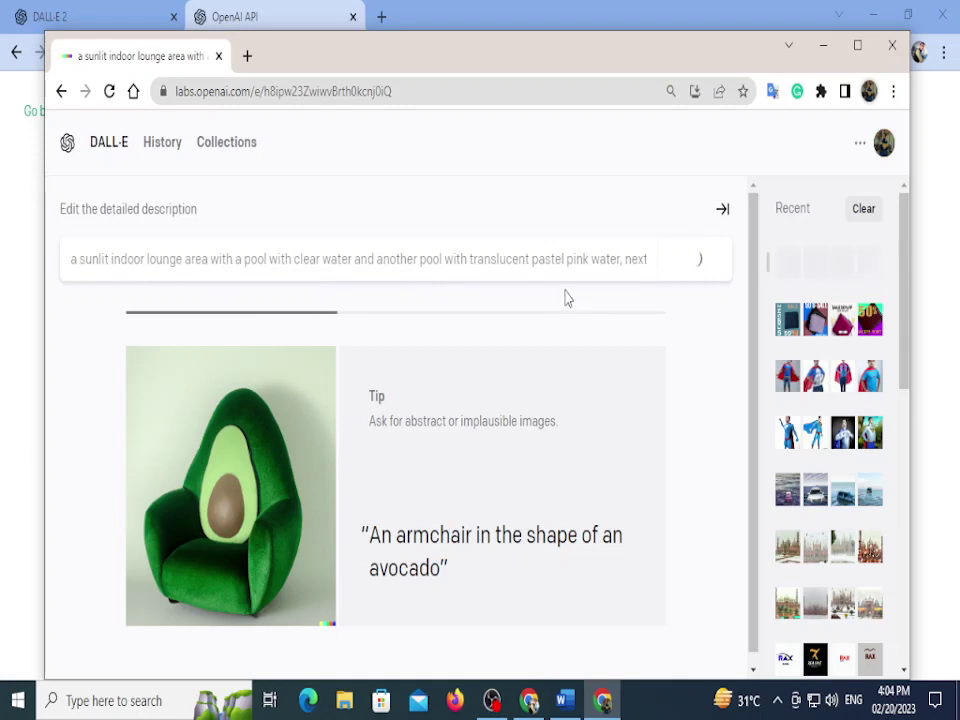
# Step: Scroll the Recent panel while the sunlit lounge and pink pool images finish generating
pyautogui.scroll(-10, 808, 510)
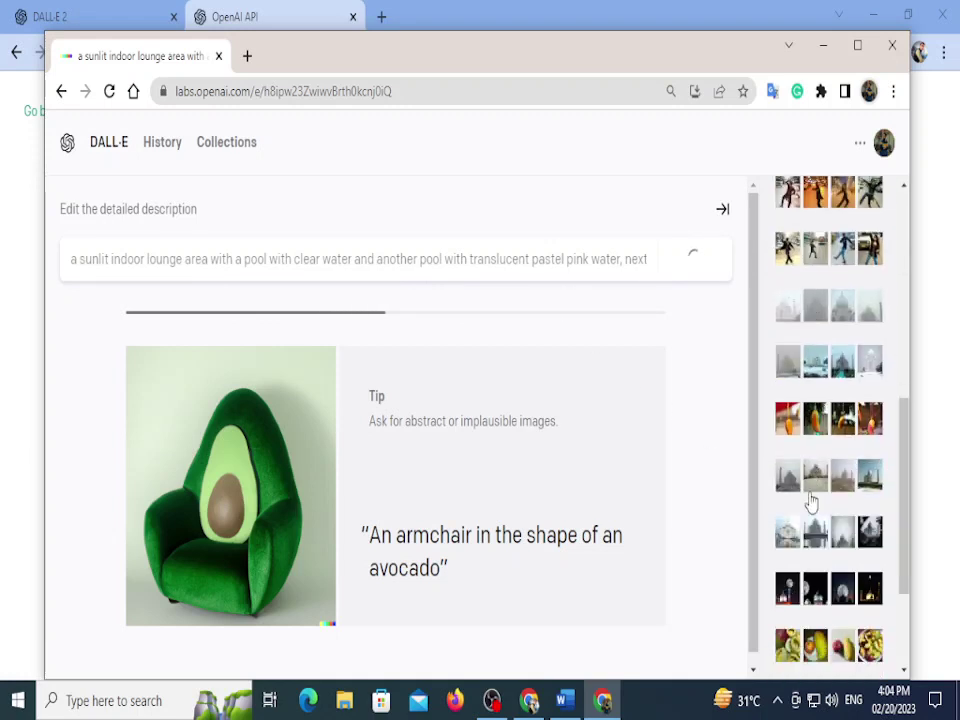
pyautogui.scroll(3, 812, 502)
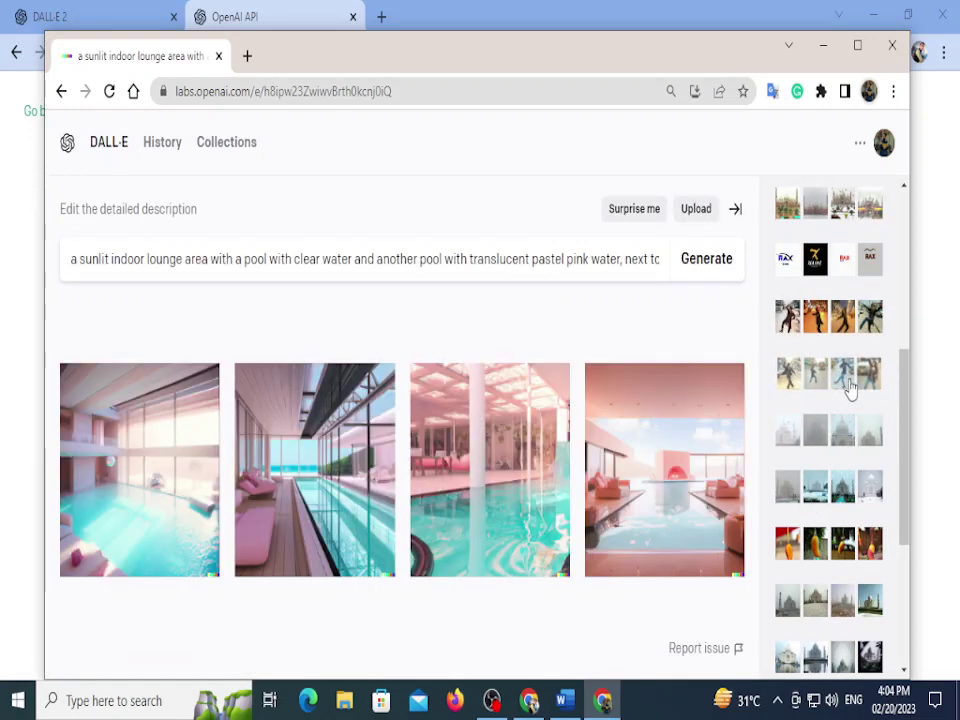
pyautogui.scroll(3, 830, 390)
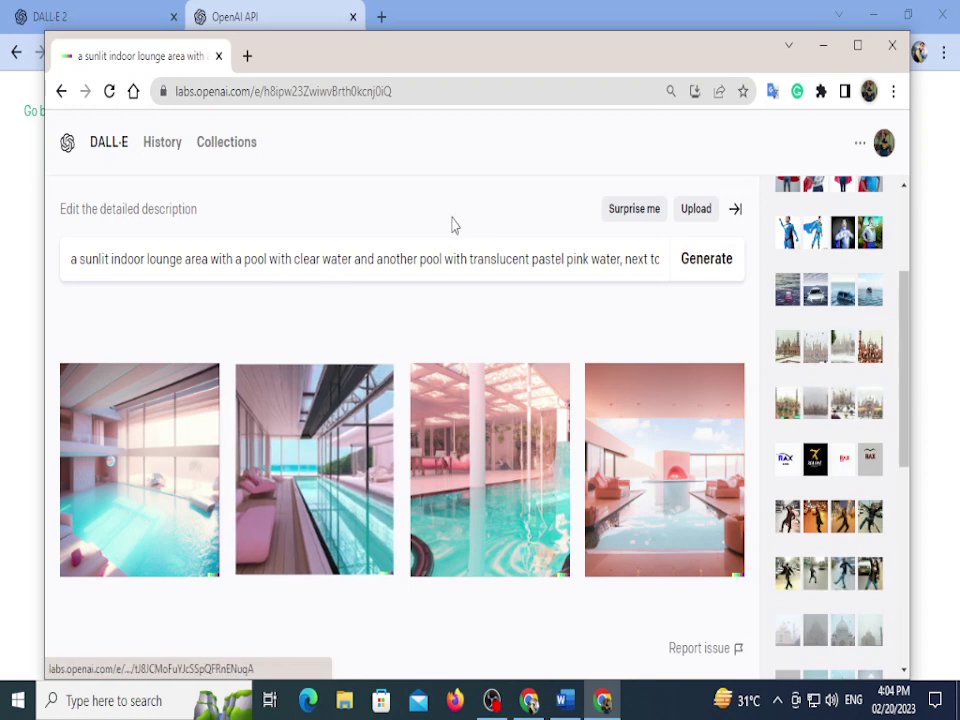
# Step: Delete the lounge prompt and browse Downloads for a photo, cancelling the upload
pyautogui.click(611, 253)
pyautogui.hotkey('ctrl', 'a')
pyautogui.press('BackSpace')
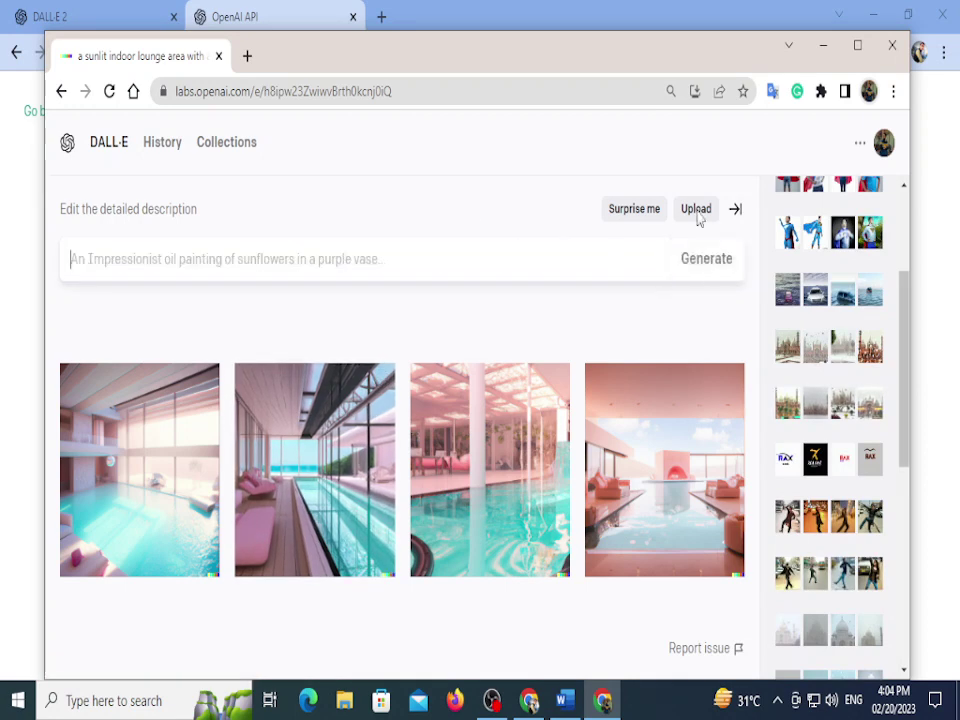
pyautogui.click(685, 218)
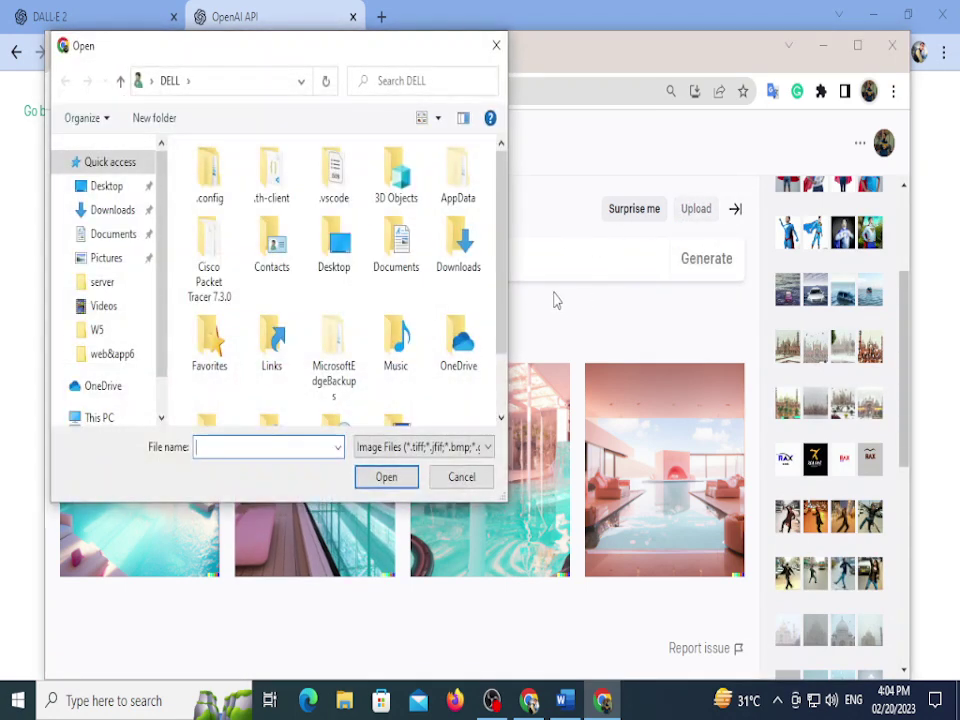
pyautogui.click(100, 190)
pyautogui.click(112, 212)
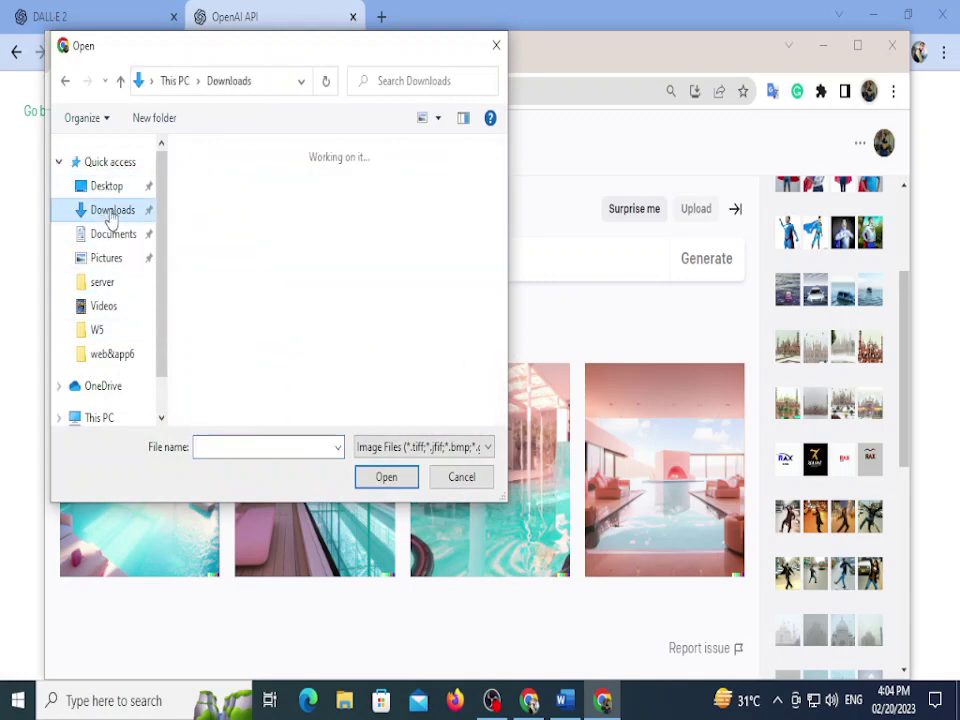
pyautogui.scroll(-6, 362, 328)
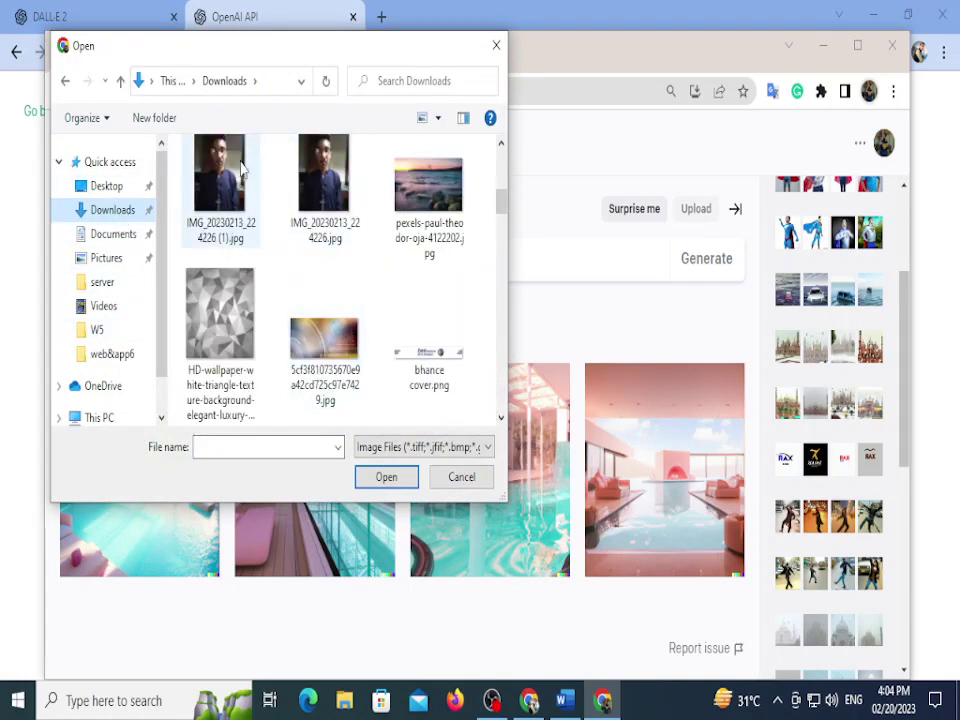
pyautogui.click(240, 170)
pyautogui.click(456, 480)
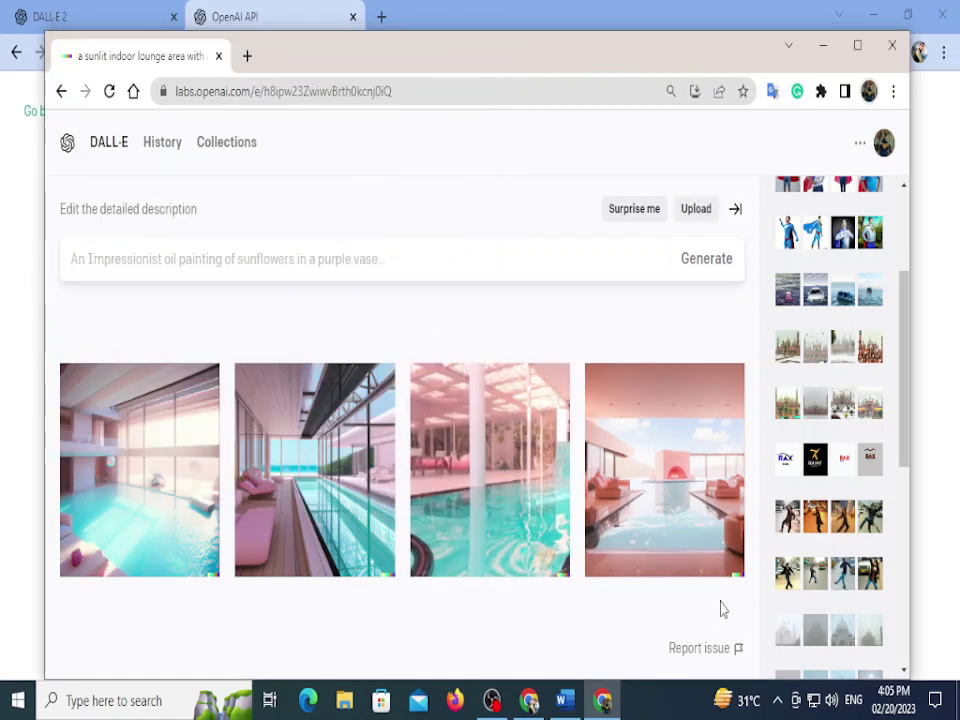
pyautogui.scroll(4, 785, 305)
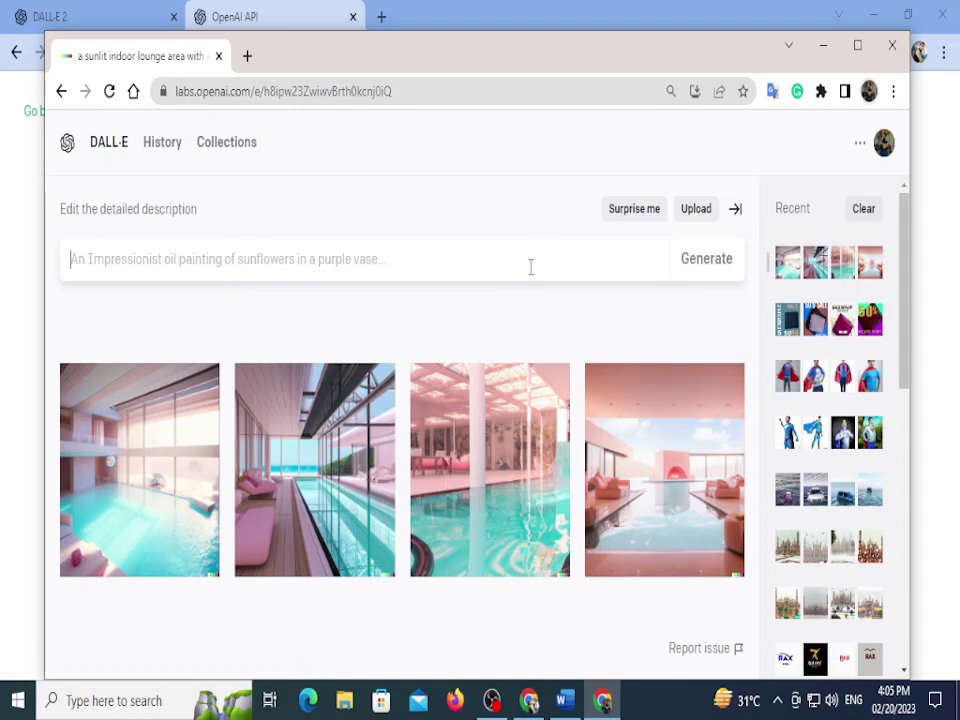
# Step: Enter the description 'change my cloth color to red'
pyautogui.write('chnage')
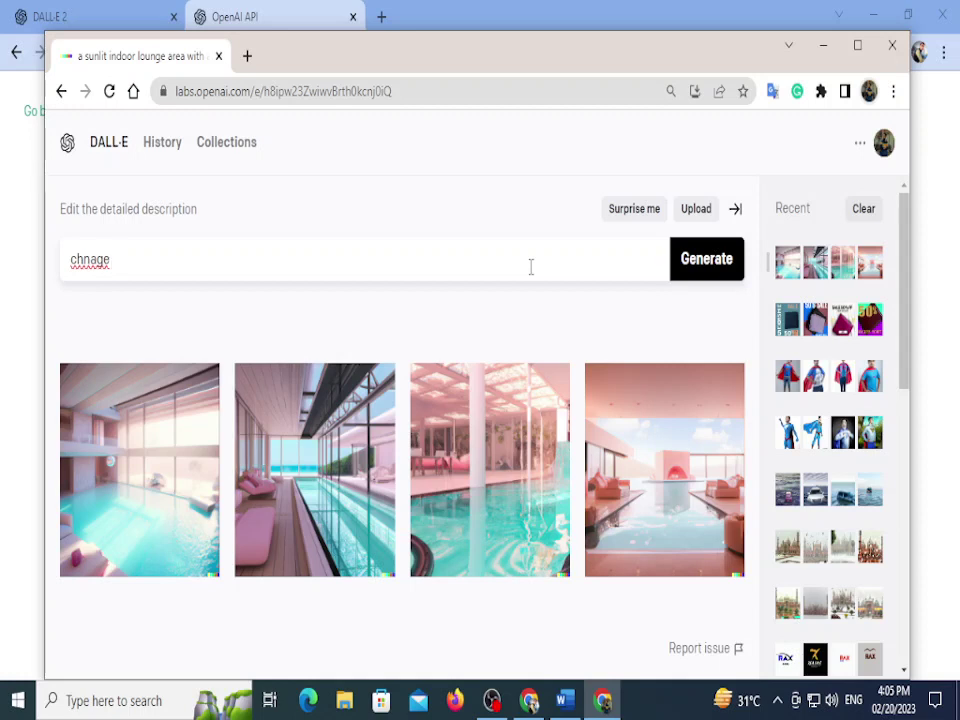
pyautogui.press('BackSpace')
pyautogui.press('BackSpace')
pyautogui.press('BackSpace')
pyautogui.press('BackSpace')
pyautogui.write('ange my cloth')
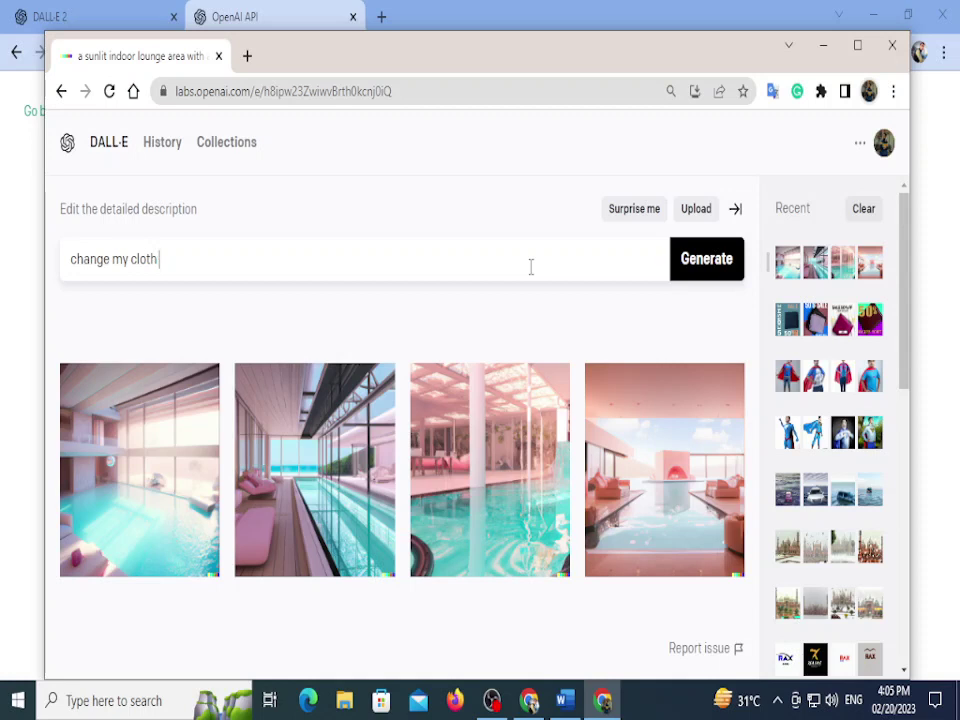
pyautogui.write(' clo')
pyautogui.write('olore')
pyautogui.press('BackSpace')
pyautogui.write('to red')
# Step: Upload the photo IMG_20230213_224226 (1).jpg from the Downloads folder
pyautogui.click(690, 212)
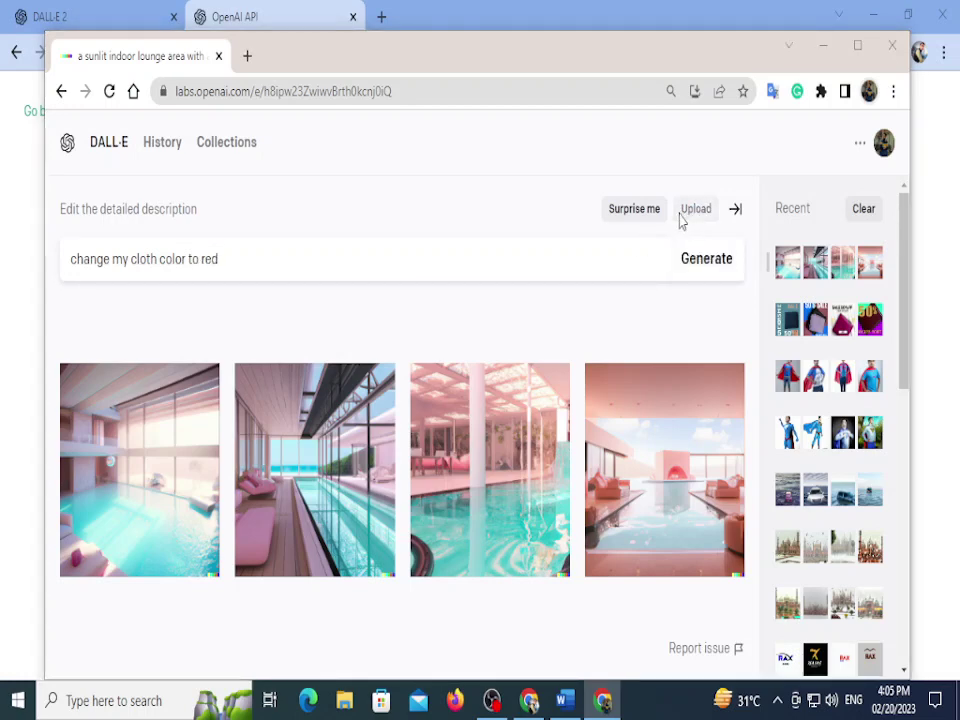
pyautogui.click(110, 187)
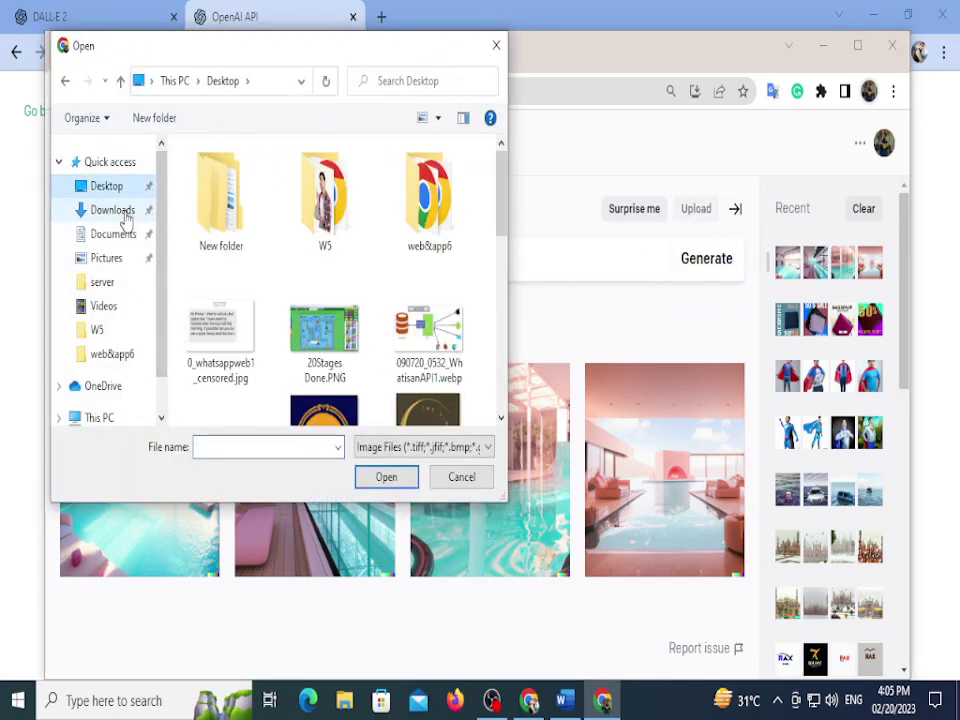
pyautogui.click(118, 211)
pyautogui.scroll(-1, 287, 258)
pyautogui.scroll(3, 287, 258)
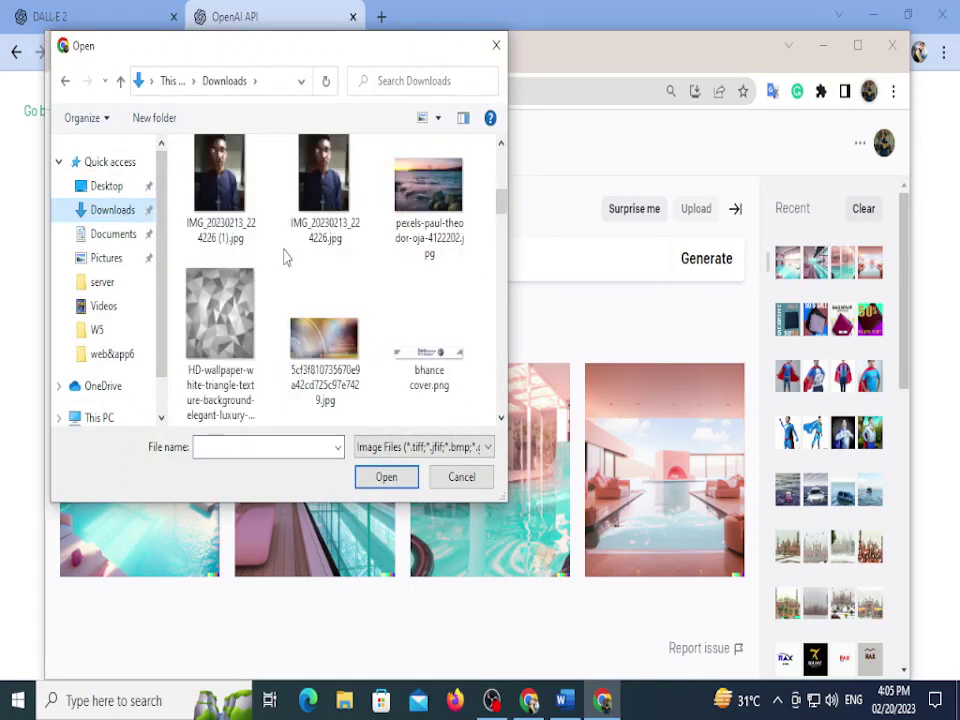
pyautogui.click(219, 190)
pyautogui.click(386, 477)
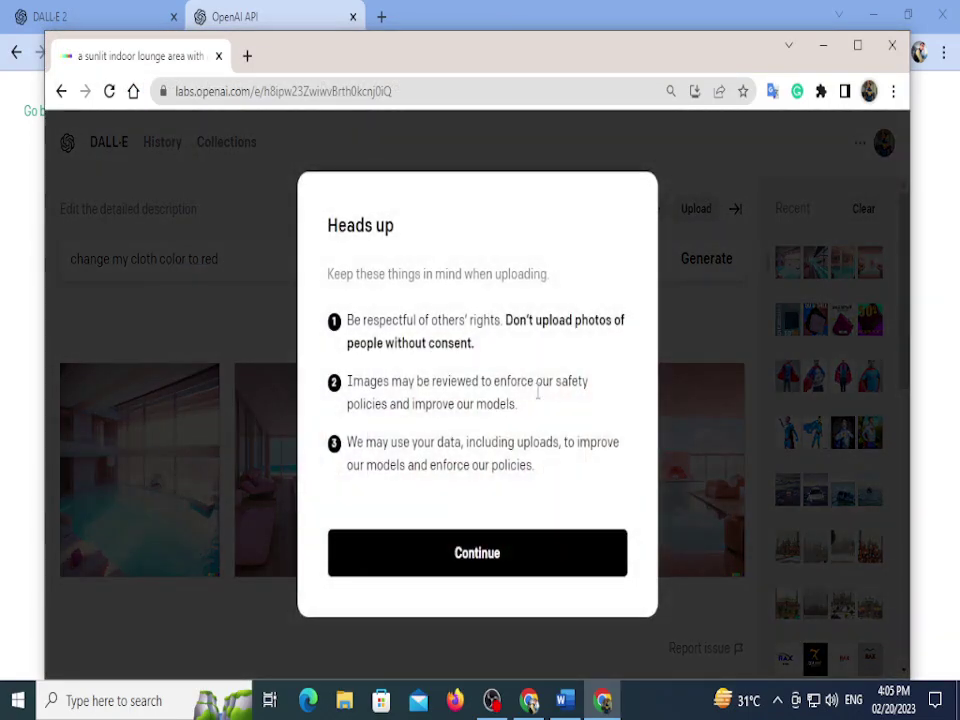
# Step: Continue, skip cropping to edit the full photo, and dismiss the beta notice
pyautogui.click(461, 561)
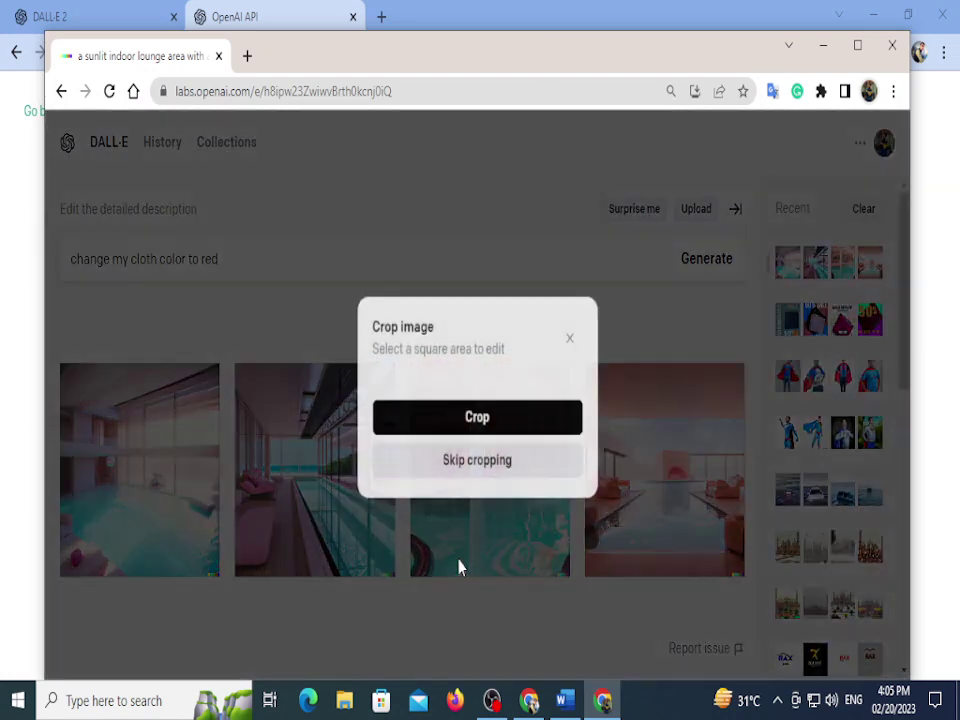
pyautogui.scroll(-2, 470, 463)
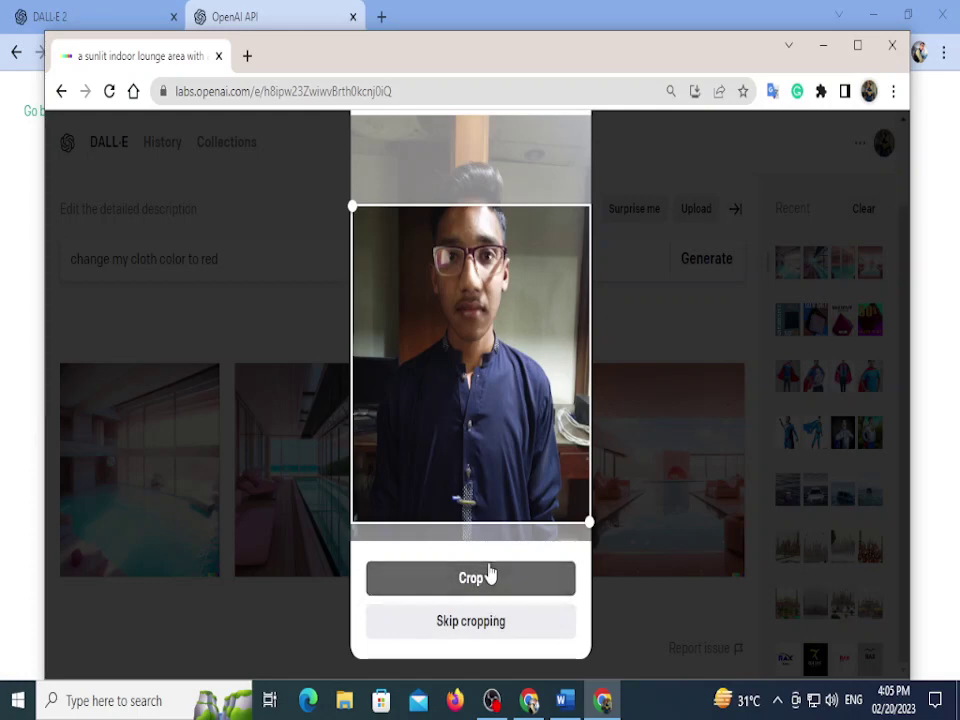
pyautogui.click(514, 626)
pyautogui.scroll(-1, 647, 579)
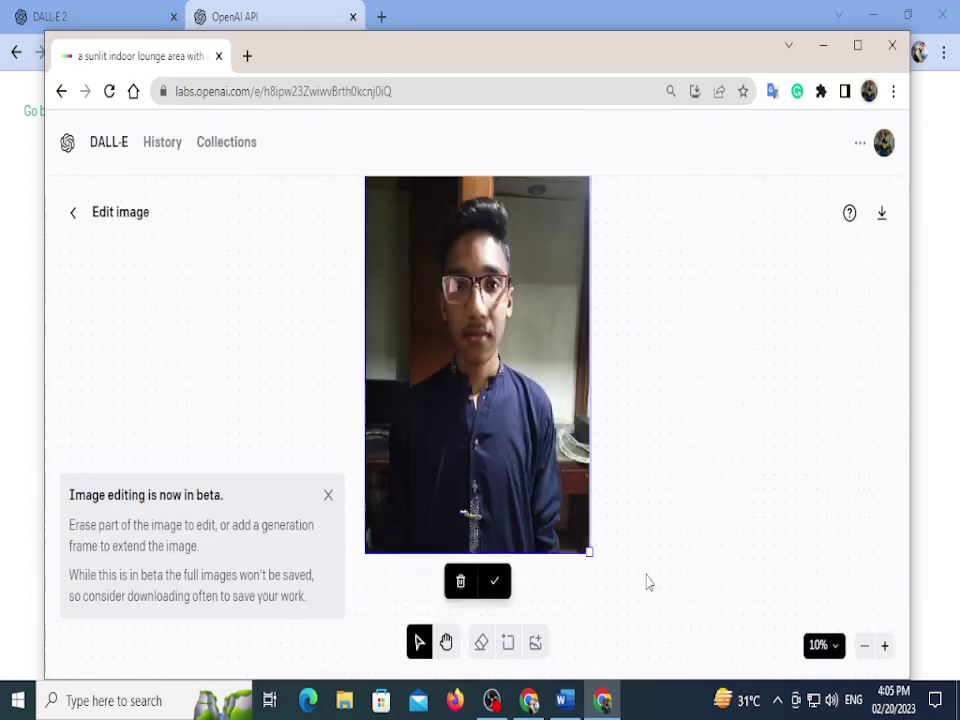
pyautogui.scroll(4, 458, 519)
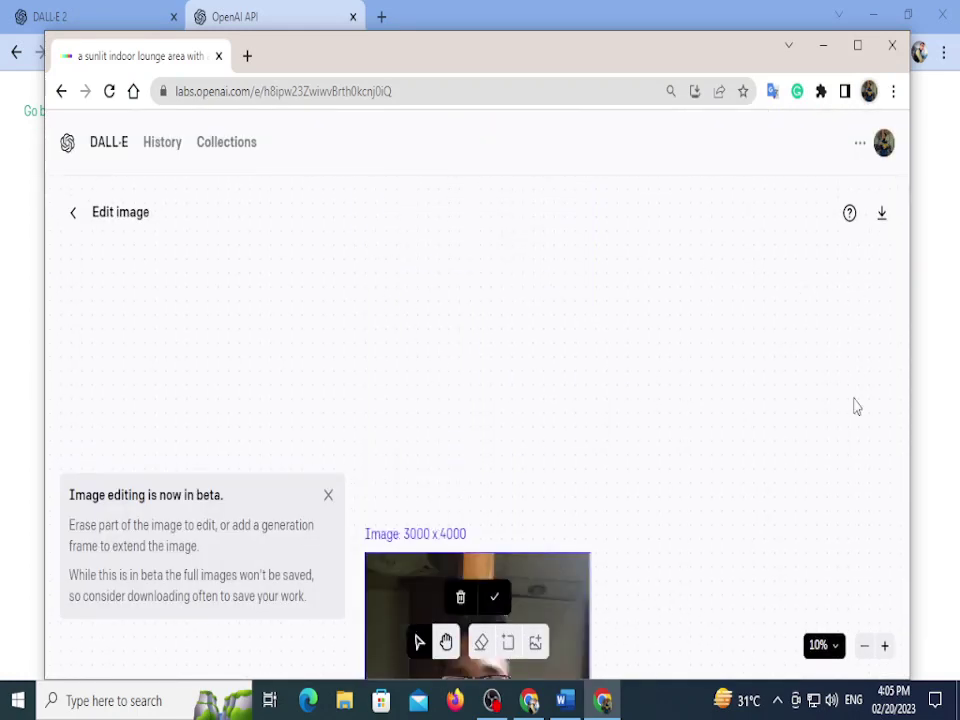
pyautogui.scroll(-4, 856, 405)
pyautogui.scroll(-3, 688, 446)
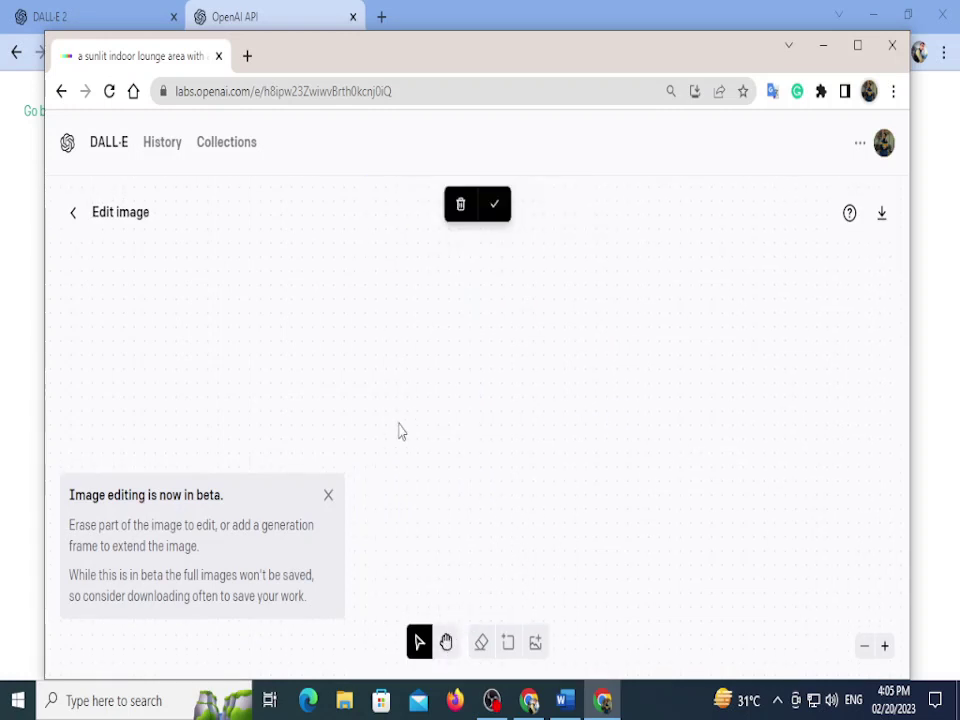
pyautogui.click(328, 494)
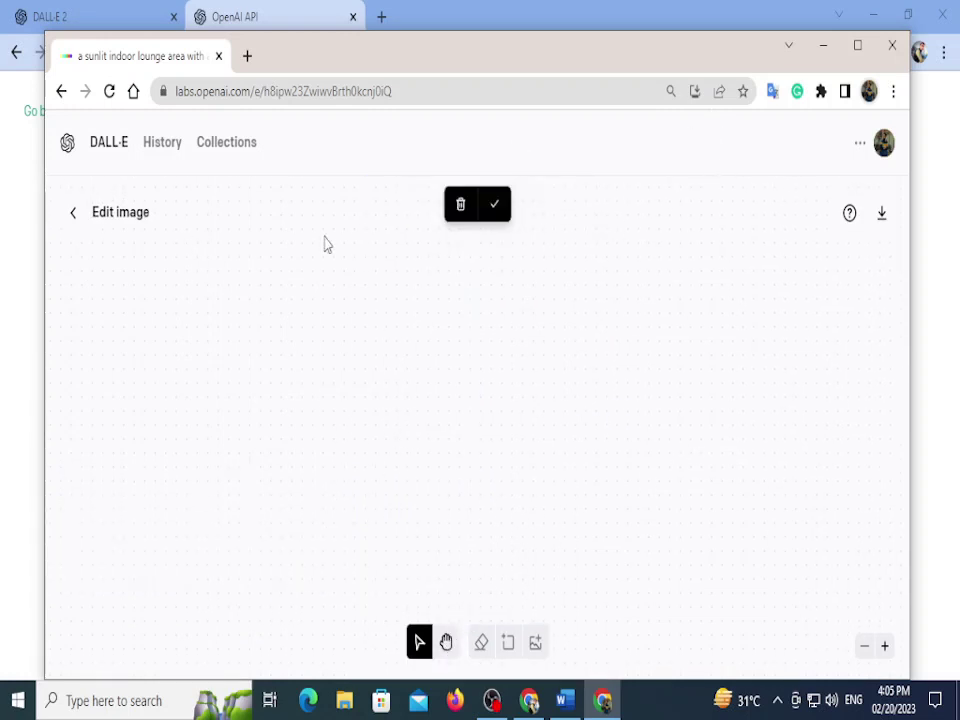
# Step: Leave the editor, change the prompt to 'change my cloth color', and collapse Recent
pyautogui.scroll(4, 200, 260)
pyautogui.click(76, 215)
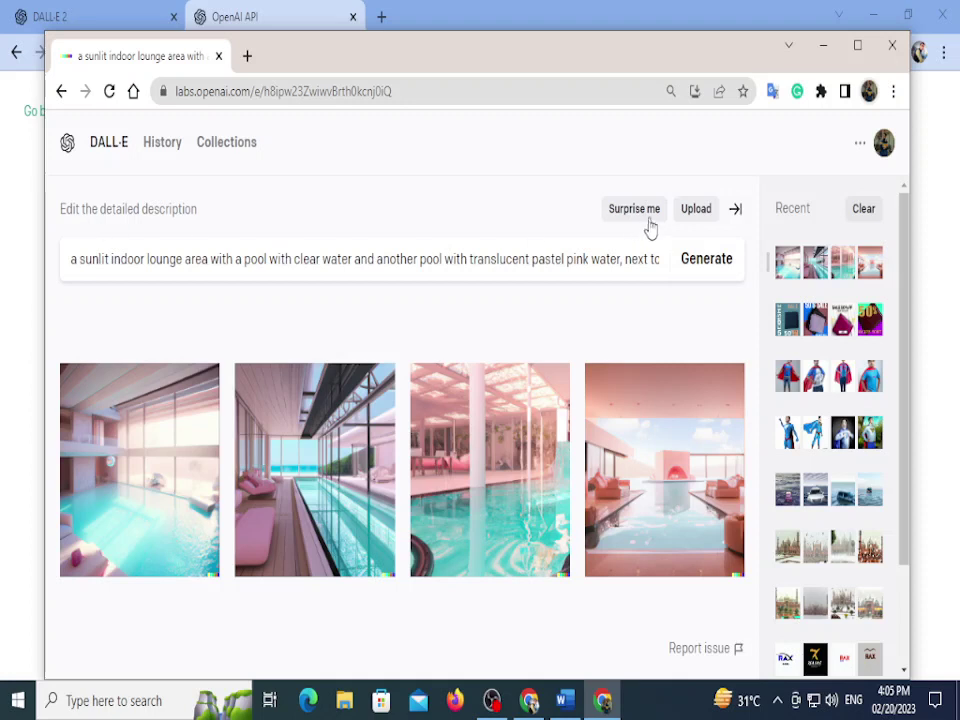
pyautogui.tripleClick(618, 272)
pyautogui.press('BackSpace')
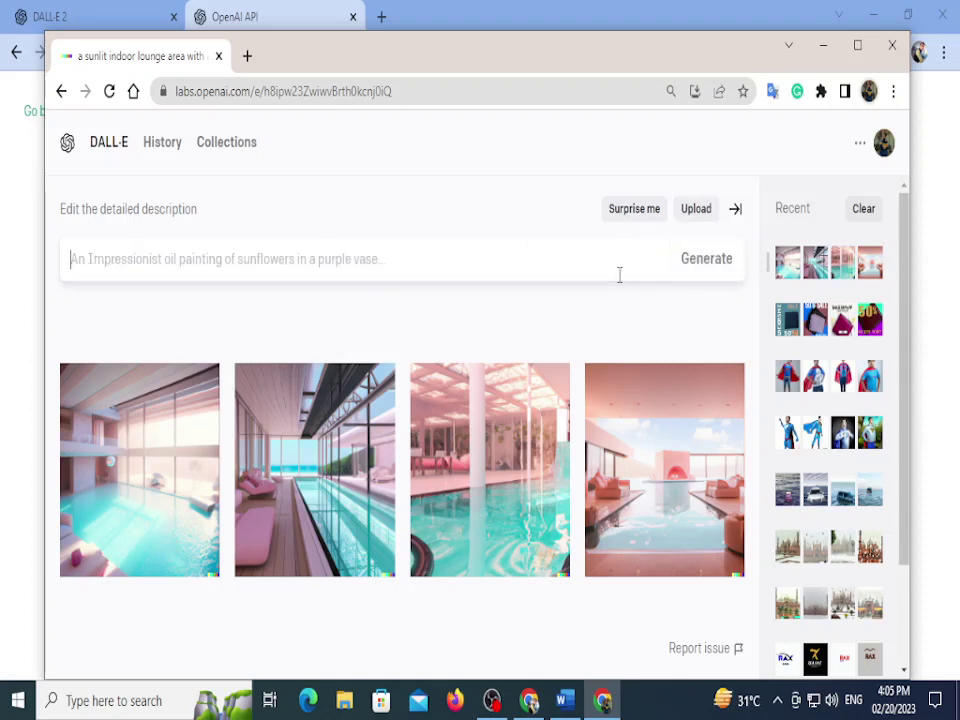
pyautogui.write('change my clo')
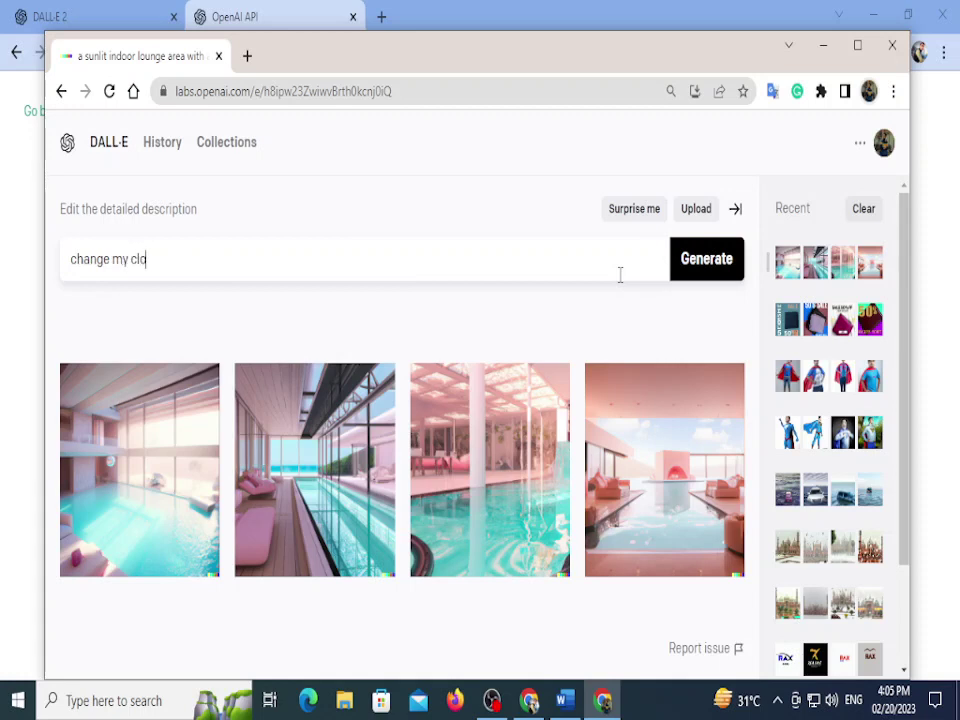
pyautogui.write('th color')
pyautogui.click(735, 212)
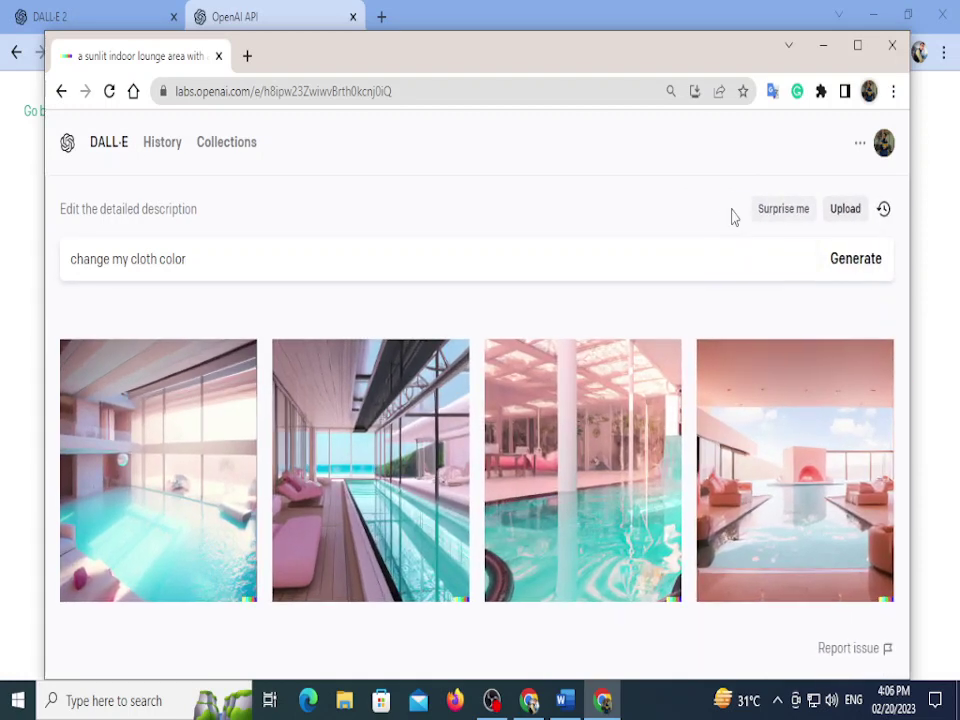
# Step: Upload IMG_20230213_224226 (1).jpg, crop it square, and generate four variations of it
pyautogui.click(858, 213)
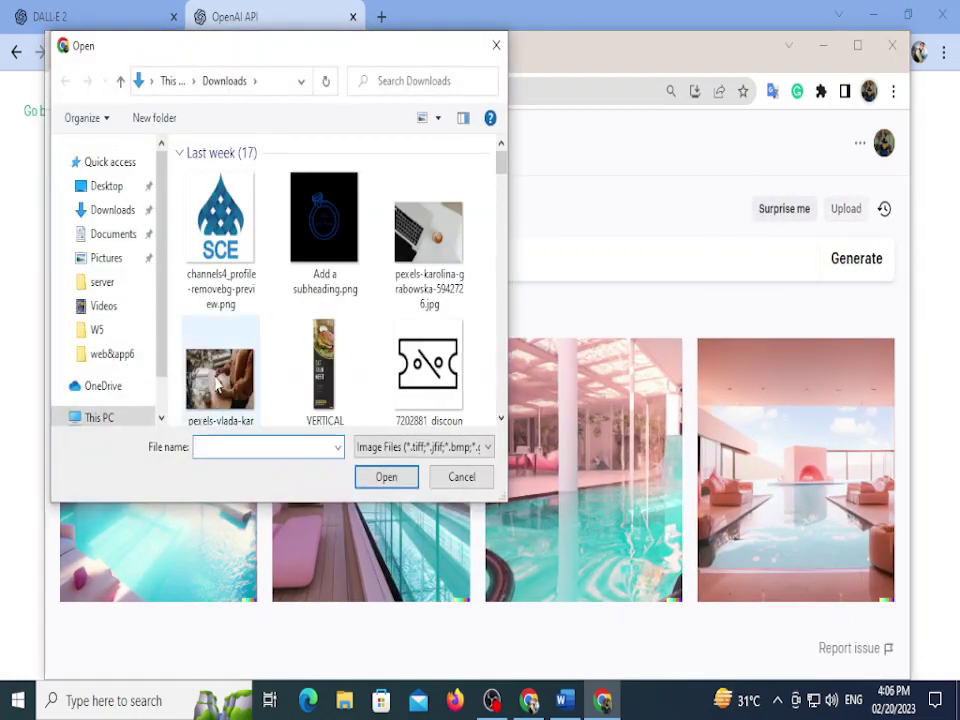
pyautogui.scroll(-3, 260, 312)
pyautogui.click(258, 326)
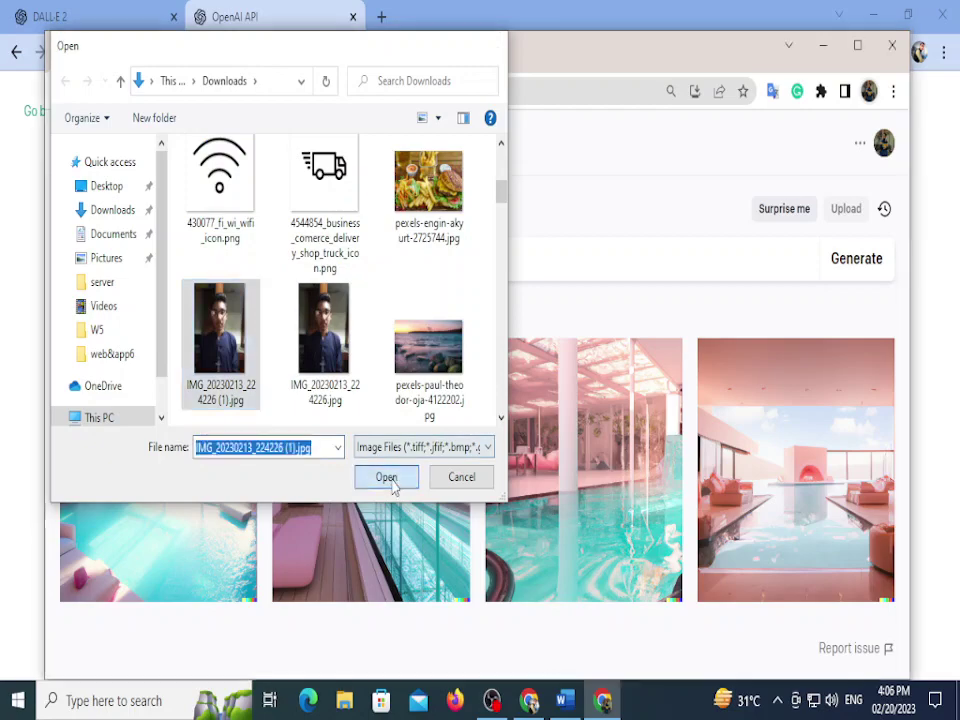
pyautogui.click(386, 476)
pyautogui.scroll(-2, 436, 525)
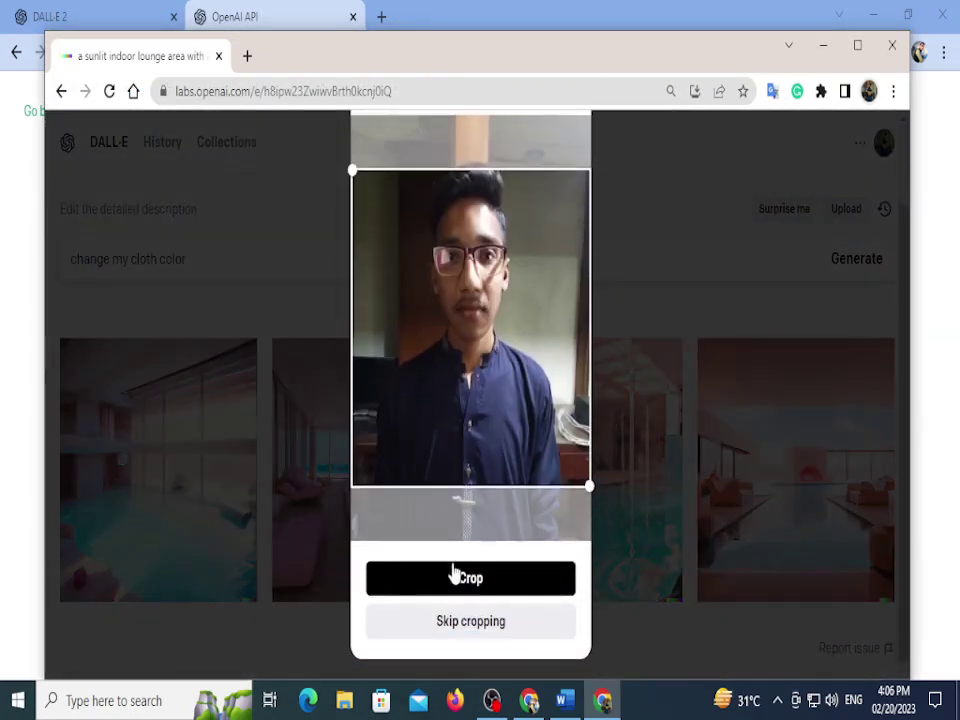
pyautogui.click(452, 574)
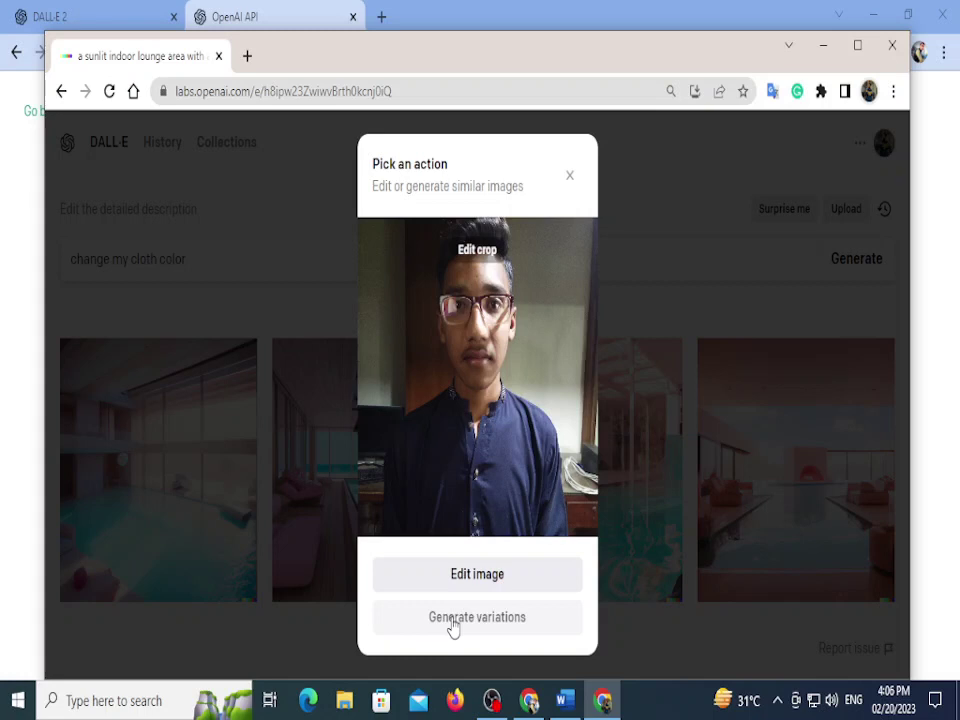
pyautogui.click(453, 619)
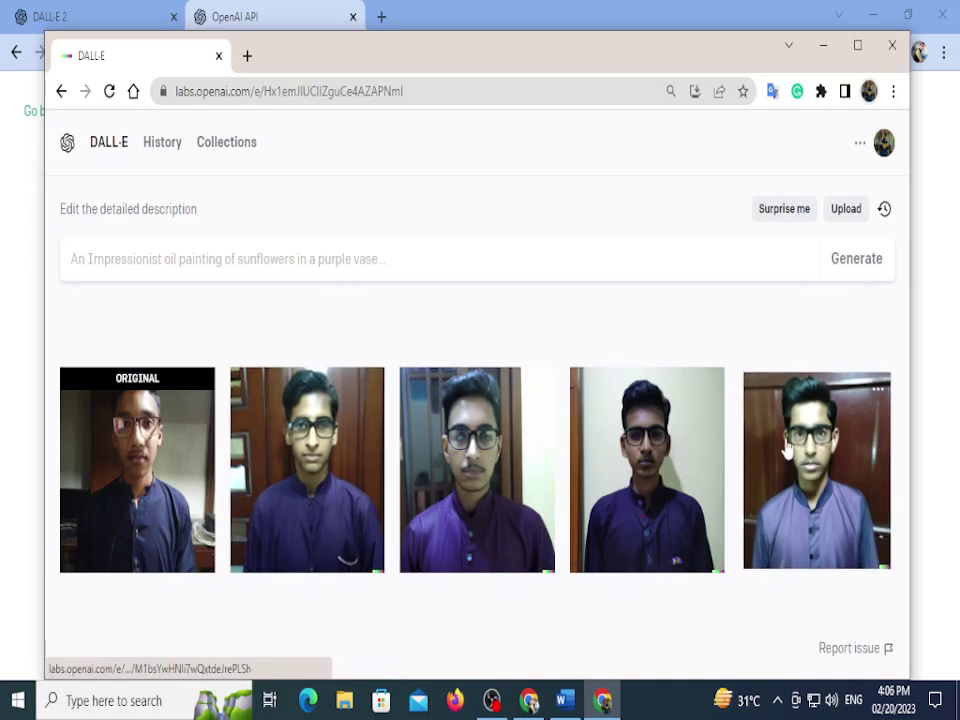
# Step: Replace a first 'pubg logo' prompt with 'make a pubg logo for me with devil name'
pyautogui.click(633, 274)
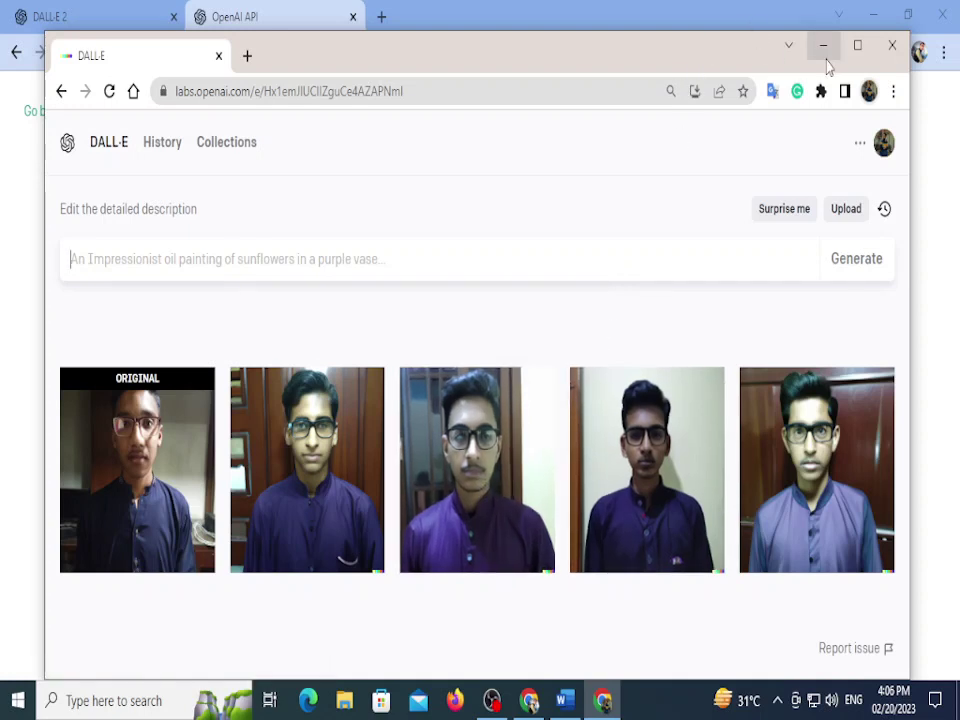
pyautogui.moveTo(729, 47)
pyautogui.mouseDown()
pyautogui.moveTo(741, 43)
pyautogui.moveTo(730, 53)
pyautogui.moveTo(729, 26)
pyautogui.mouseUp()
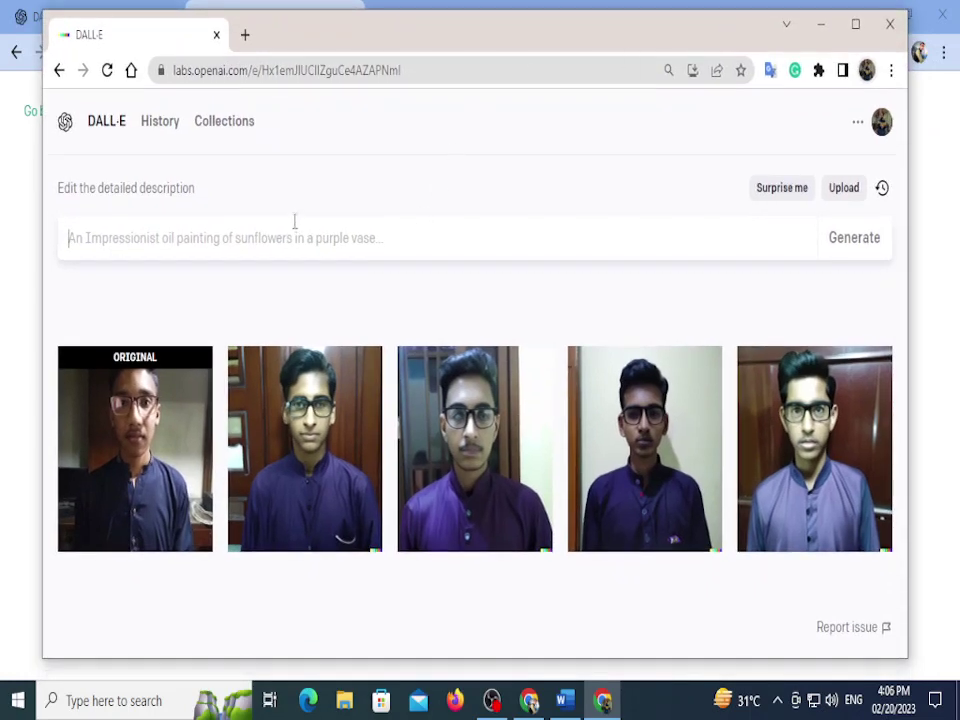
pyautogui.write('pubg')
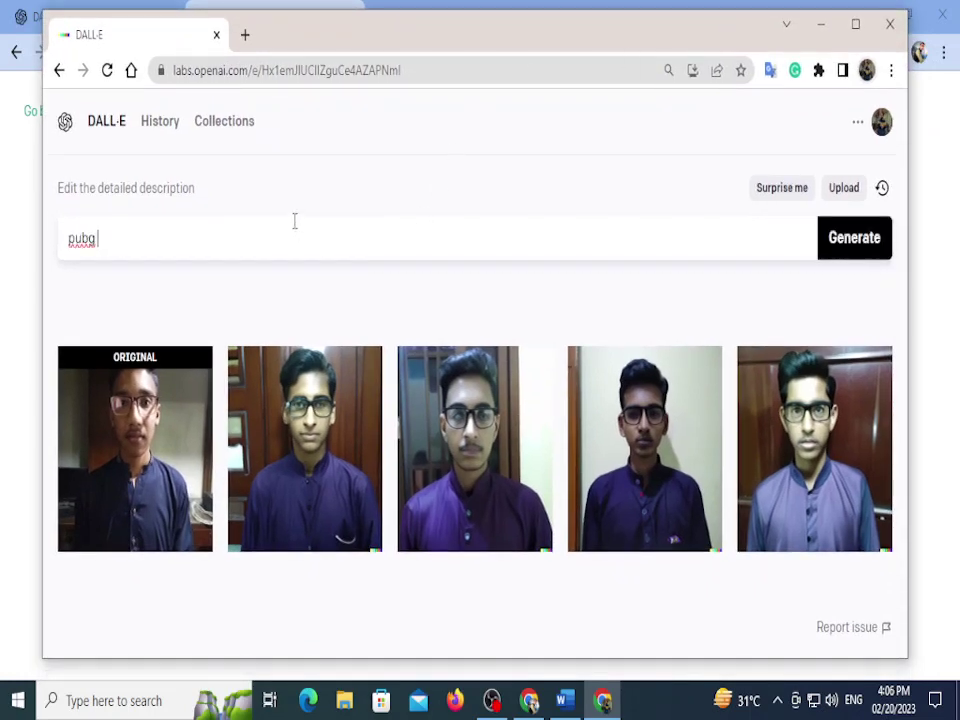
pyautogui.write(' logo')
pyautogui.hotkey('ctrl', 'a')
pyautogui.press('BackSpace')
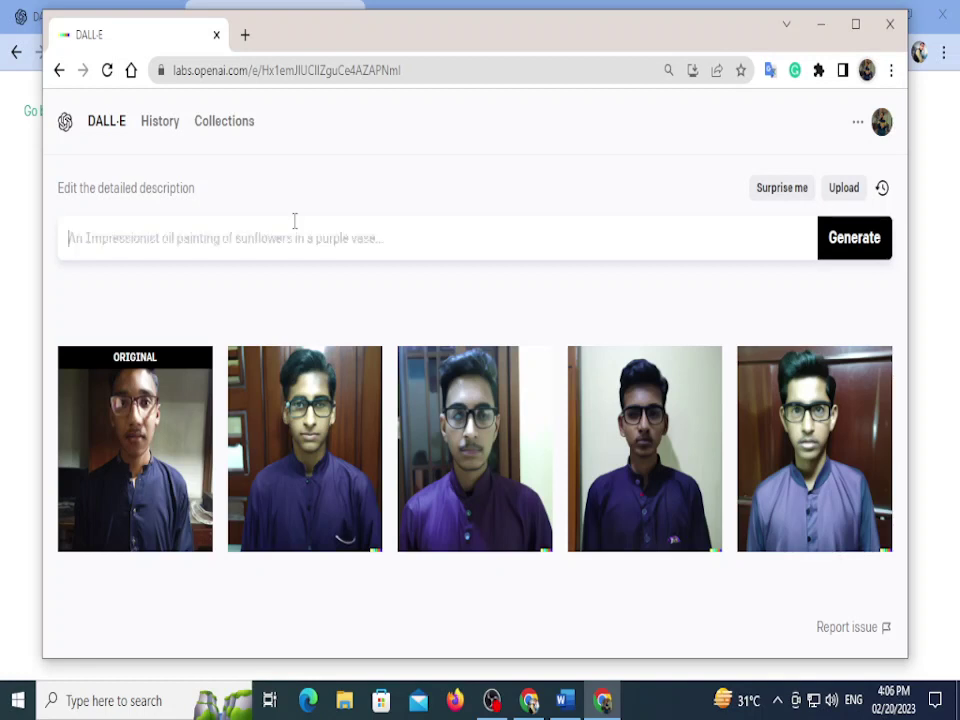
pyautogui.write('ma')
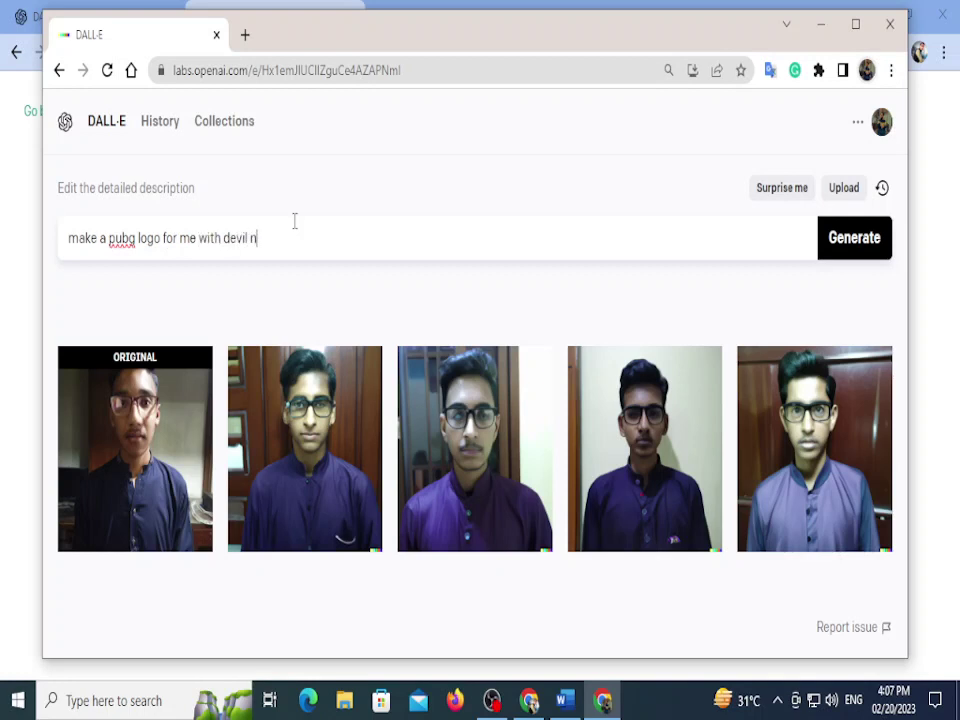
# Step: Generate the devil-name PUBG logos and open the second red devil logo on its own page
pyautogui.write('ame')
pyautogui.click(858, 240)
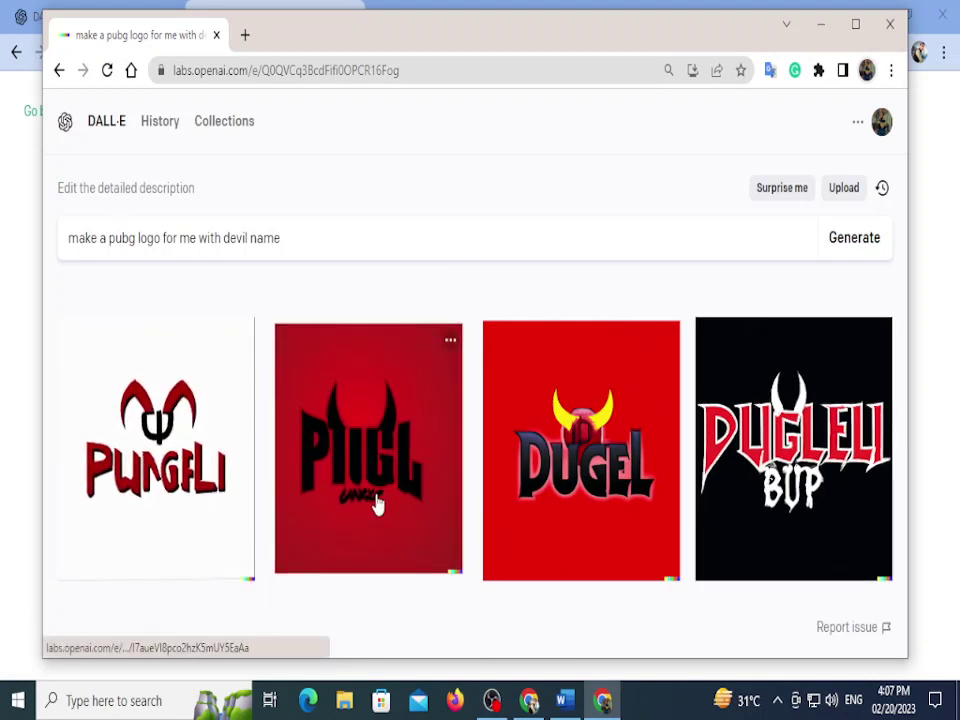
pyautogui.hotkey('ctrl', '-')
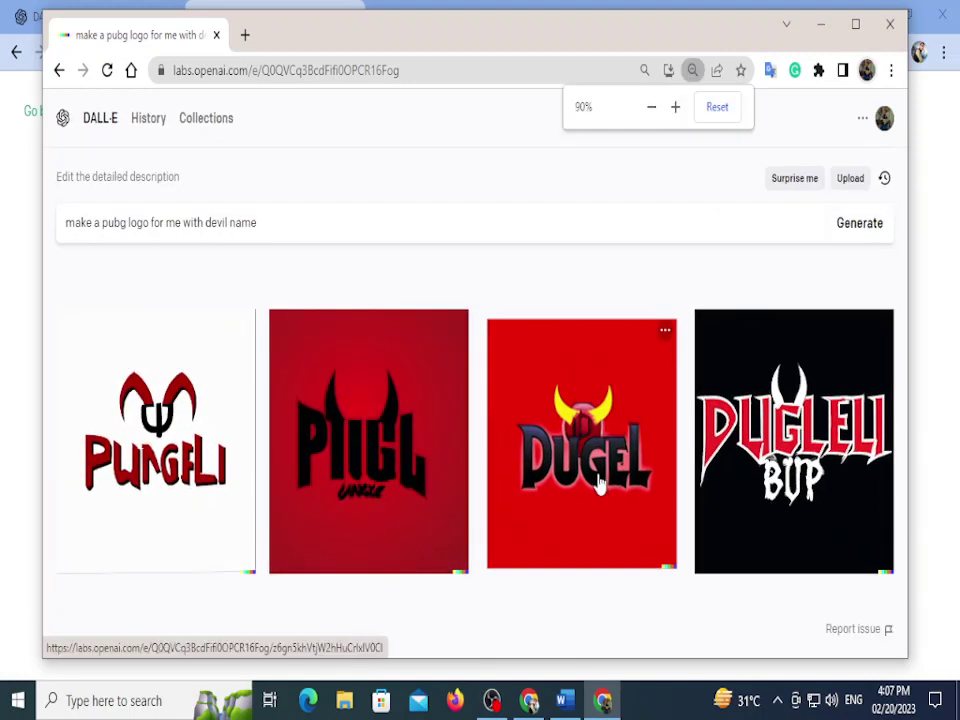
pyautogui.hotkey('ctrl', '+')
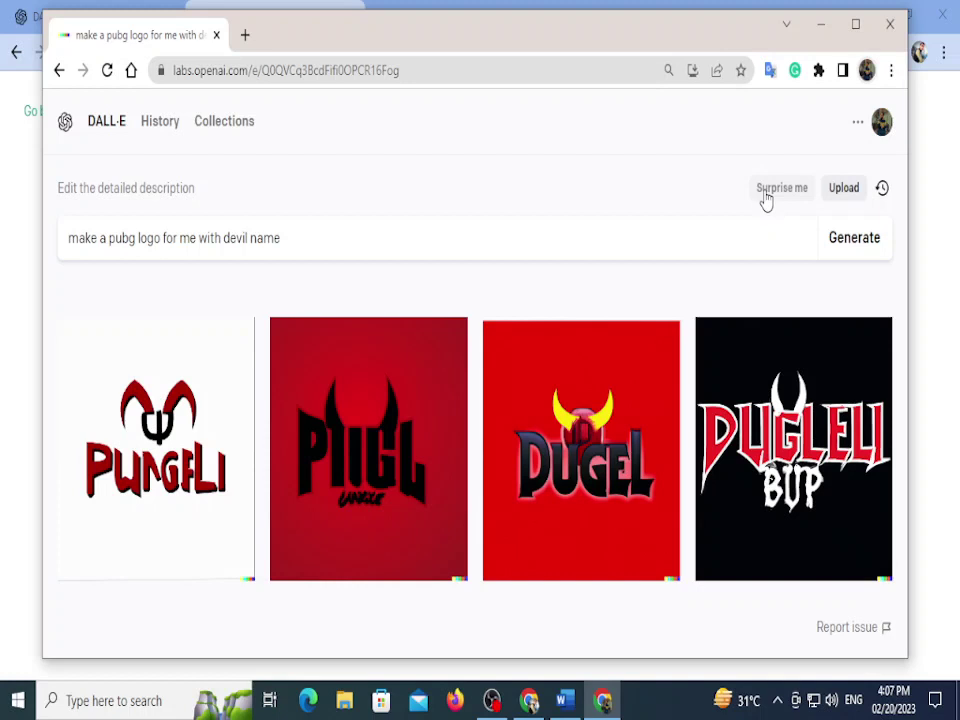
pyautogui.click(860, 33)
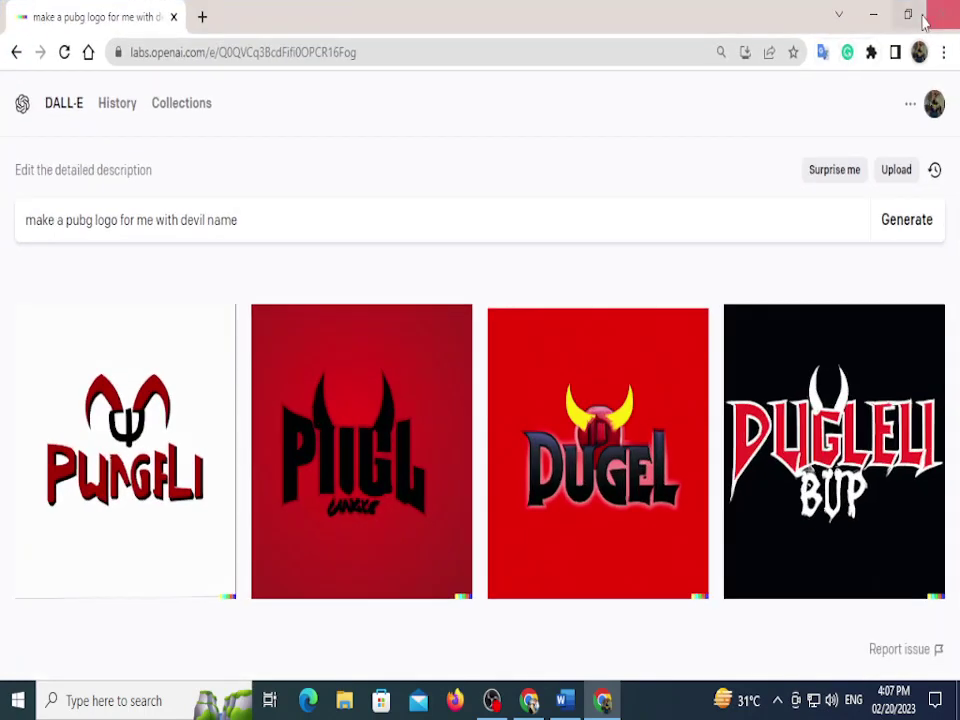
pyautogui.click(881, 11)
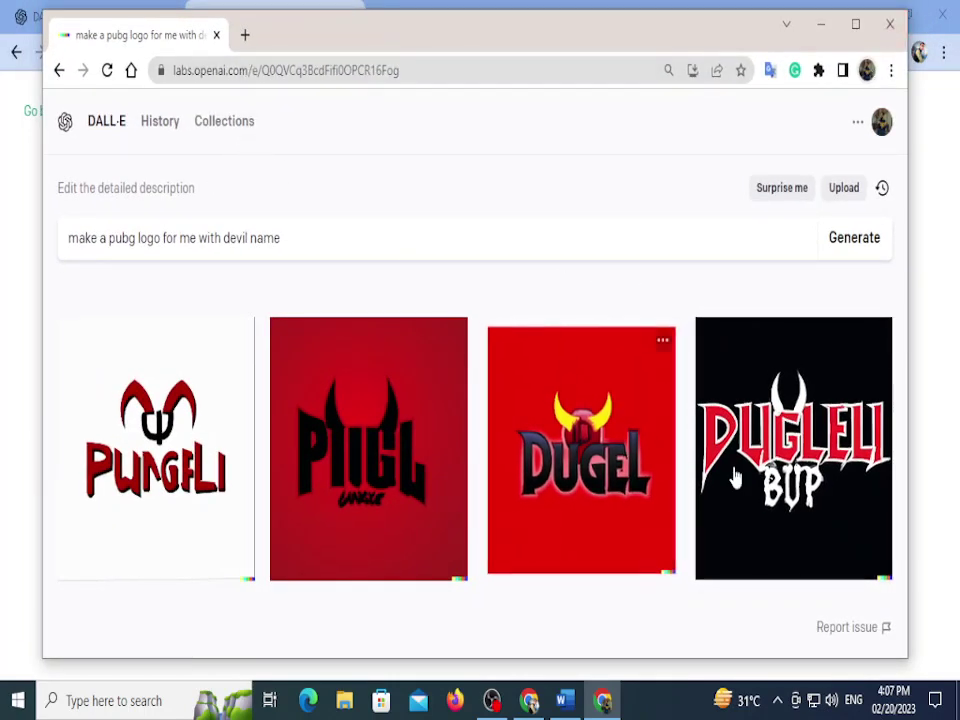
pyautogui.click(424, 386)
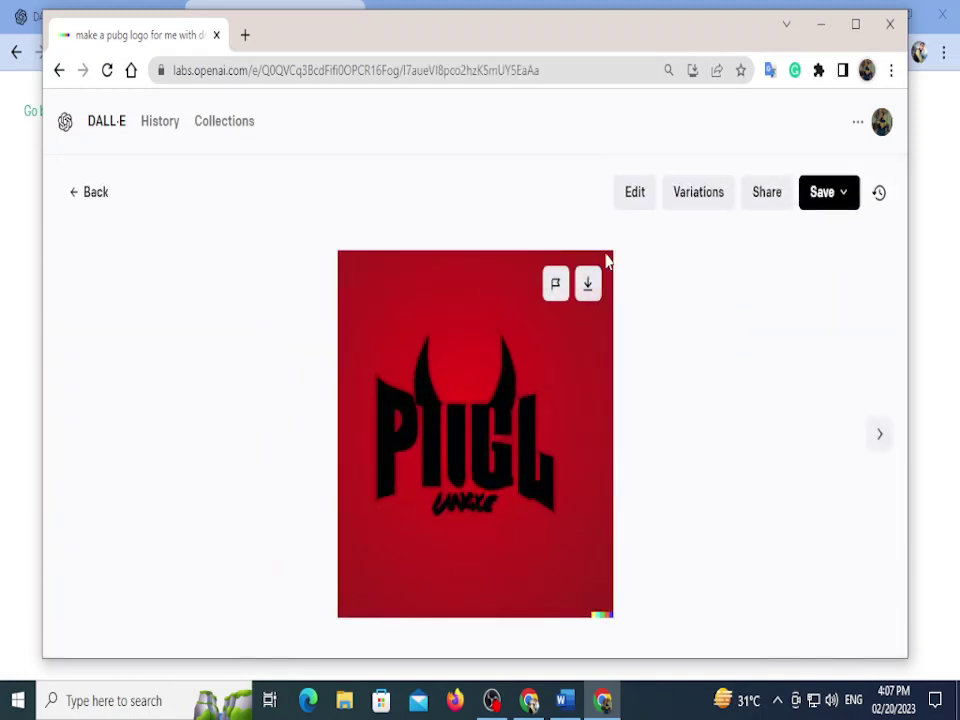
pyautogui.click(680, 207)
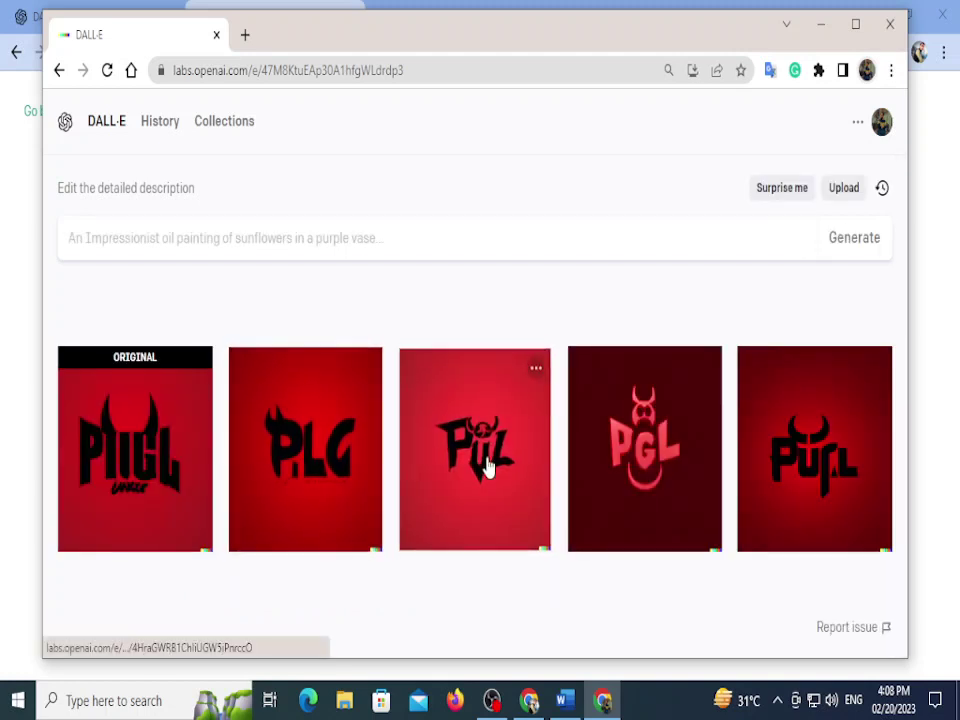
pyautogui.click(546, 229)
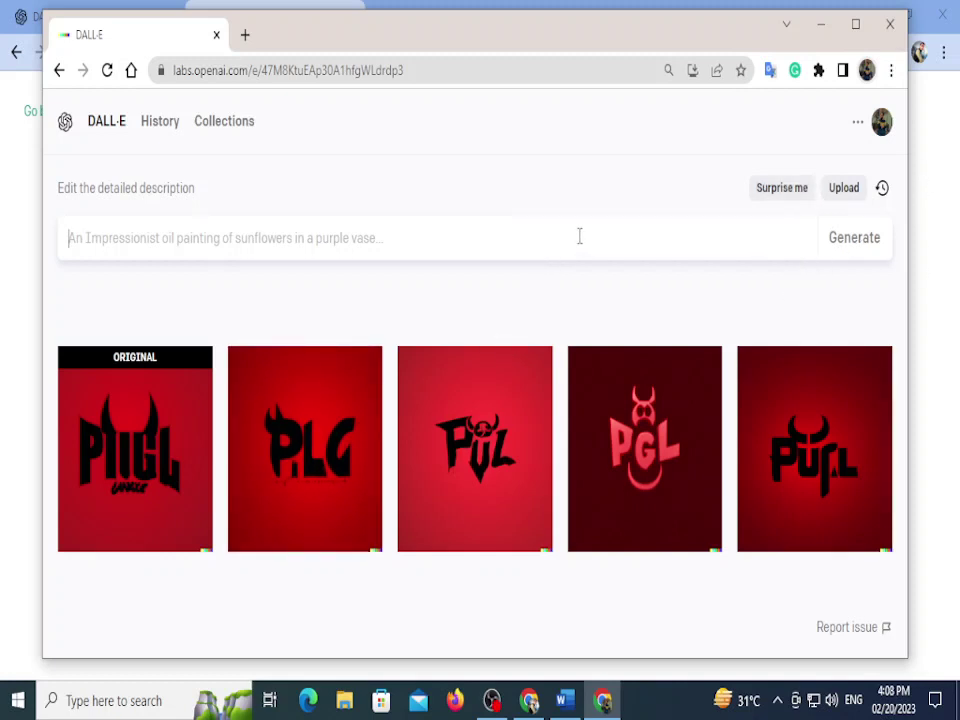
pyautogui.click(456, 448)
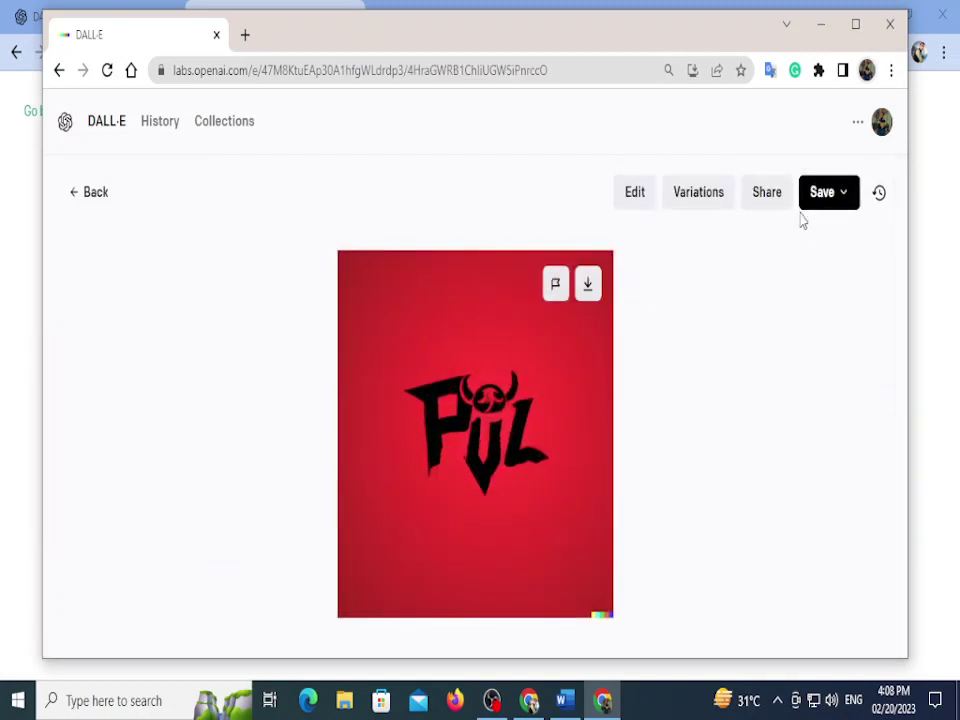
pyautogui.click(76, 194)
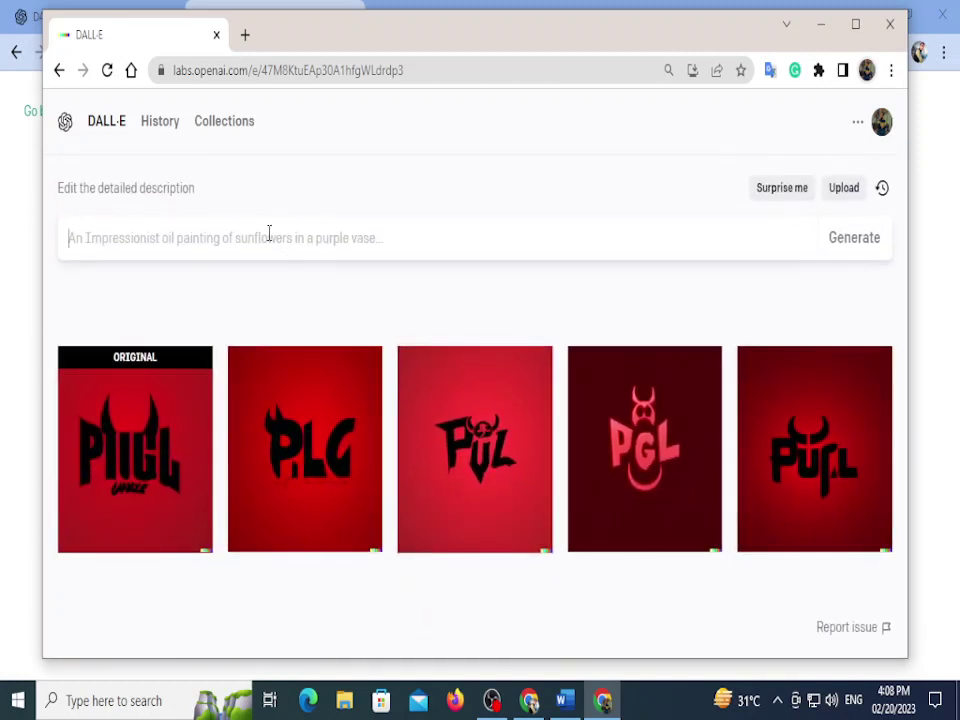
# Step: Generate four images from 'make a wide image of forest' and preview the first one full size
pyautogui.write('make a wide image of forest')
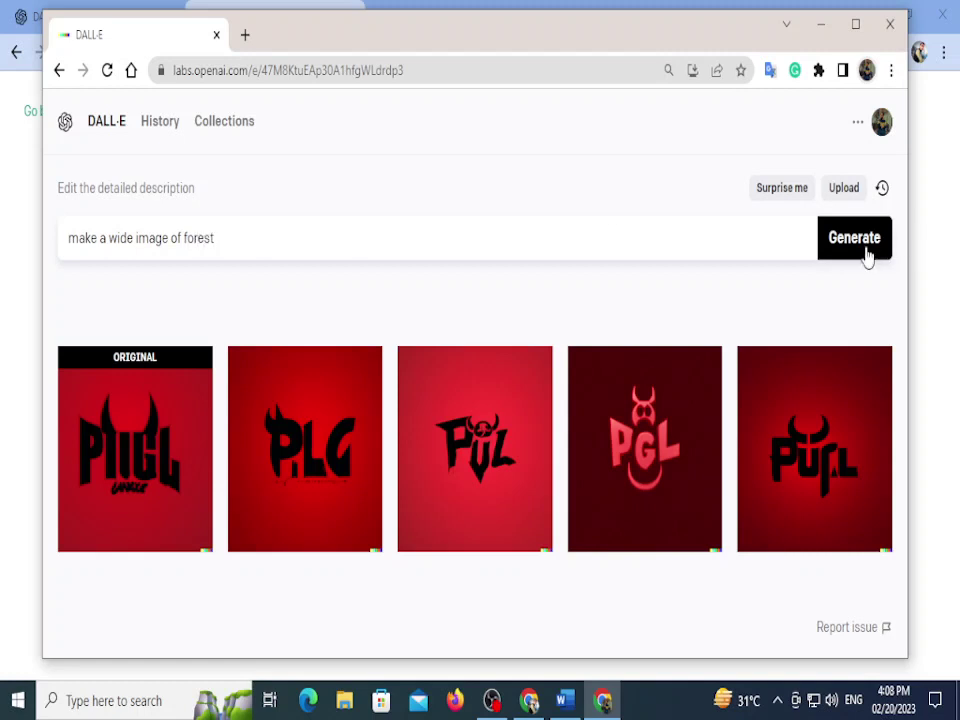
pyautogui.click(866, 255)
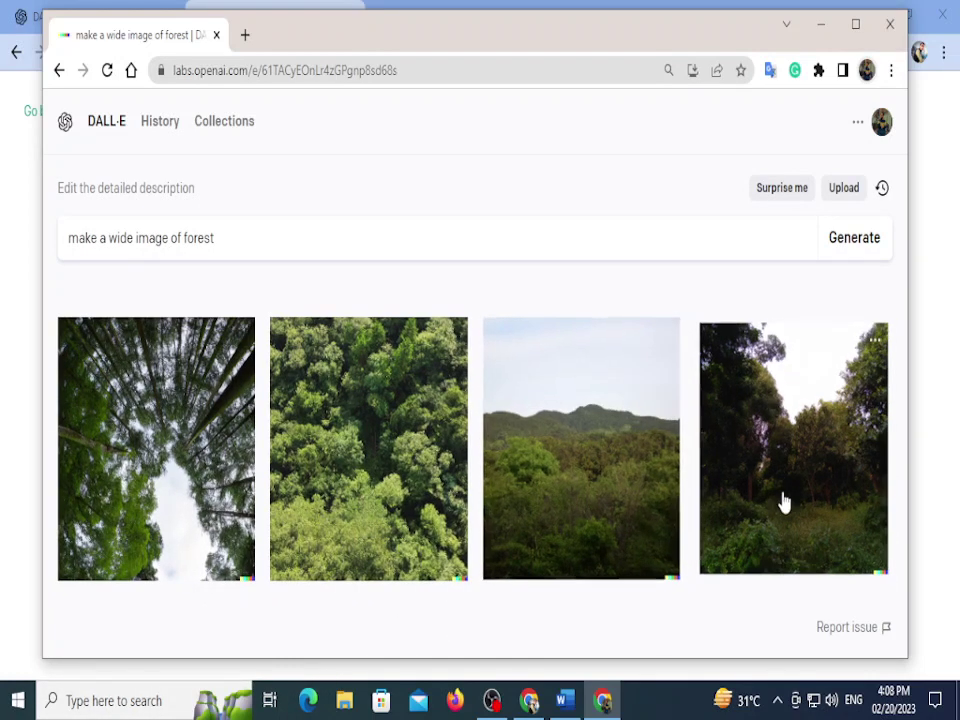
pyautogui.click(228, 418)
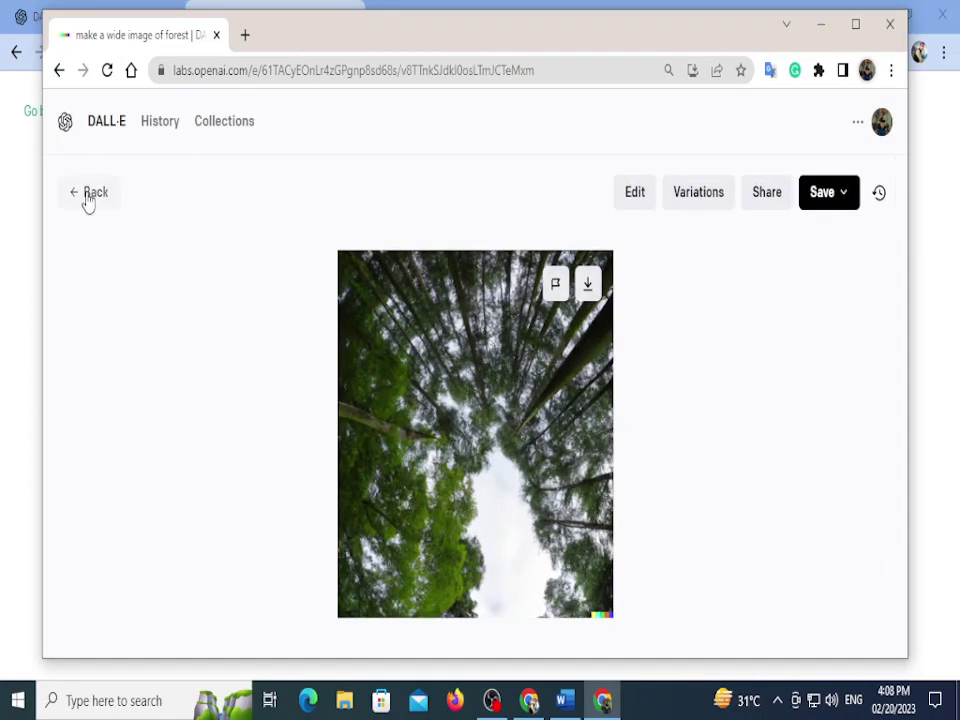
pyautogui.click(88, 194)
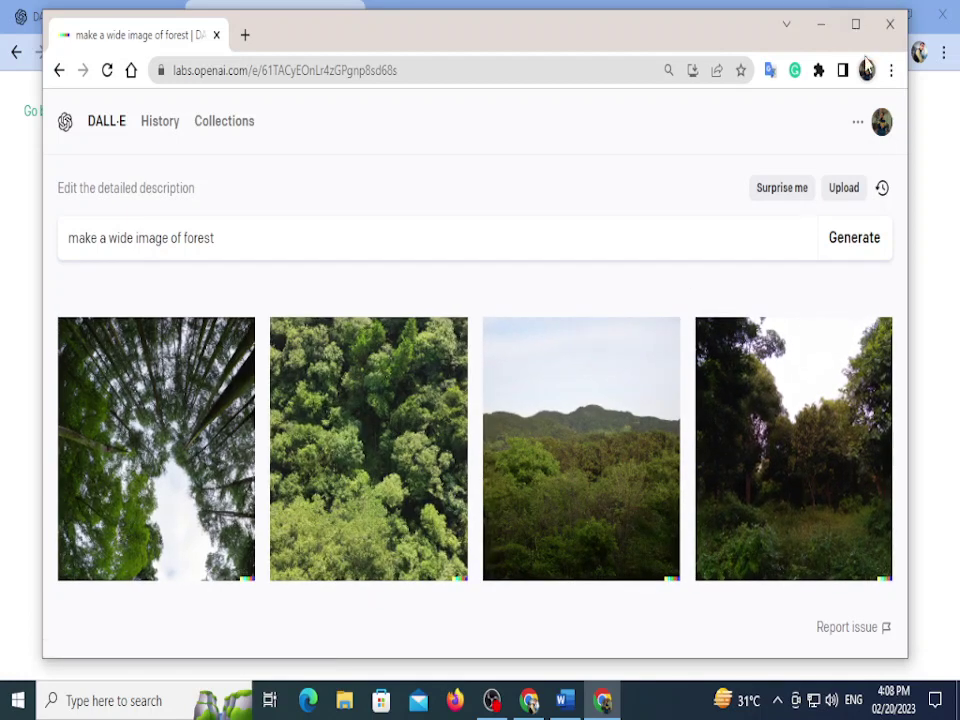
pyautogui.click(244, 35)
# Step: Close the DALL·E tab and load chat.openai.com to begin logging in
pyautogui.click(215, 35)
pyautogui.click(284, 75)
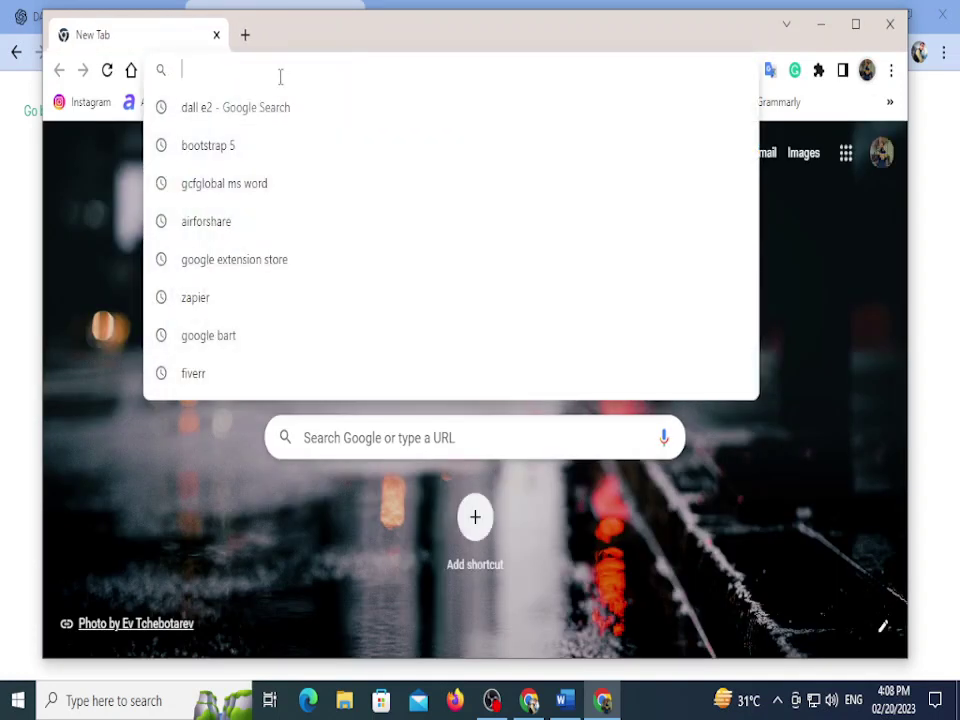
pyautogui.write('chat.openai.com')
pyautogui.press('Return')
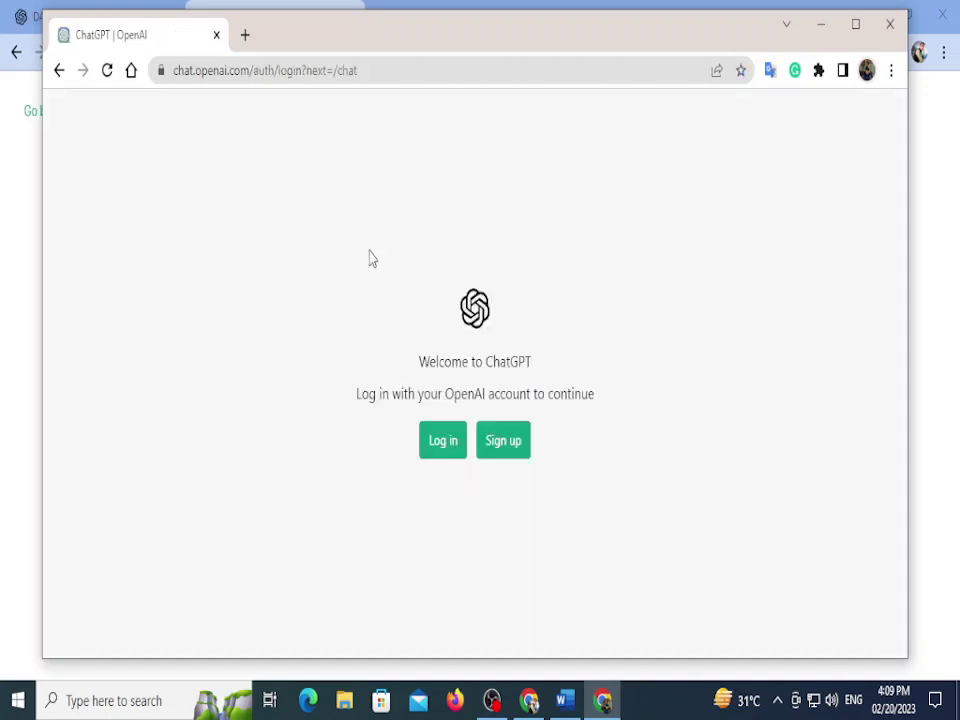
pyautogui.click(440, 461)
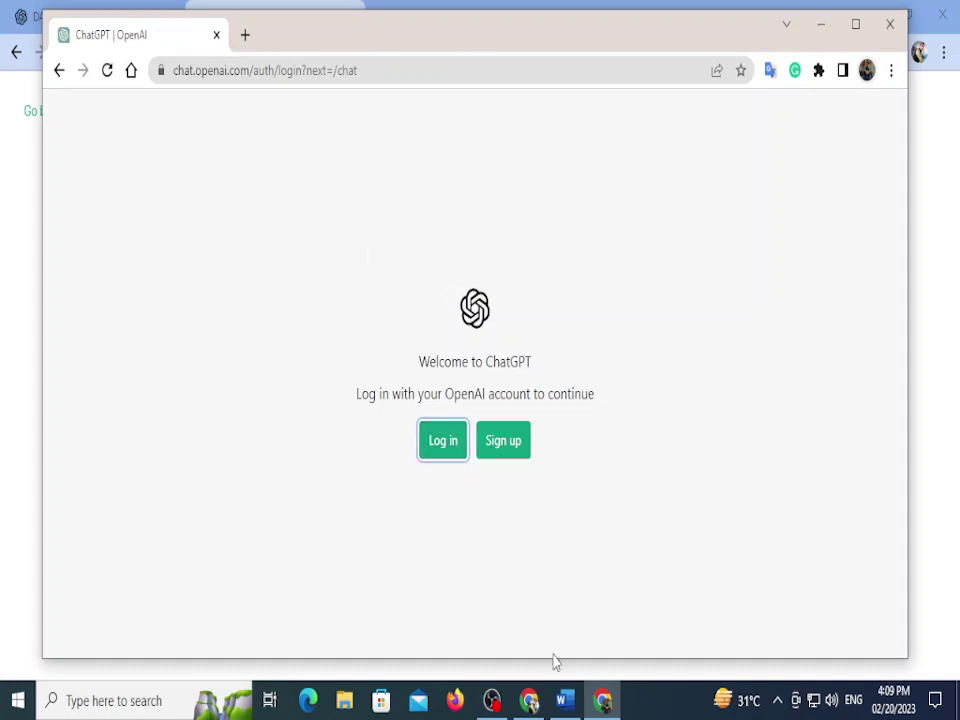
# Step: Sign in to ChatGPT with the Google account, closing stray windows along the way
pyautogui.click(532, 700)
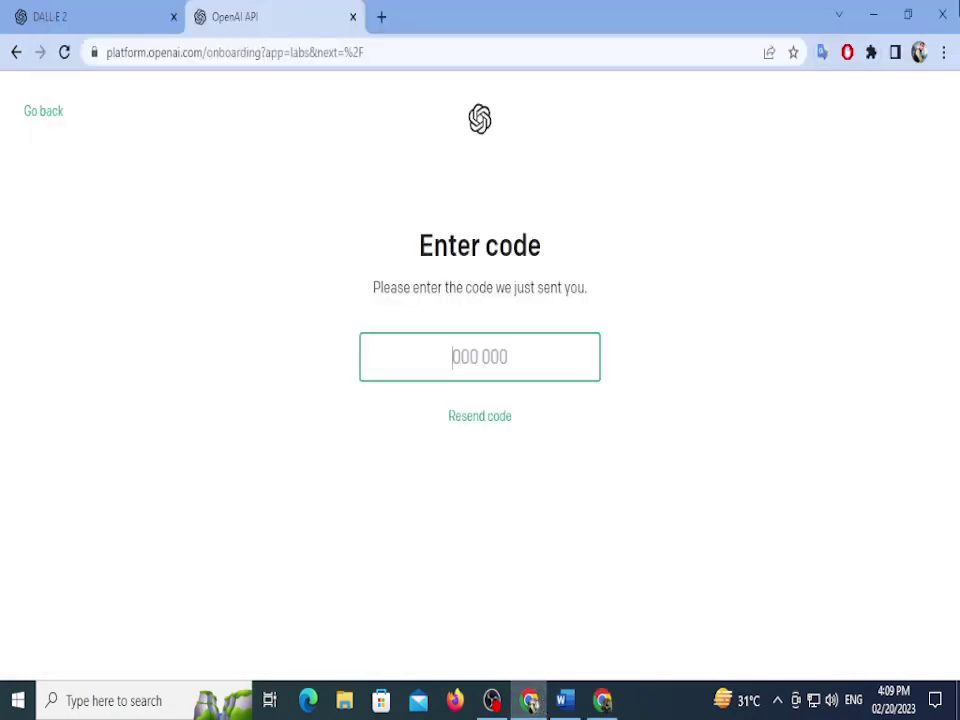
pyautogui.hotkey('alt', 'F4')
pyautogui.scroll(-1, 510, 480)
pyautogui.click(456, 446)
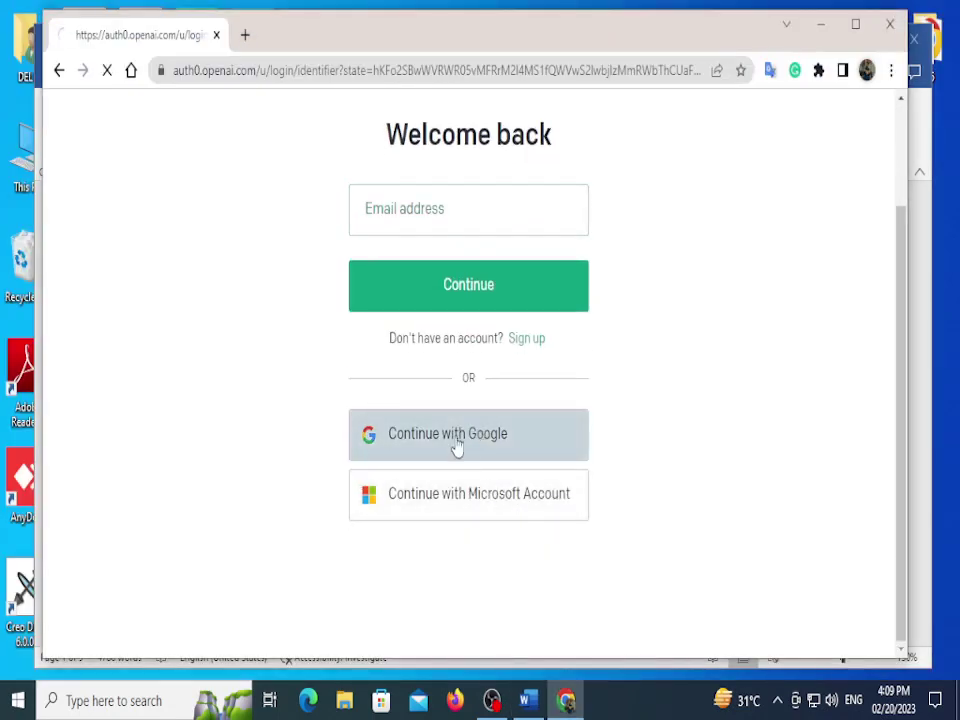
pyautogui.hotkey('alt', 'F4')
pyautogui.hotkey('alt', 'F4')
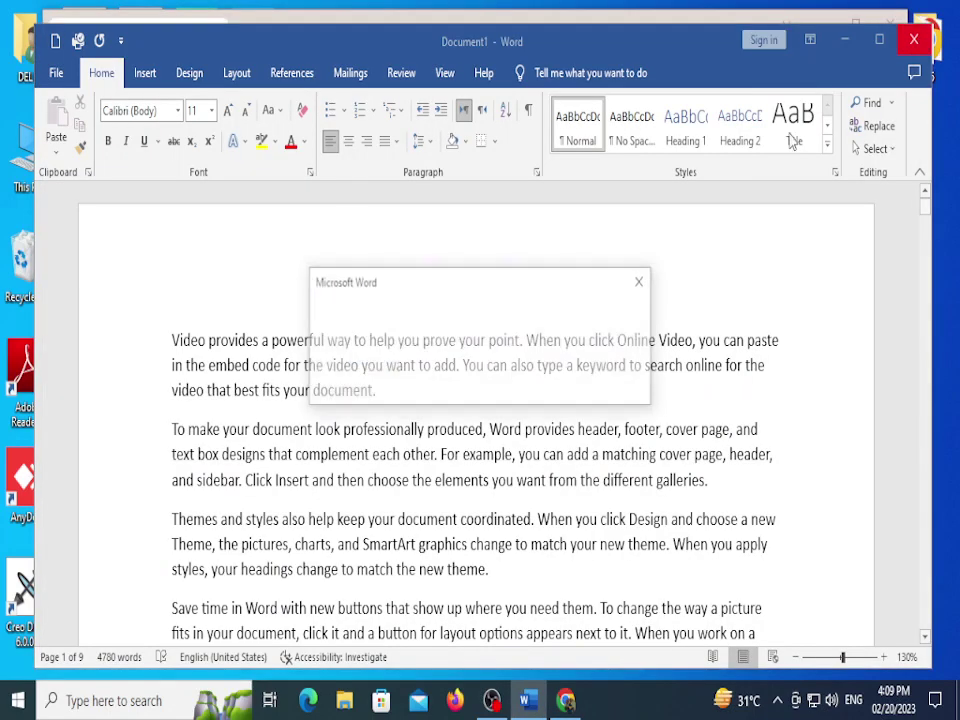
pyautogui.click(544, 388)
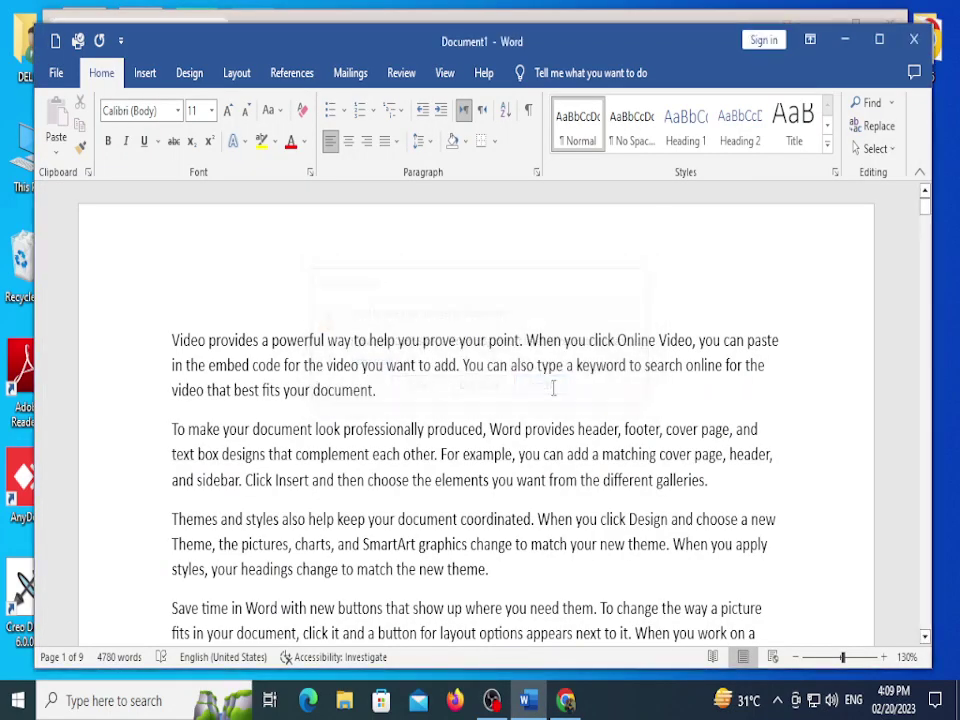
pyautogui.hotkey('alt', 'Tab')
pyautogui.click(461, 339)
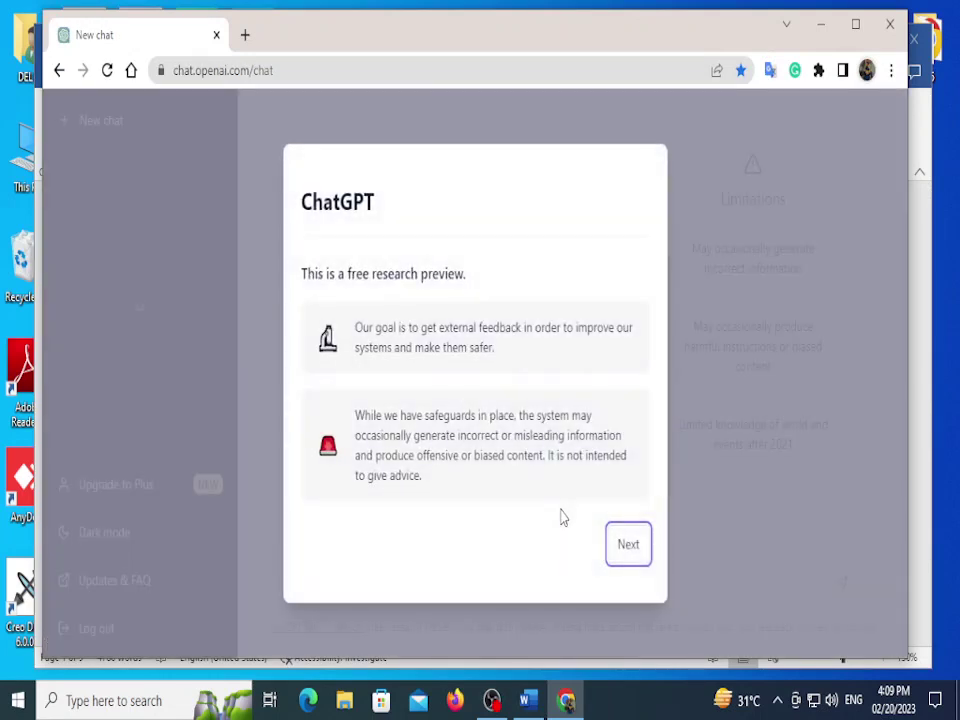
# Step: Dismiss the research preview, data collection and final welcome notices
pyautogui.click(634, 545)
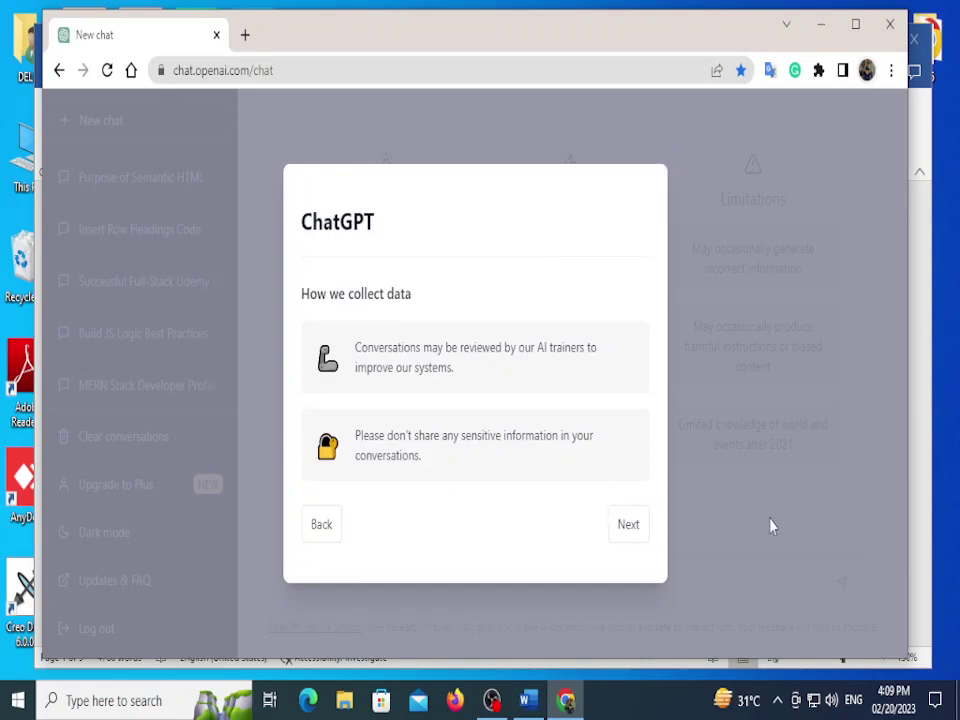
pyautogui.click(630, 531)
pyautogui.click(628, 530)
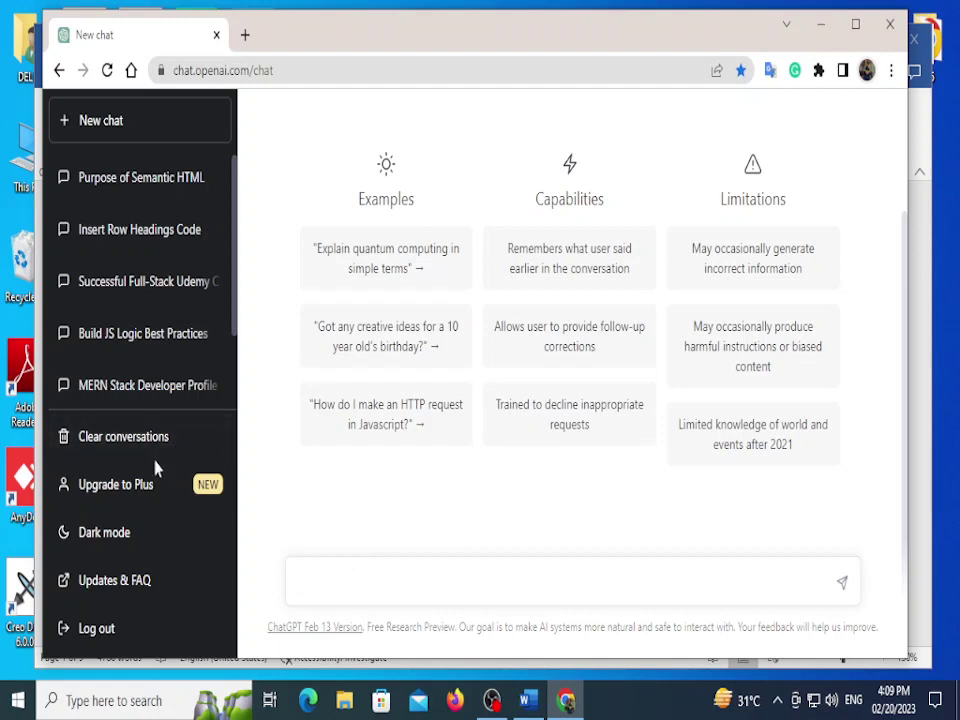
# Step: Write the request for a birthday wish for my student that also adds prayers for his future
pyautogui.write('rite')
pyautogui.press('BackSpace')
pyautogui.press('BackSpace')
pyautogui.press('BackSpace')
pyautogui.press('BackSpace')
pyautogui.press('BackSpace')
pyautogui.write('i want')
pyautogui.press('BackSpace')
pyautogui.press('BackSpace')
pyautogui.press('BackSpace')
pyautogui.press('BackSpace')
pyautogui.write('make a birthday w')
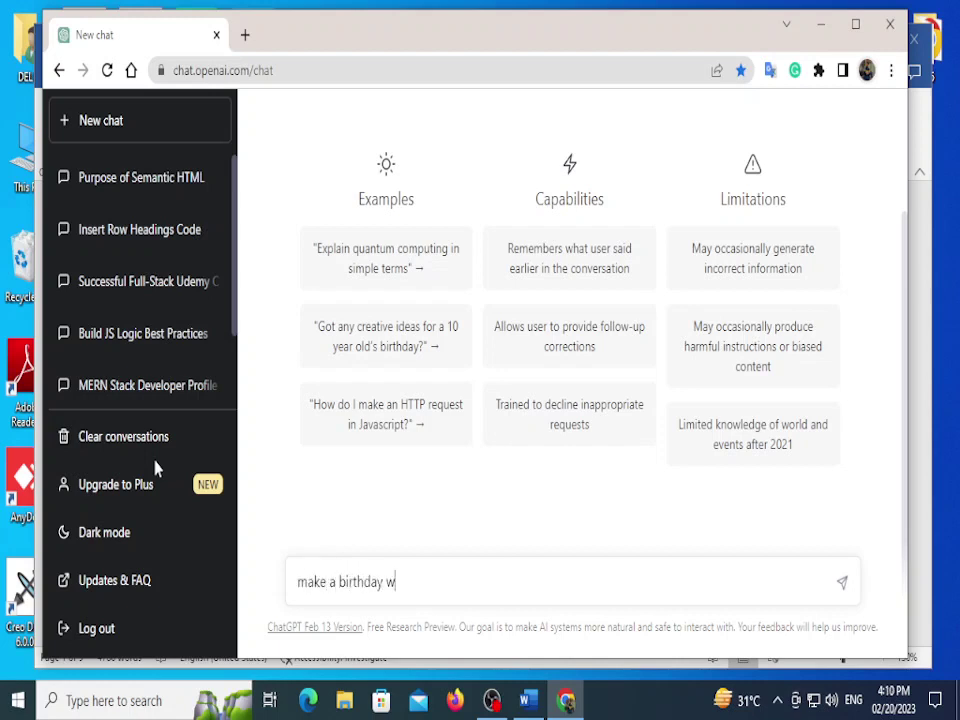
pyautogui.write('ishe  for my studemnt')
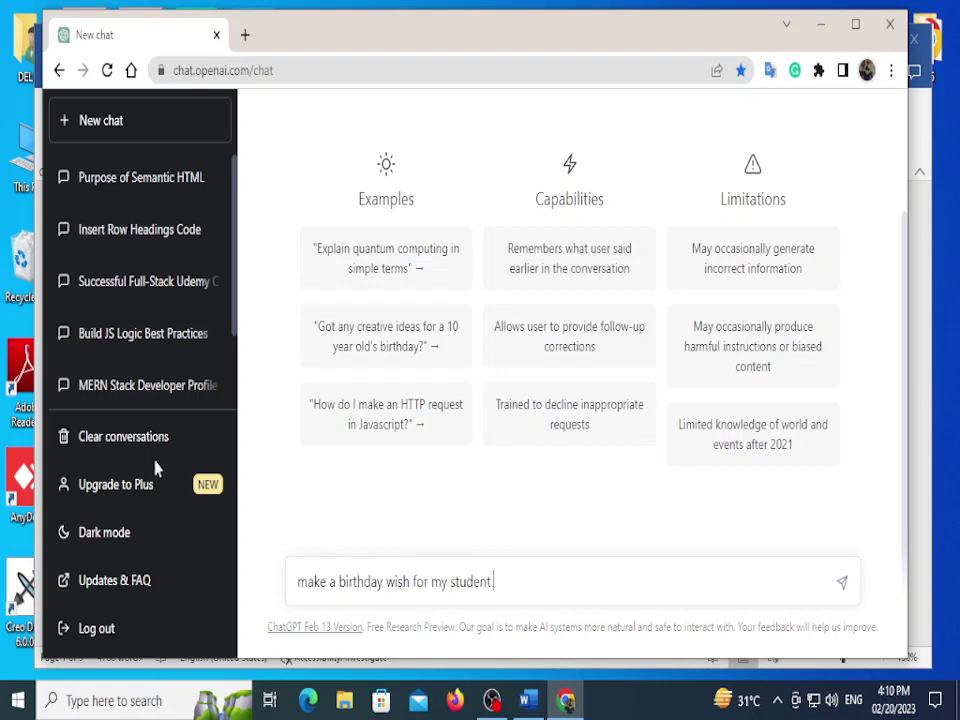
pyautogui.write('han an')
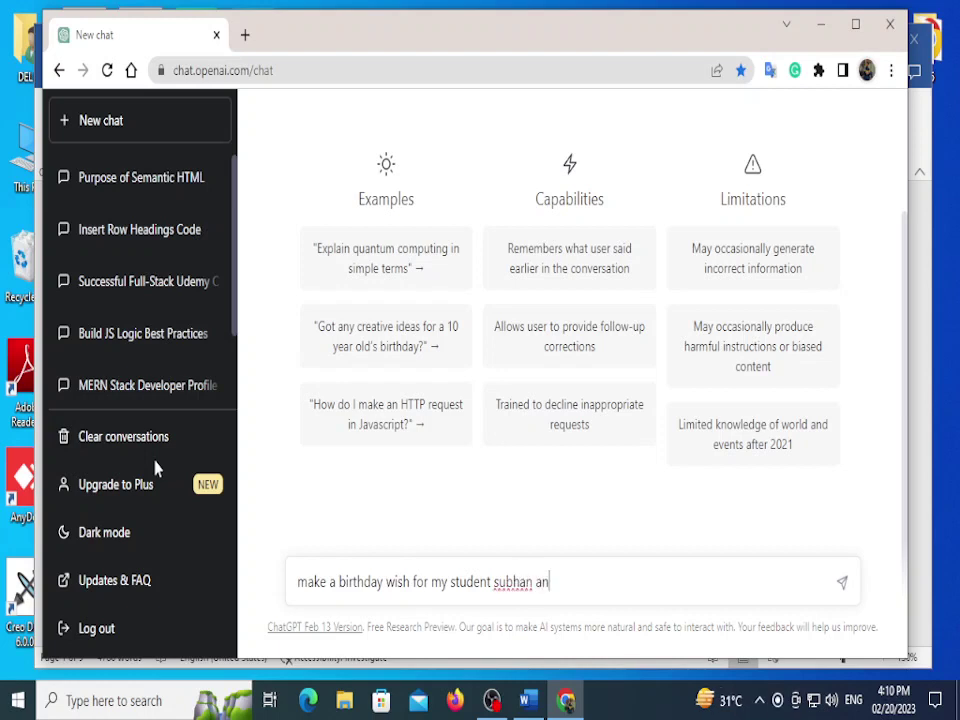
pyautogui.write('d mak')
pyautogui.press('BackSpace')
pyautogui.press('BackSpace')
pyautogui.press('BackSpace')
pyautogui.write('also add prayers ')
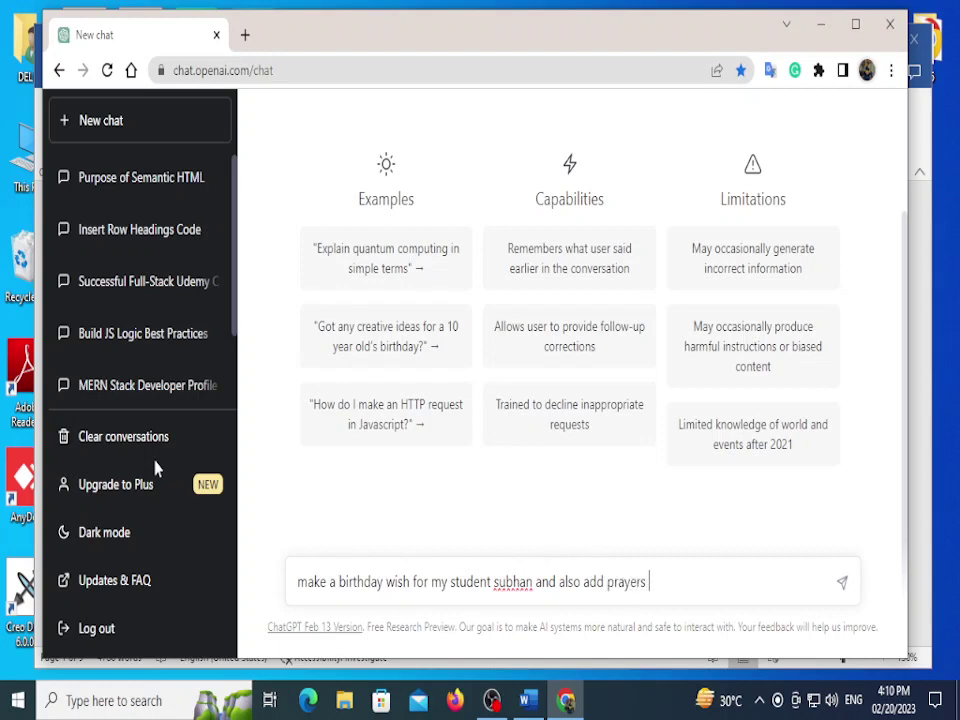
pyautogui.write('for his futu')
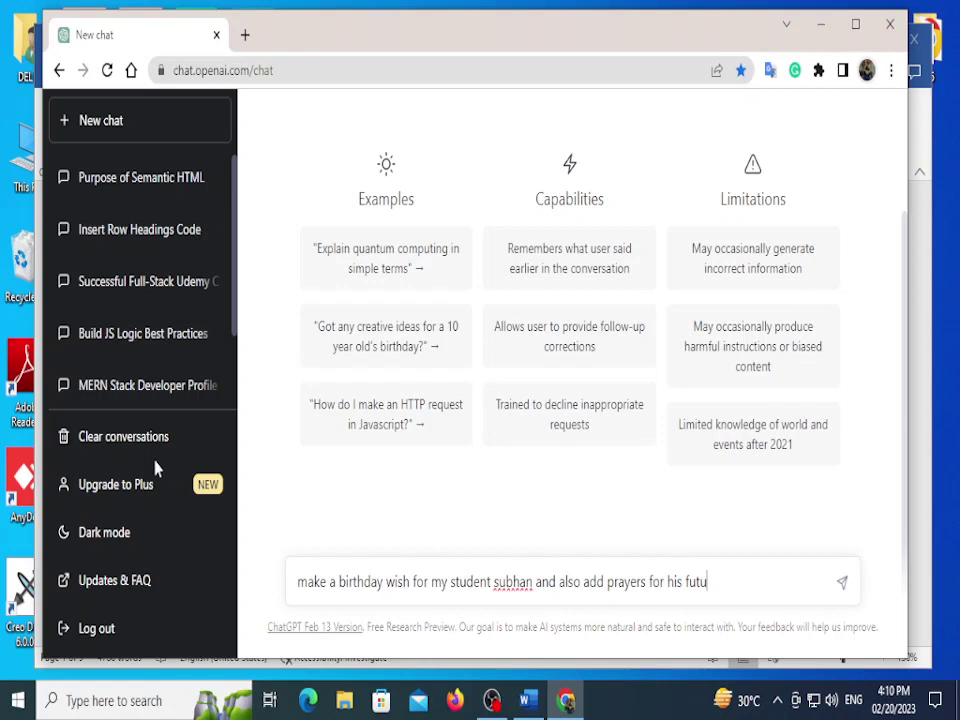
pyautogui.write('re')
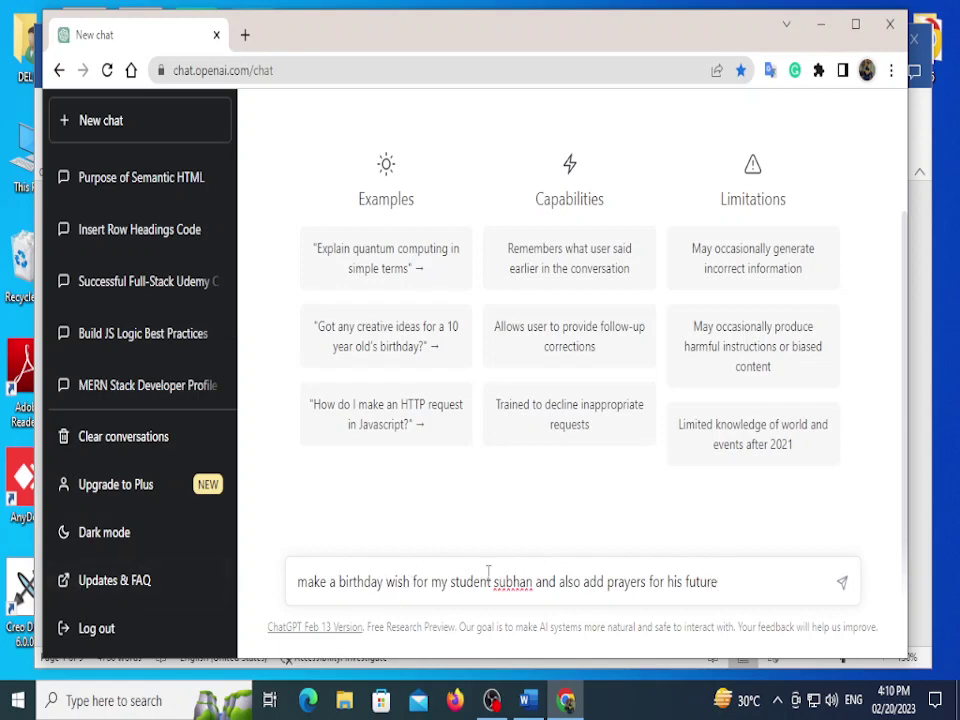
# Step: Add the student's full name and 'from teacher' with the teacher's name, then send
pyautogui.press('BackSpace')
pyautogui.write('S')
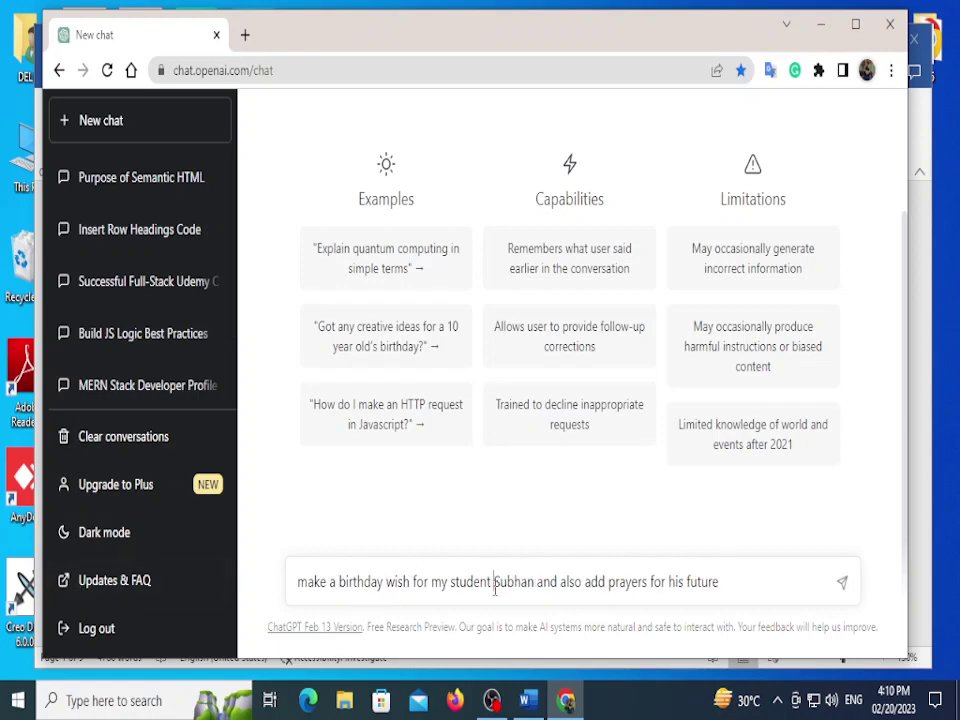
pyautogui.write(' name')
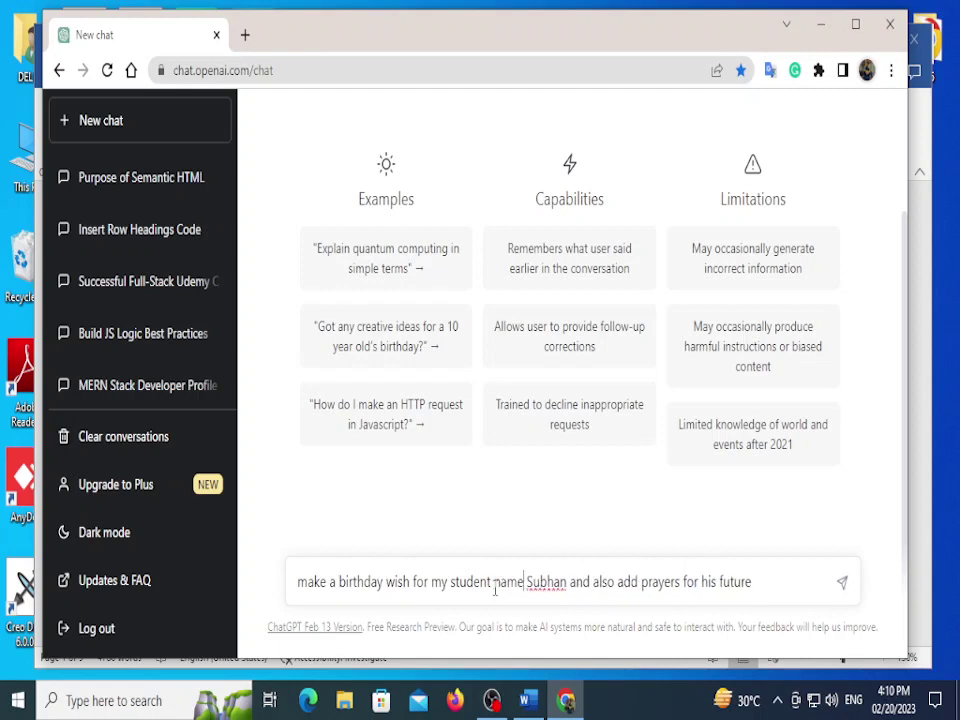
pyautogui.click(567, 582)
pyautogui.write('Shah')
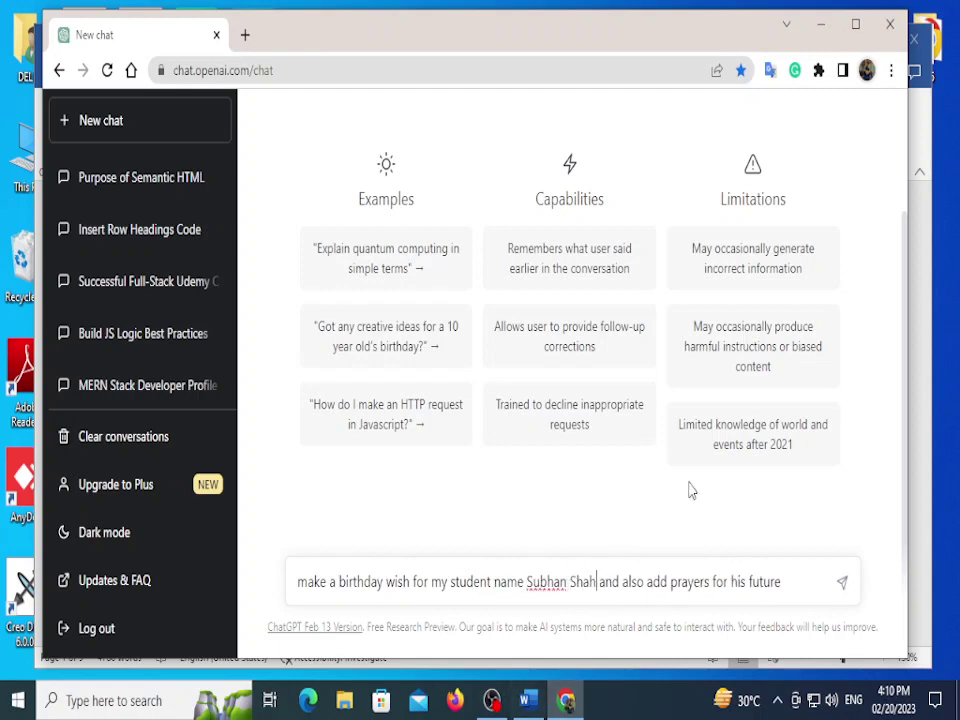
pyautogui.click(801, 581)
pyautogui.write('from teache')
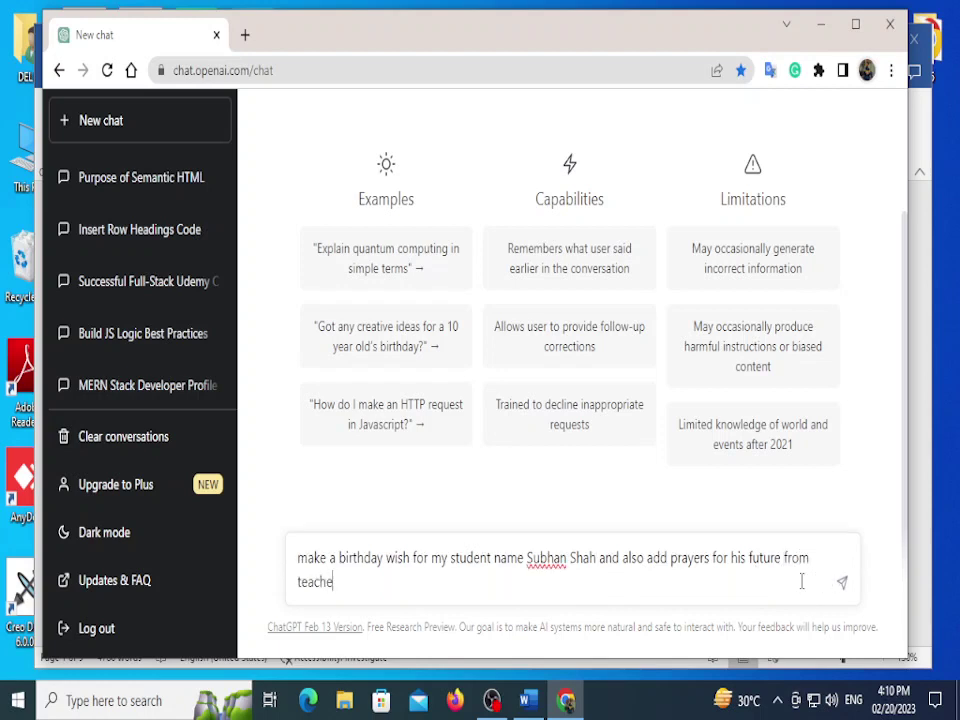
pyautogui.write('r Bilal Siddique')
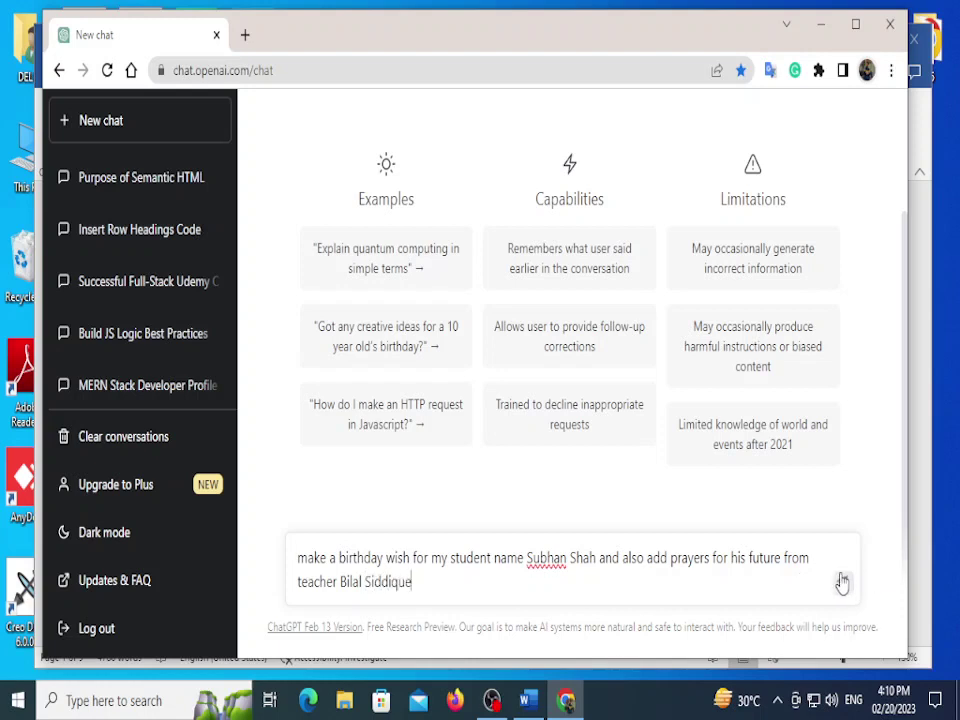
pyautogui.click(842, 583)
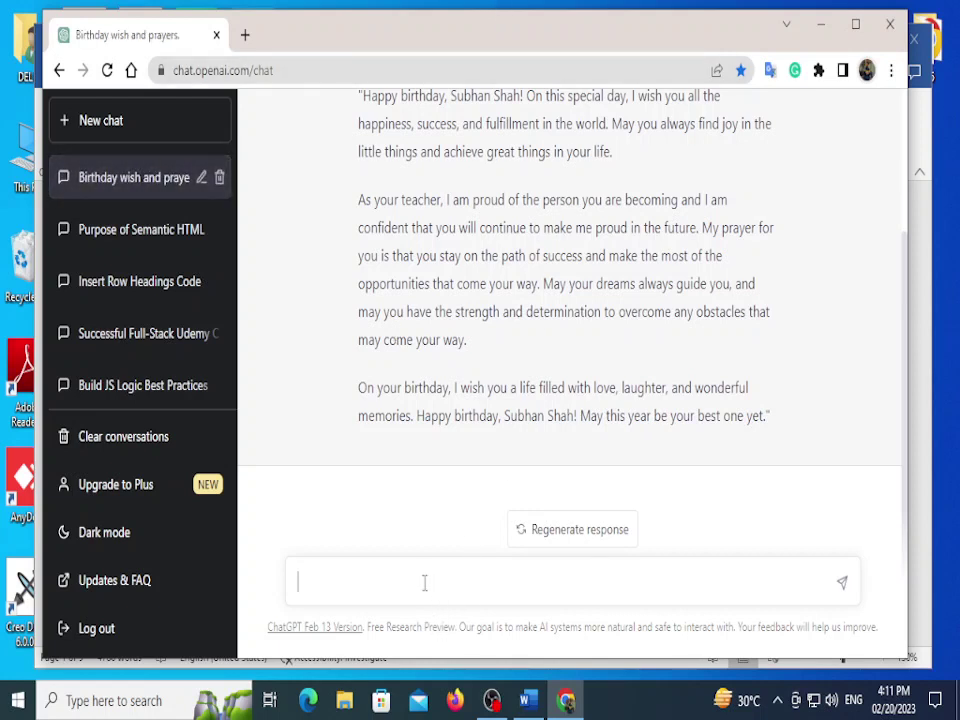
pyautogui.scroll(2, 553, 313)
pyautogui.scroll(-2, 537, 338)
pyautogui.scroll(2, 400, 350)
pyautogui.scroll(-1, 411, 381)
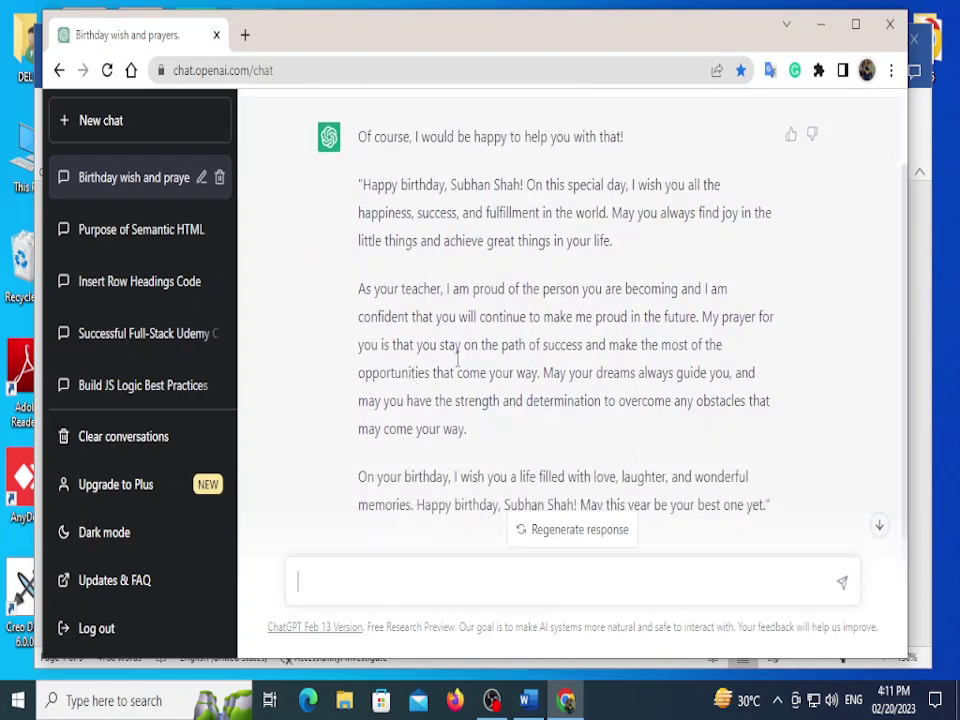
pyautogui.hotkey('ctrl', '-')
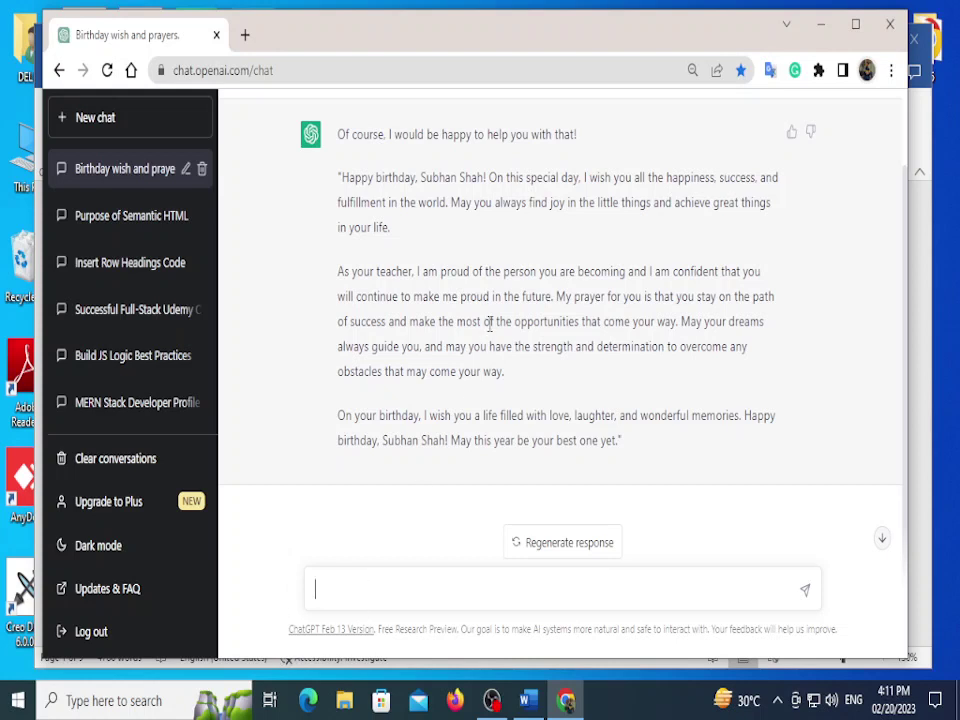
# Step: Resend the earlier birthday-wish prompt with 'concise' inserted after 'make a'
pyautogui.scroll(2, 268, 326)
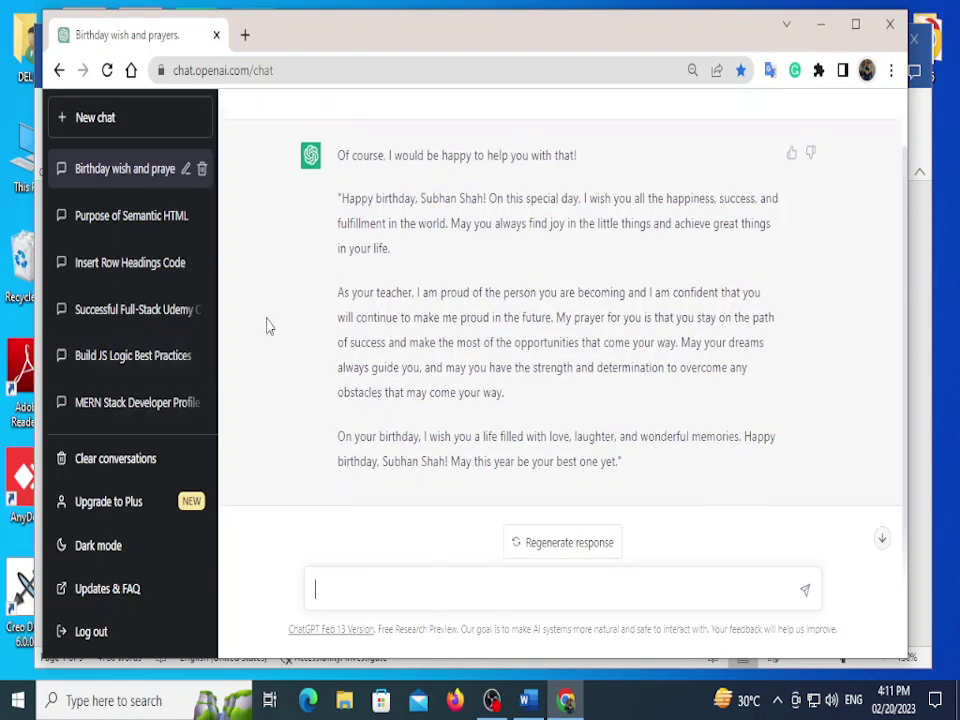
pyautogui.moveTo(338, 121); pyautogui.dragTo(474, 146)
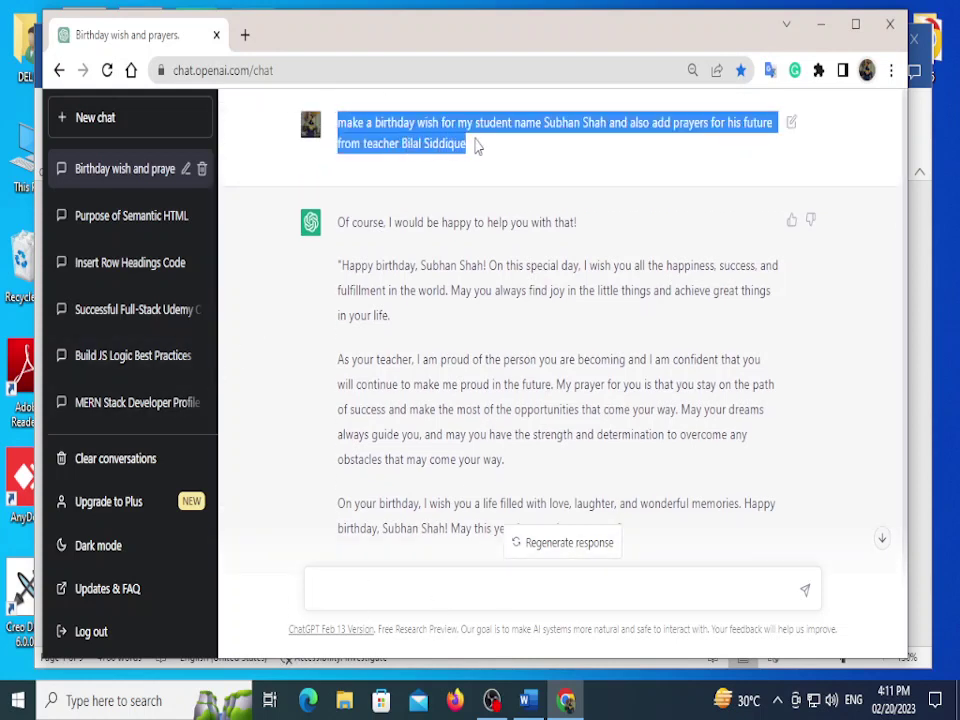
pyautogui.scroll(-1, 412, 345)
pyautogui.scroll(-1, 412, 345)
pyautogui.click(381, 580)
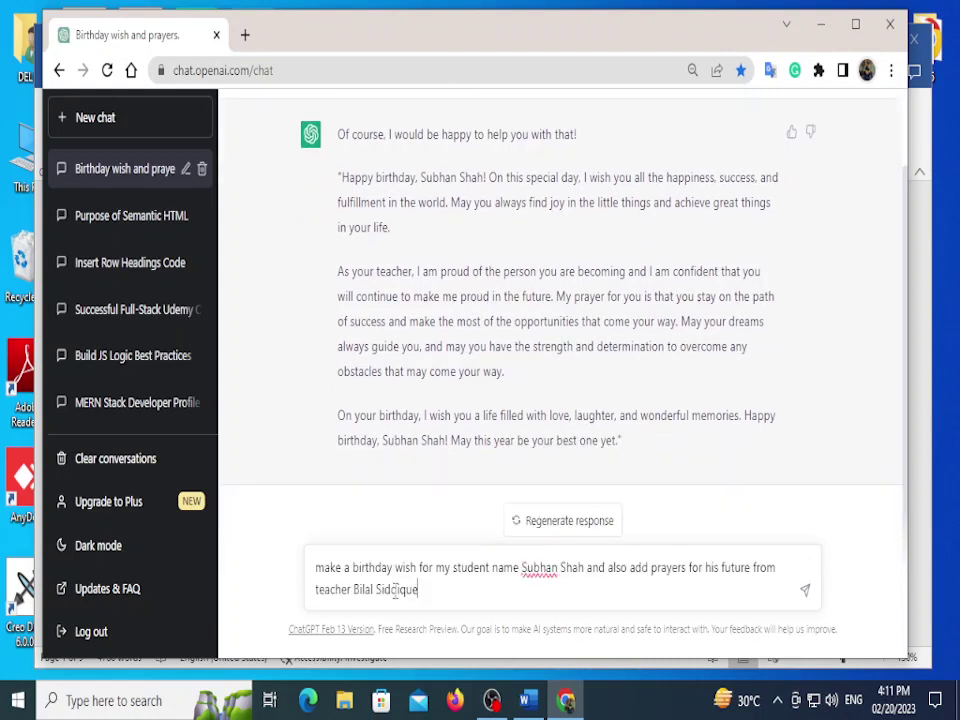
pyautogui.click(345, 567)
pyautogui.write('conci')
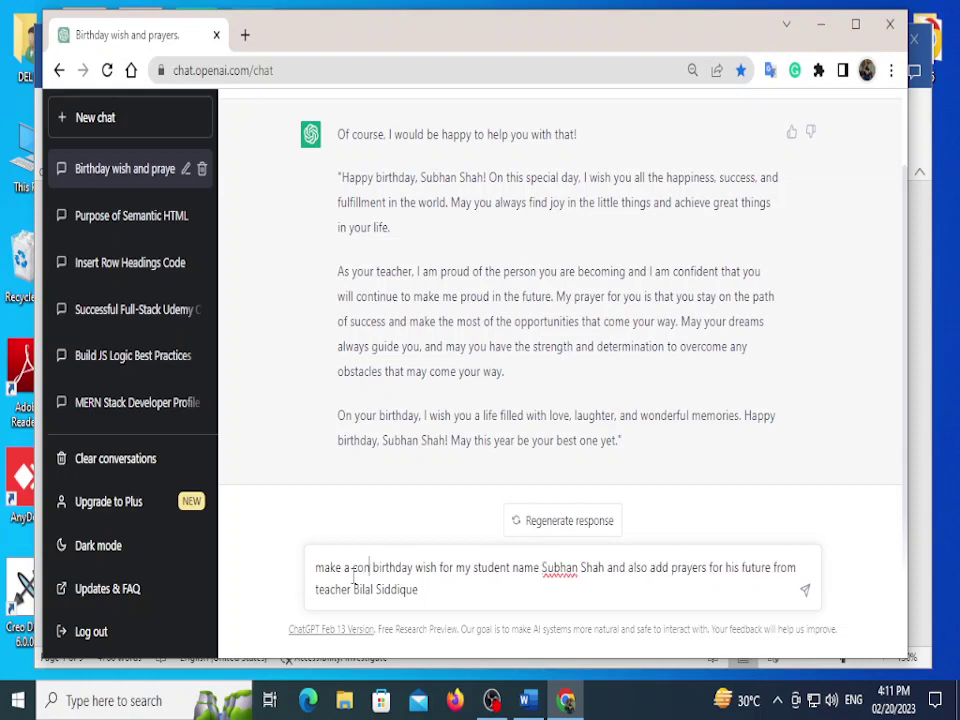
pyautogui.write('se')
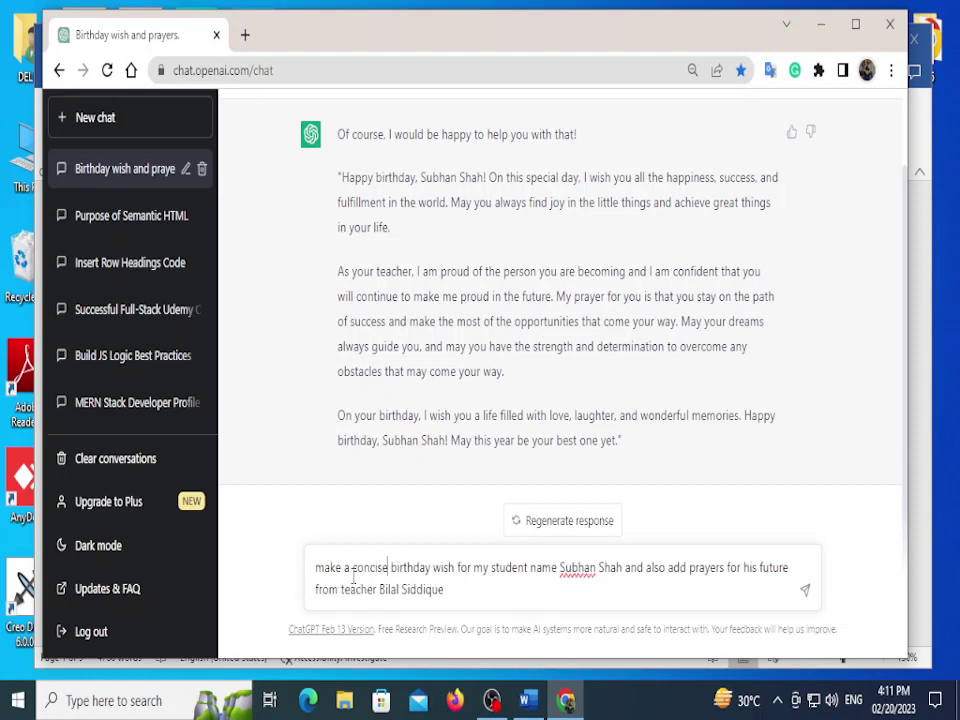
pyautogui.hotkey('ctrl', 'End')
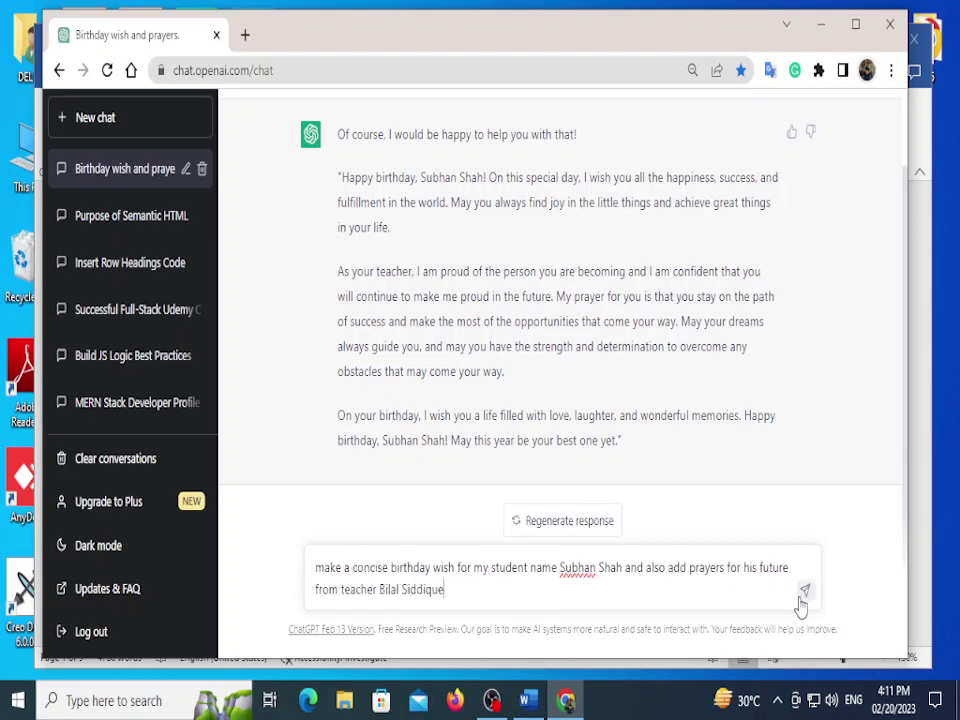
pyautogui.click(802, 594)
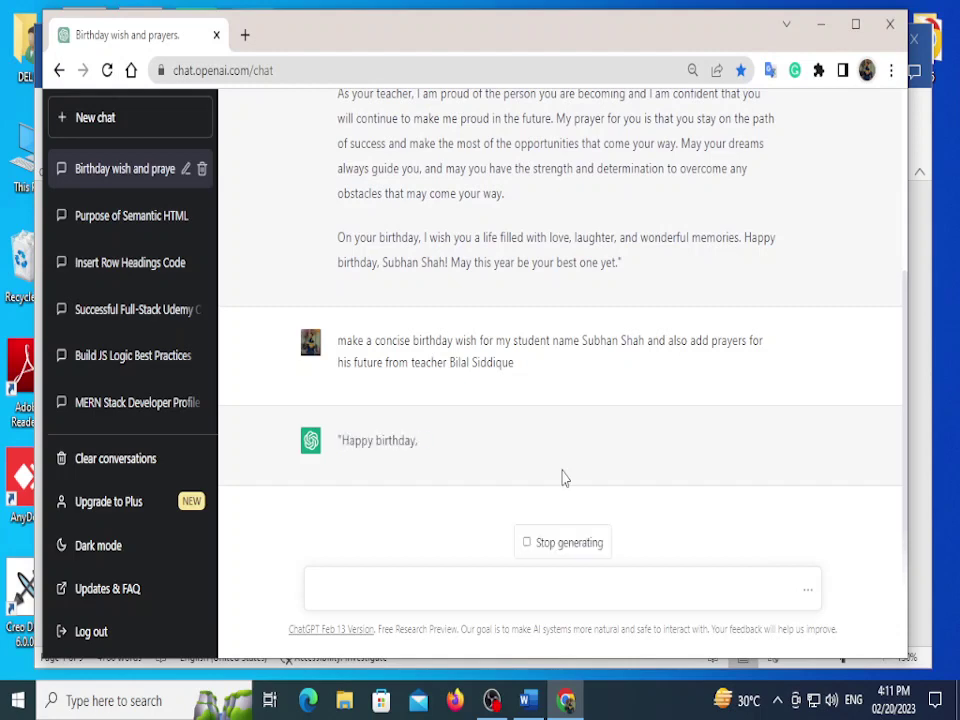
# Step: Load google.com in a new browser tab
pyautogui.click(246, 36)
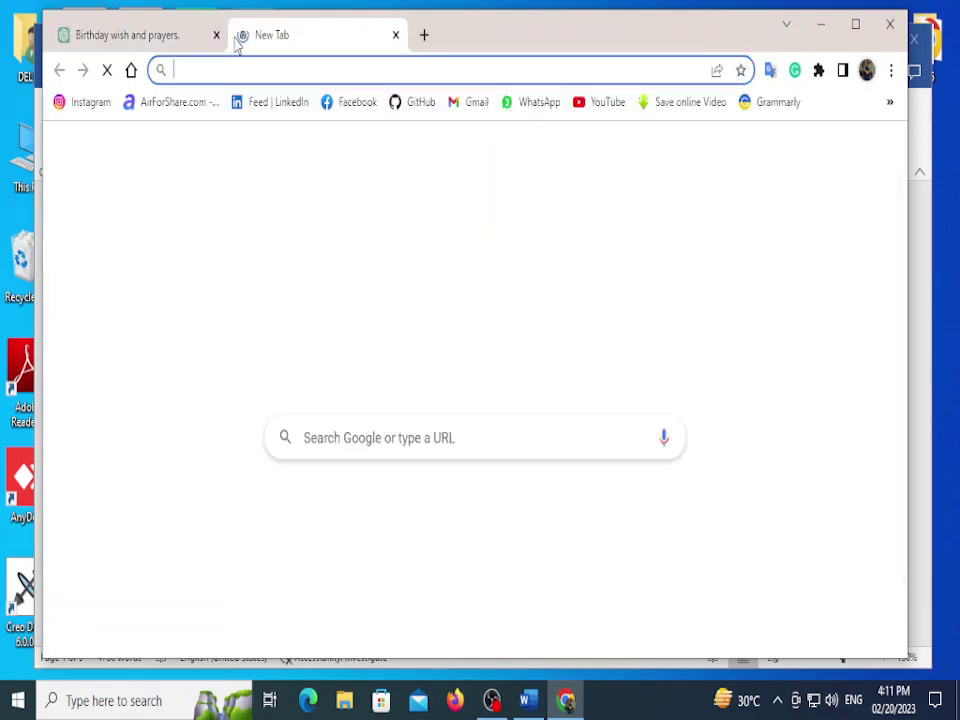
pyautogui.write('google.com')
pyautogui.press('Return')
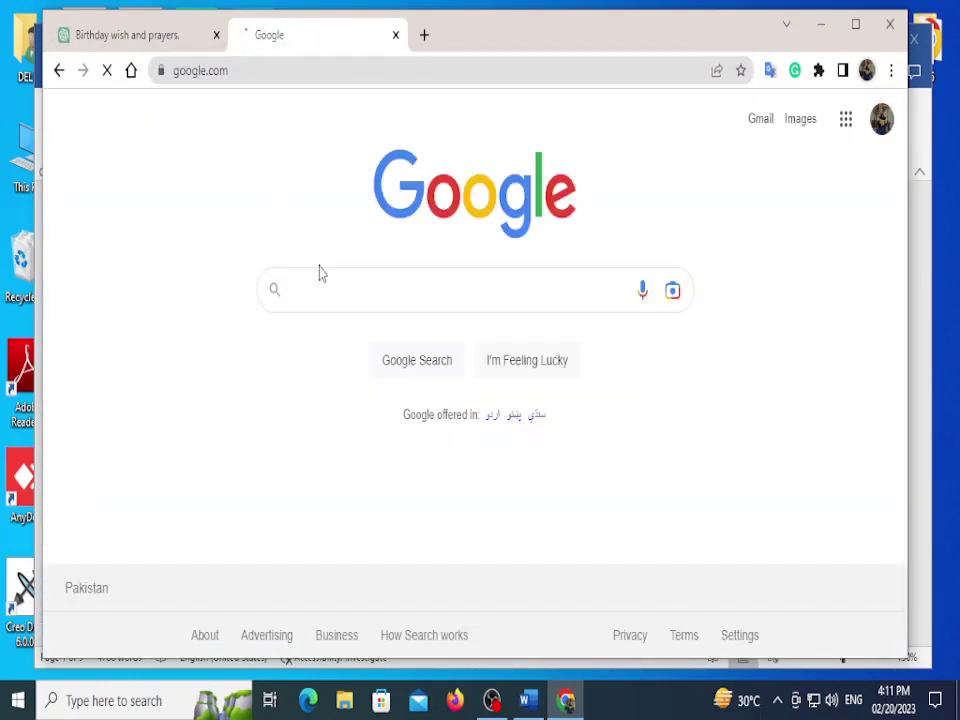
pyautogui.write('G')
pyautogui.press('Return')
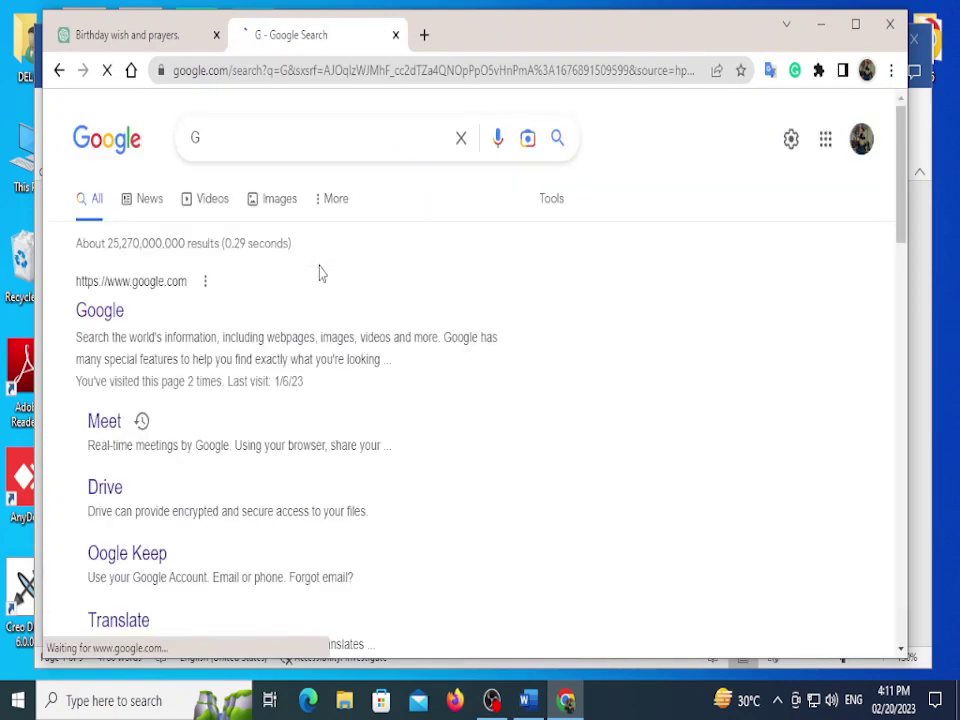
# Step: Search 'translate english to urdu' and translate the word Wish
pyautogui.click(100, 312)
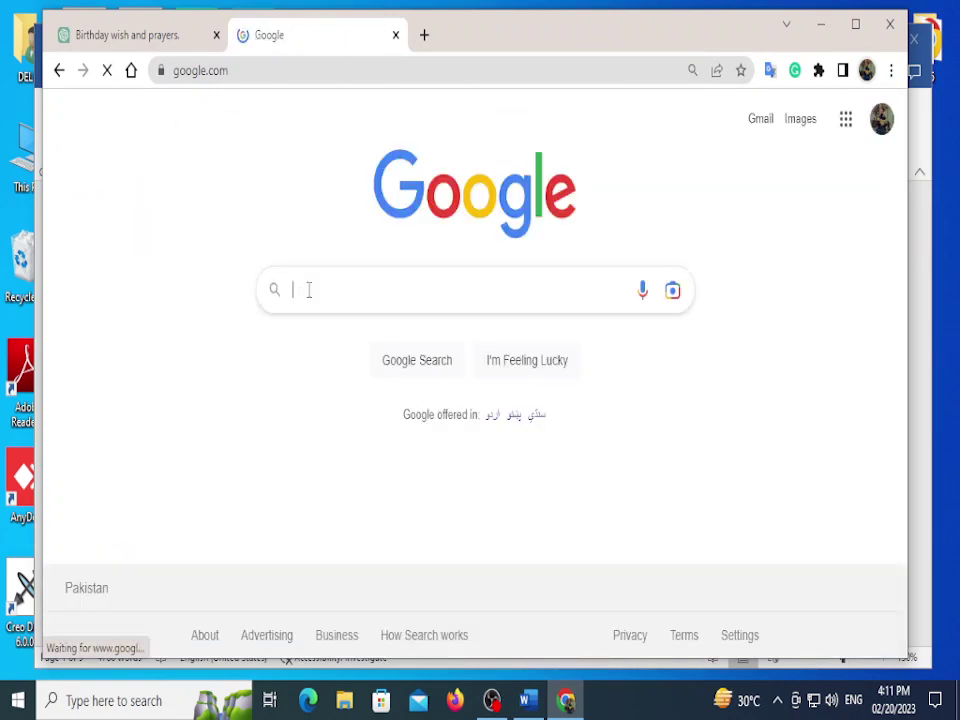
pyautogui.write('tr')
pyautogui.click(330, 312)
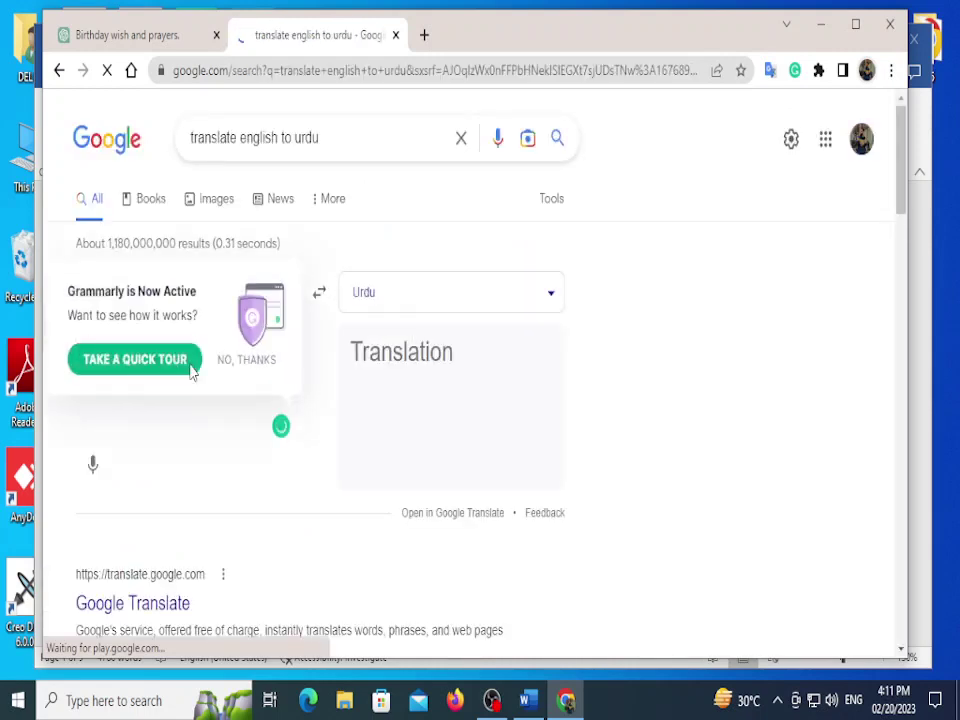
pyautogui.write('Wish')
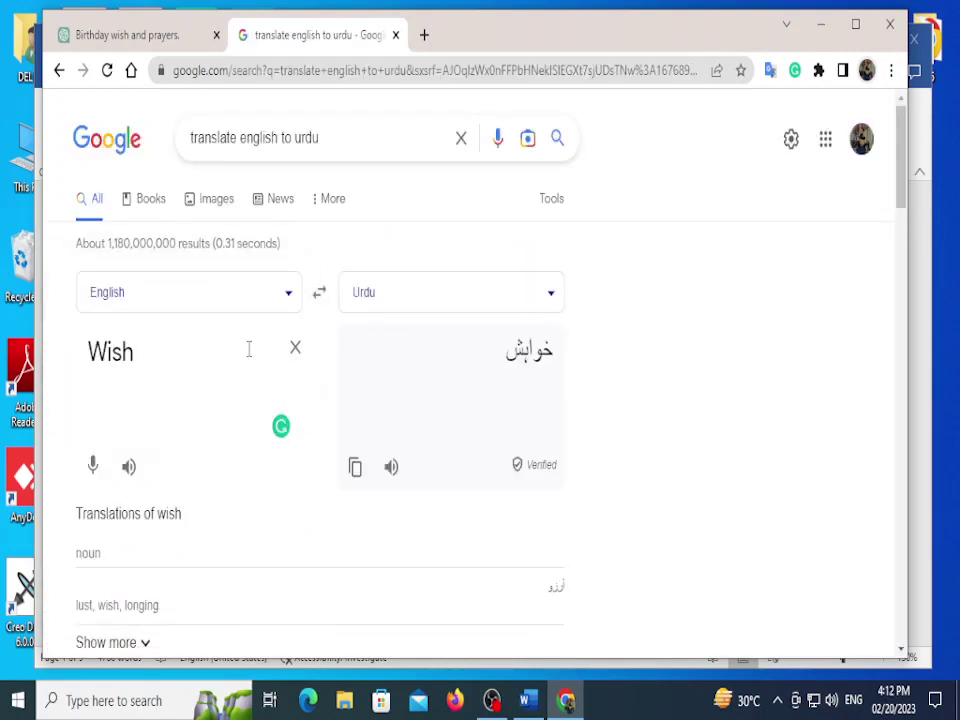
# Step: Translate 'birthday wish for my student' plus the student's name into Urdu and copy it
pyautogui.hotkey('ctrl', 'a')
pyautogui.click(198, 364)
pyautogui.press('BackSpace')
pyautogui.press('BackSpace')
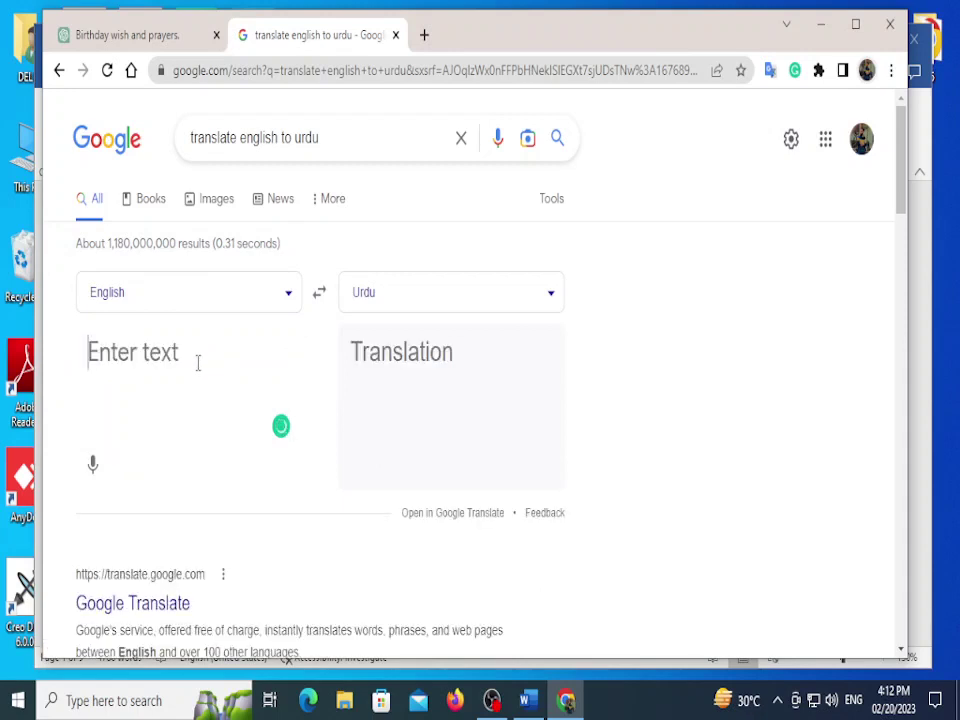
pyautogui.write('birthda')
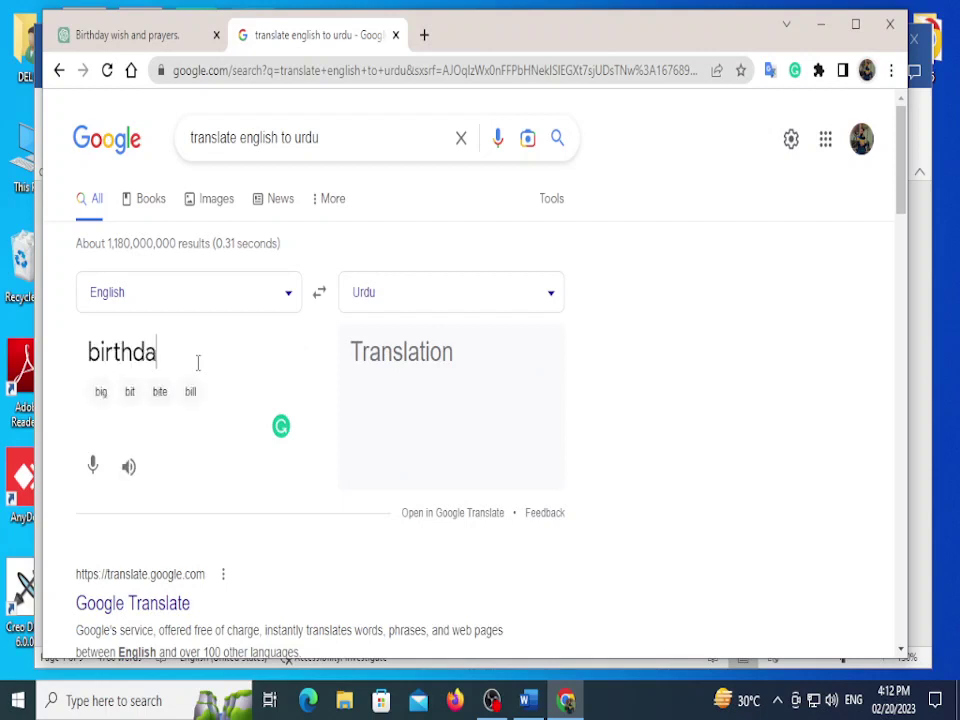
pyautogui.write('y wish for ')
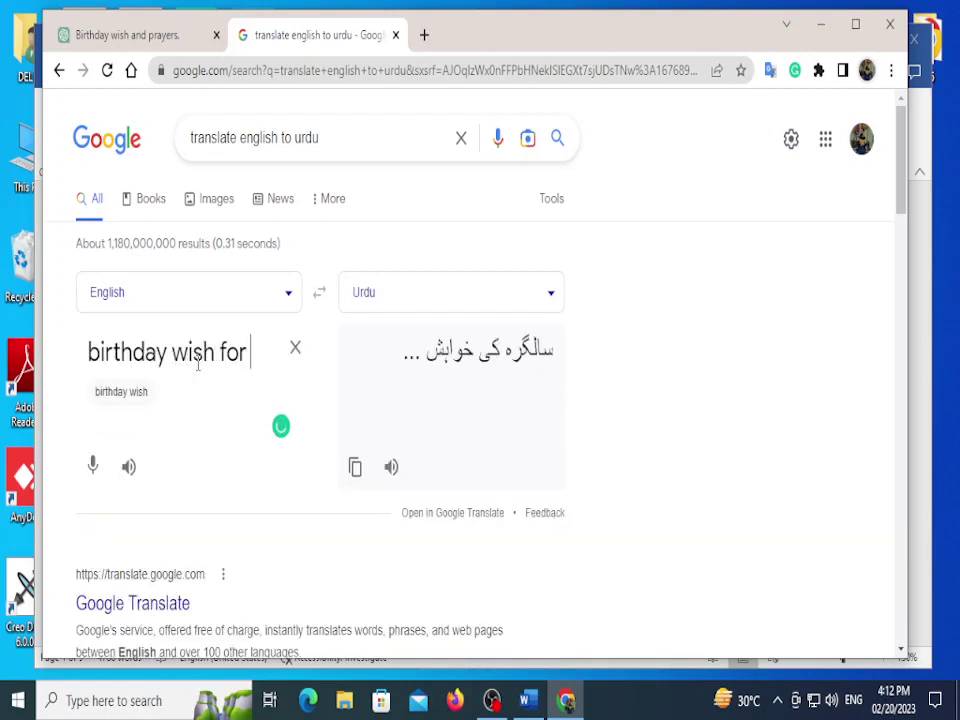
pyautogui.write('my stud')
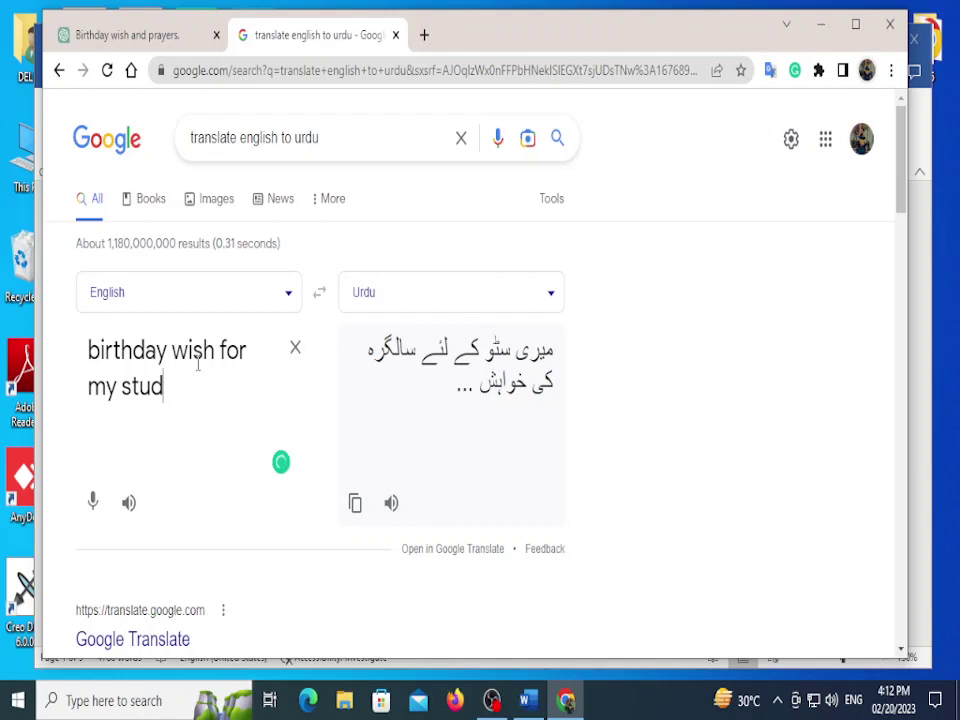
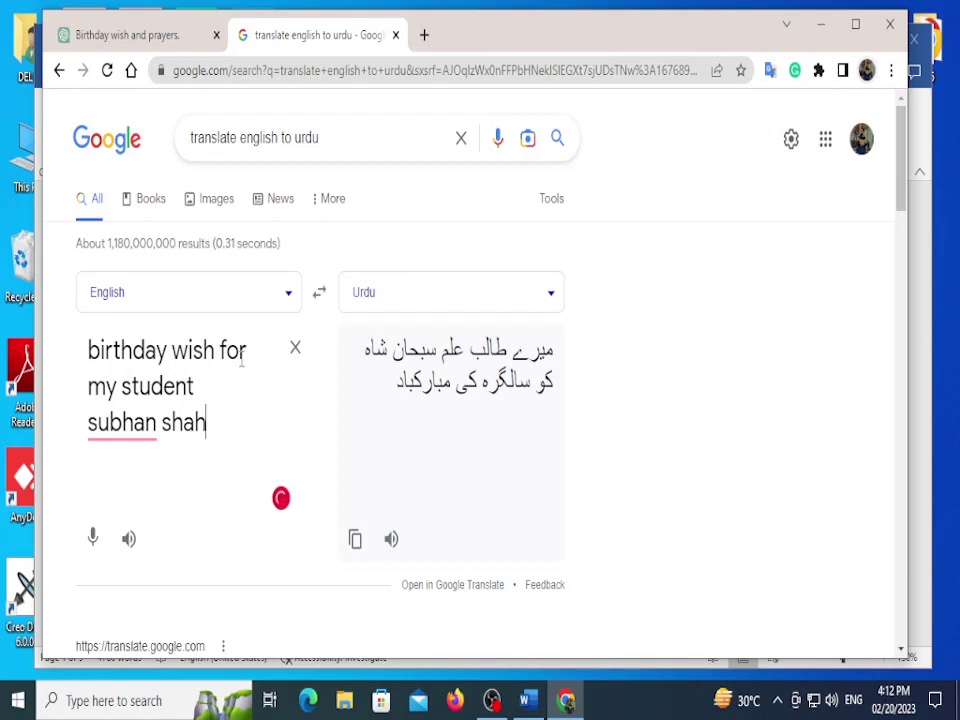
pyautogui.click(355, 539)
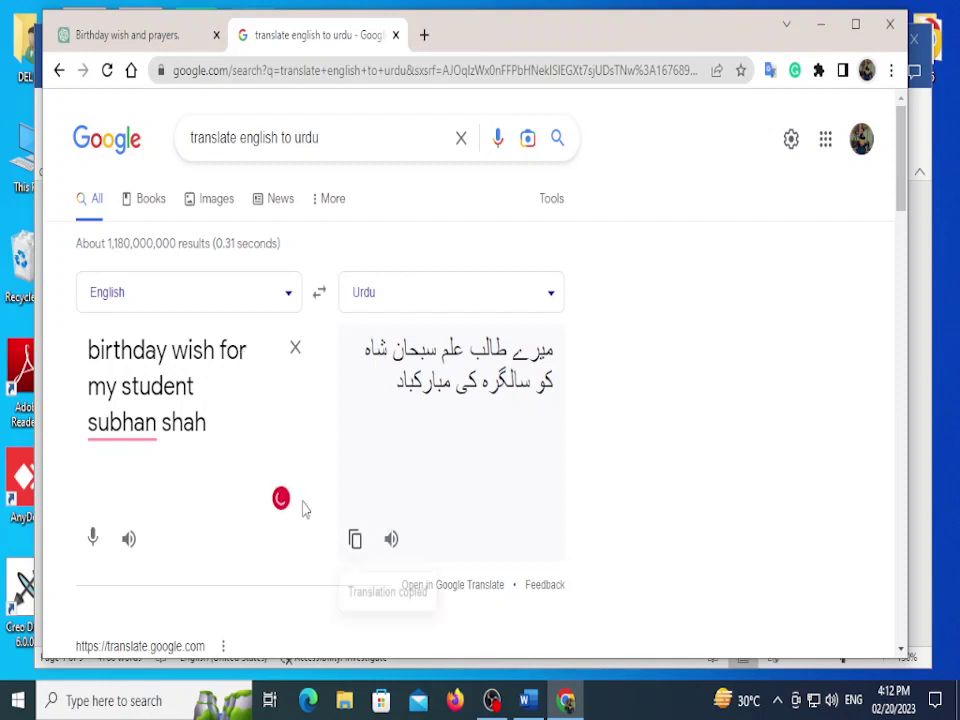
pyautogui.tripleClick(103, 364)
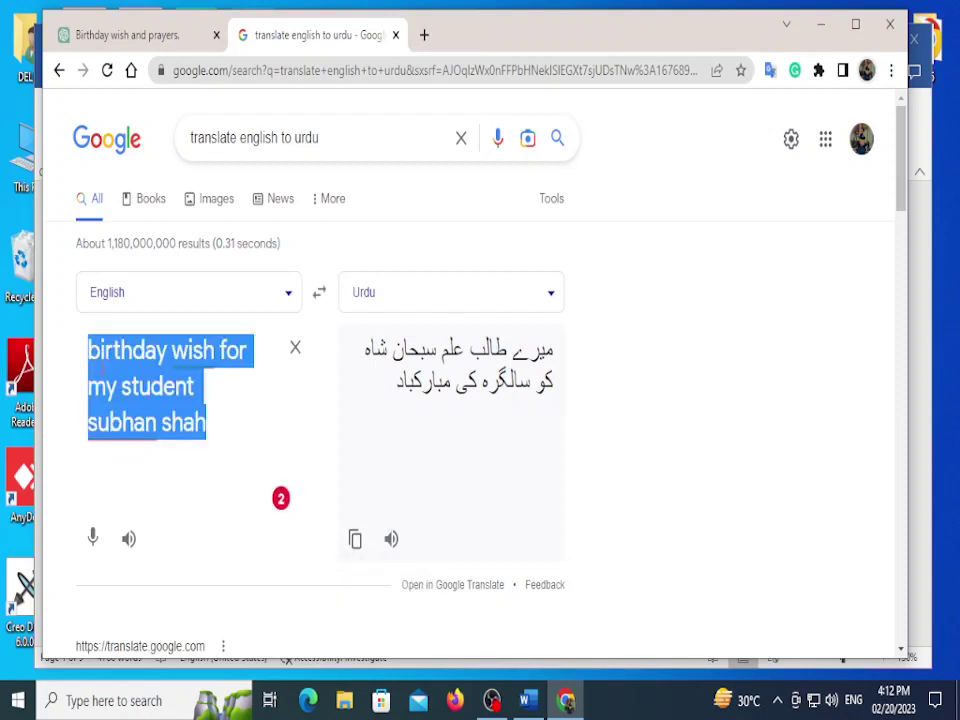
pyautogui.click(91, 352)
pyautogui.tripleClick(91, 352)
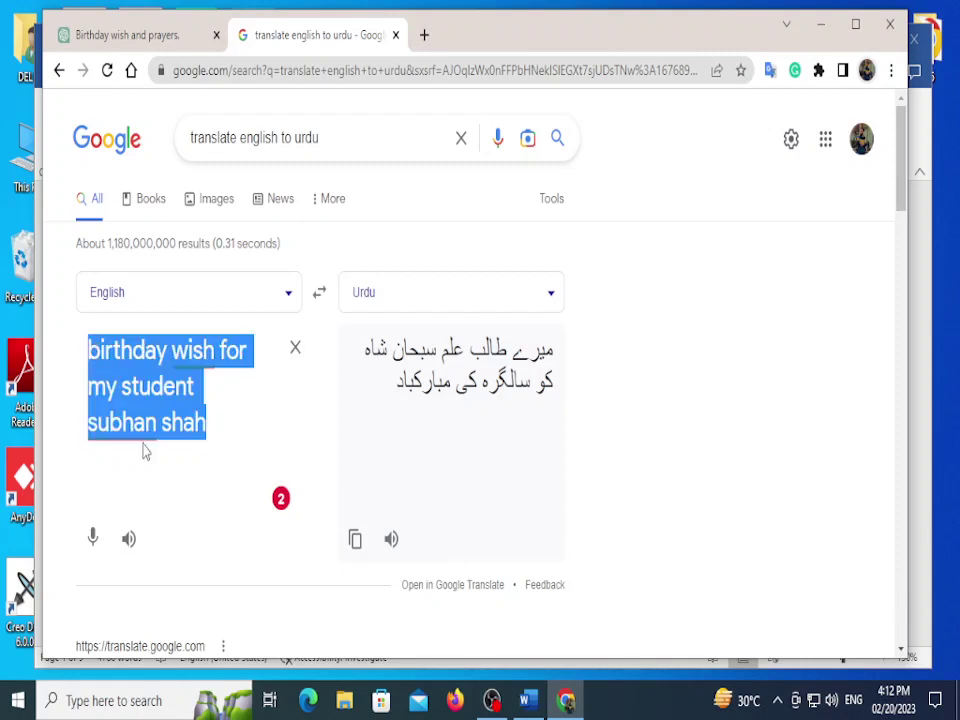